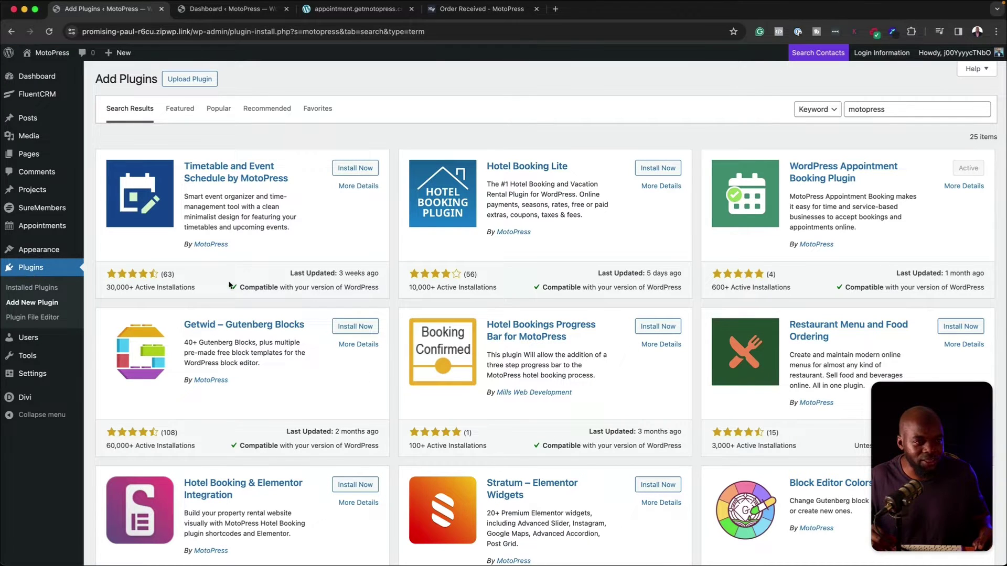
Leave the motopress plugin search and open the Appointments Calendar for the March 11–17 week
triple_click(925, 111)
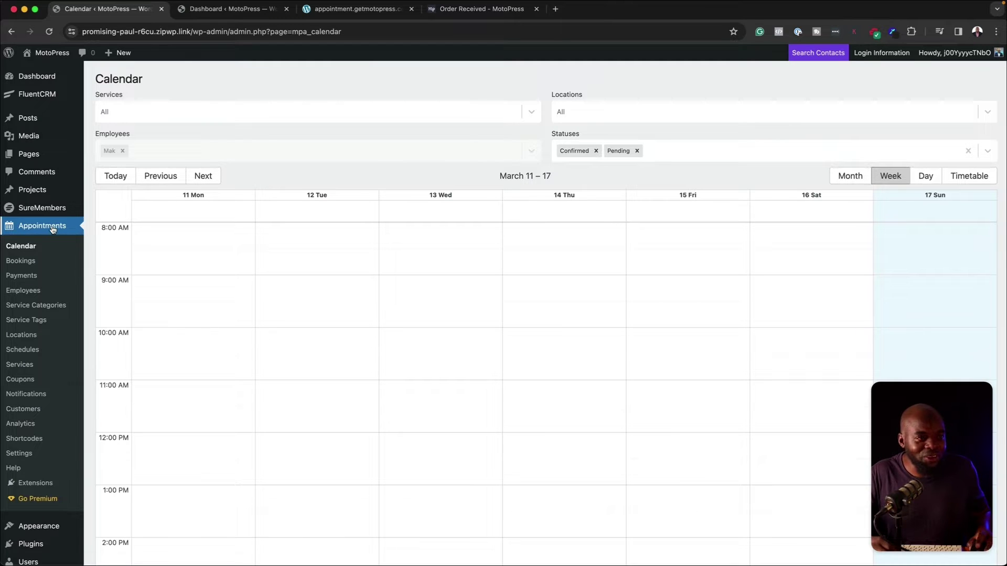
left_click(42, 229)
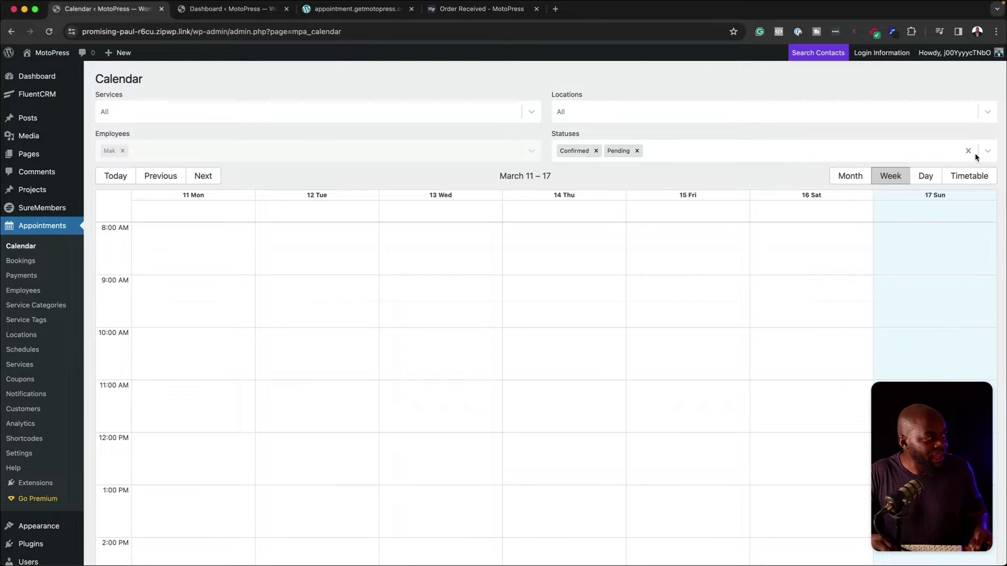
Add Cancelled to the calendar's status filter alongside Confirmed and Pending
left_click(988, 151)
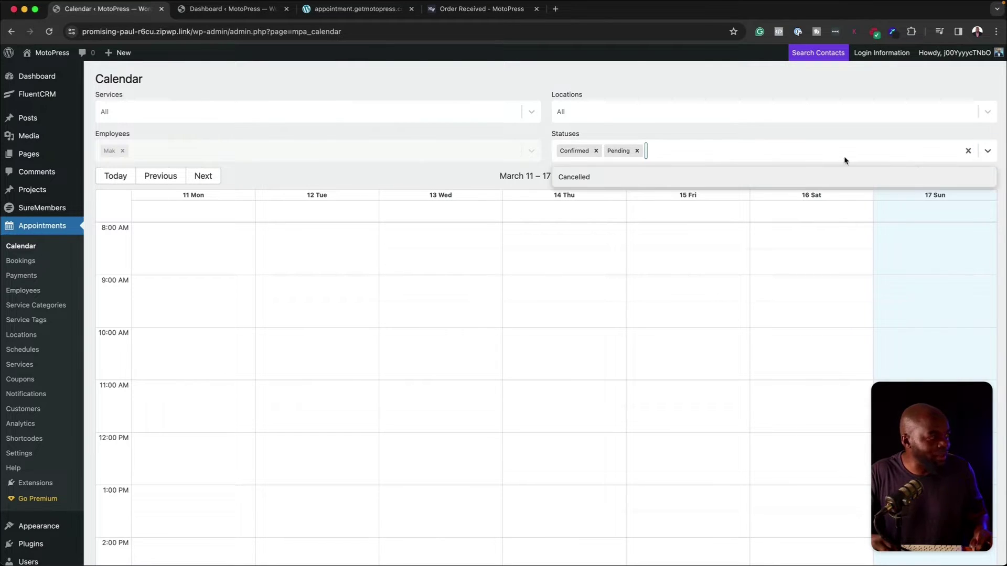
left_click(601, 175)
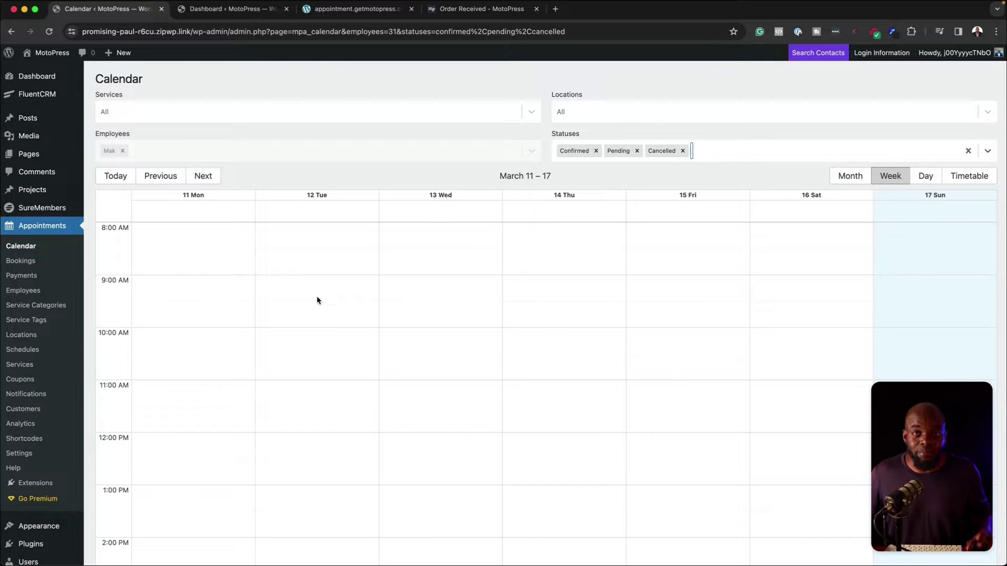
Start a new employee titled with their name and fill in their saved WordPress user email
left_click(44, 290)
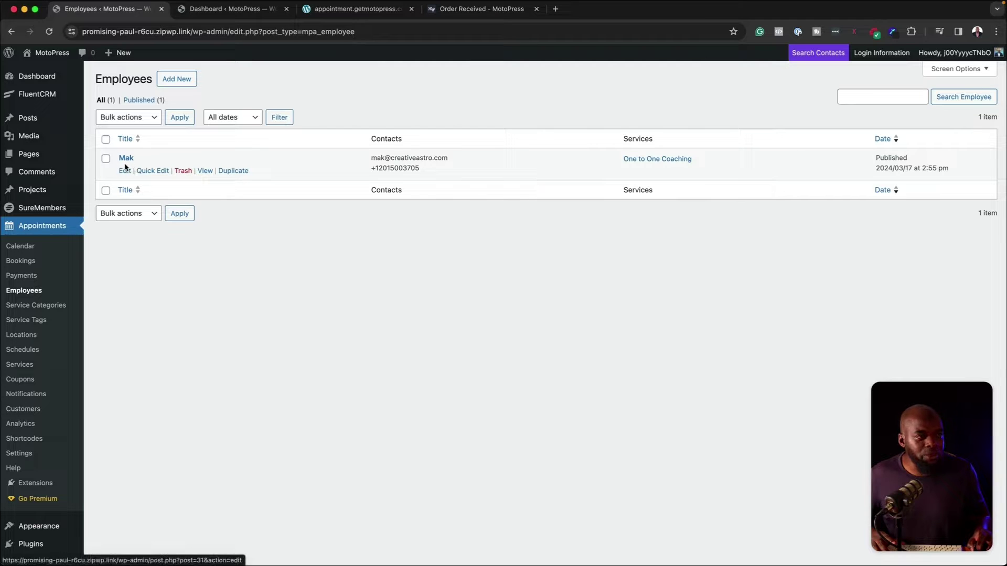
left_click(177, 80)
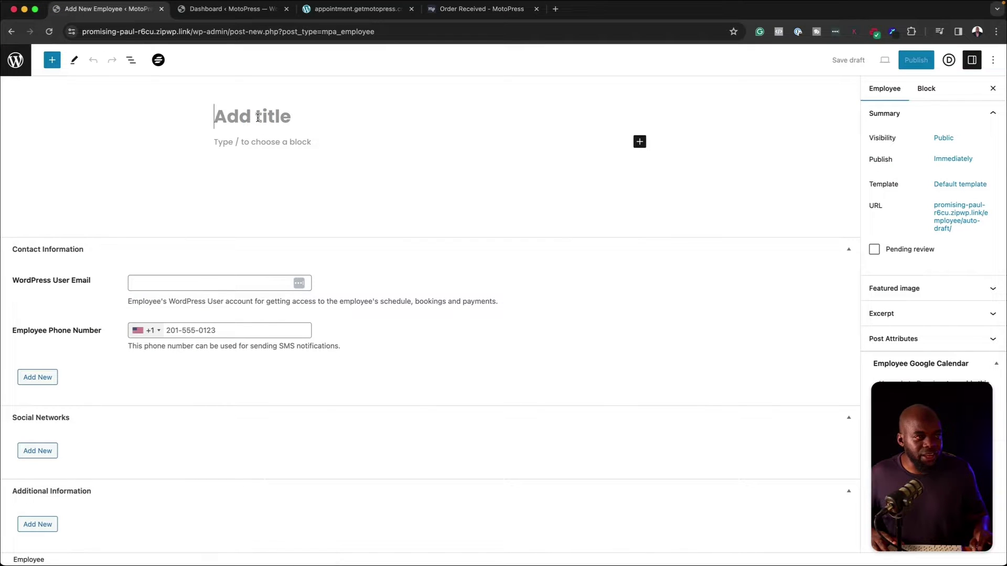
type("Steve")
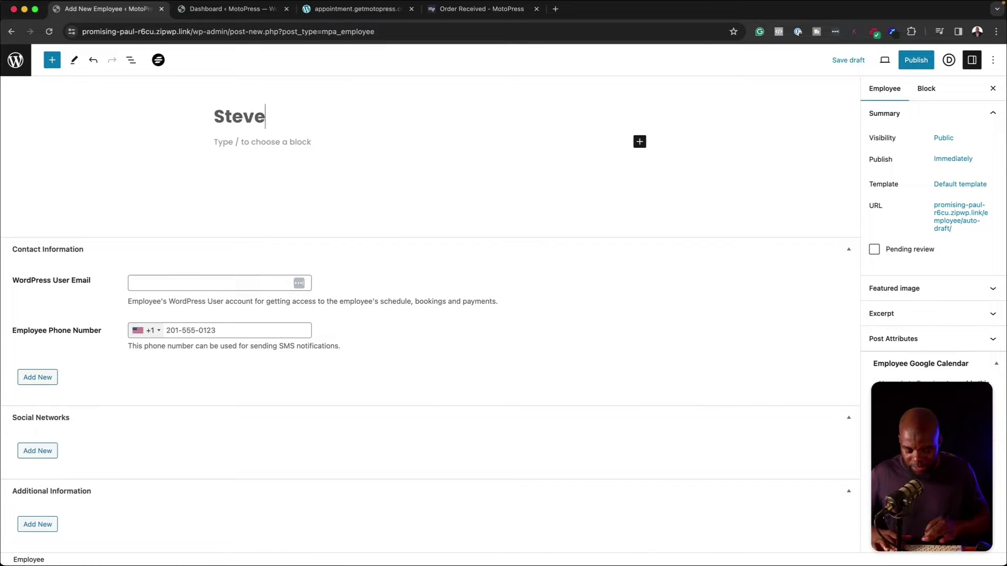
type("n")
left_click(145, 282)
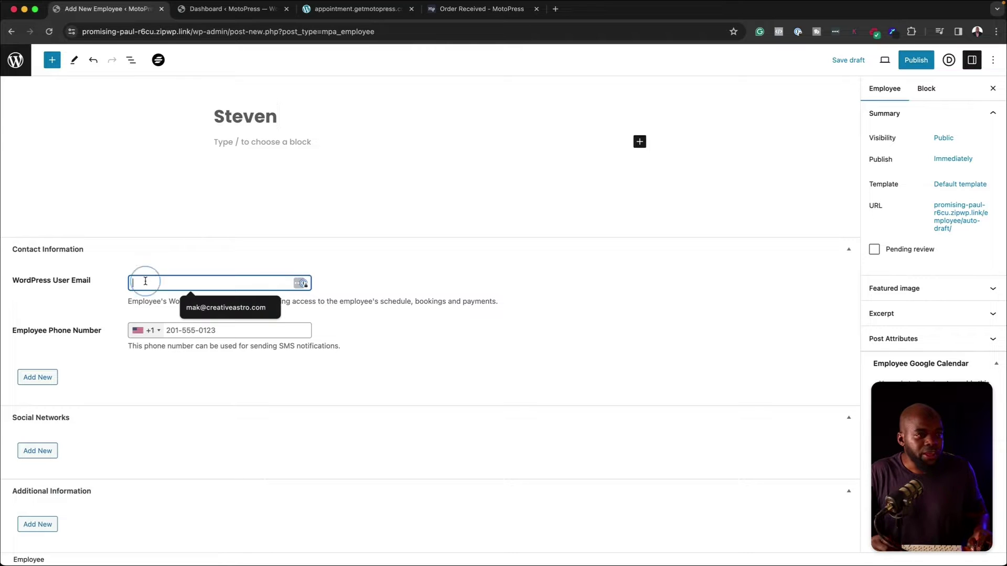
left_click(244, 312)
left_click(197, 332)
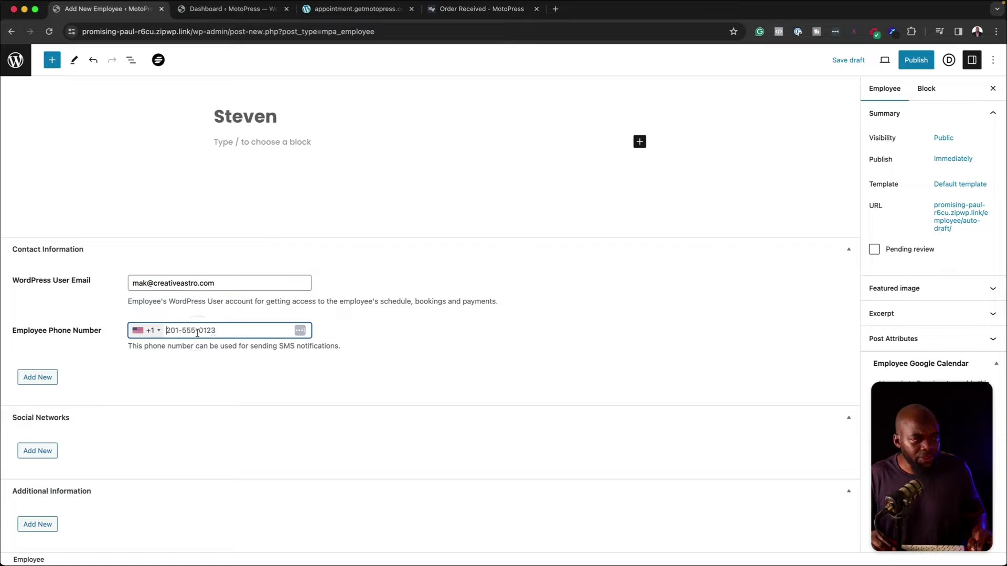
Set the employee's phone country code to United Kingdom +44
left_click(143, 333)
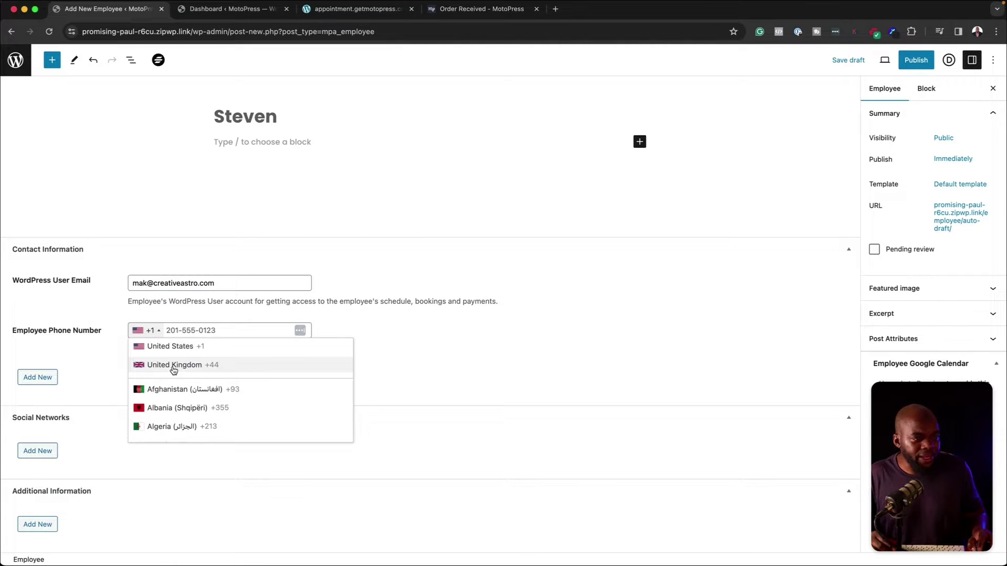
scroll(177, 404, "down", 10)
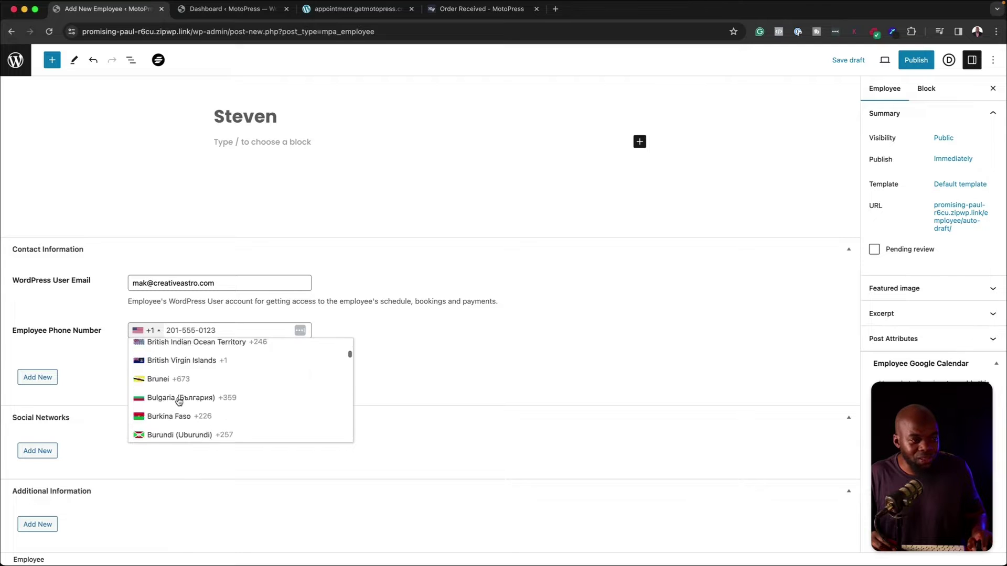
scroll(178, 402, "down", 20)
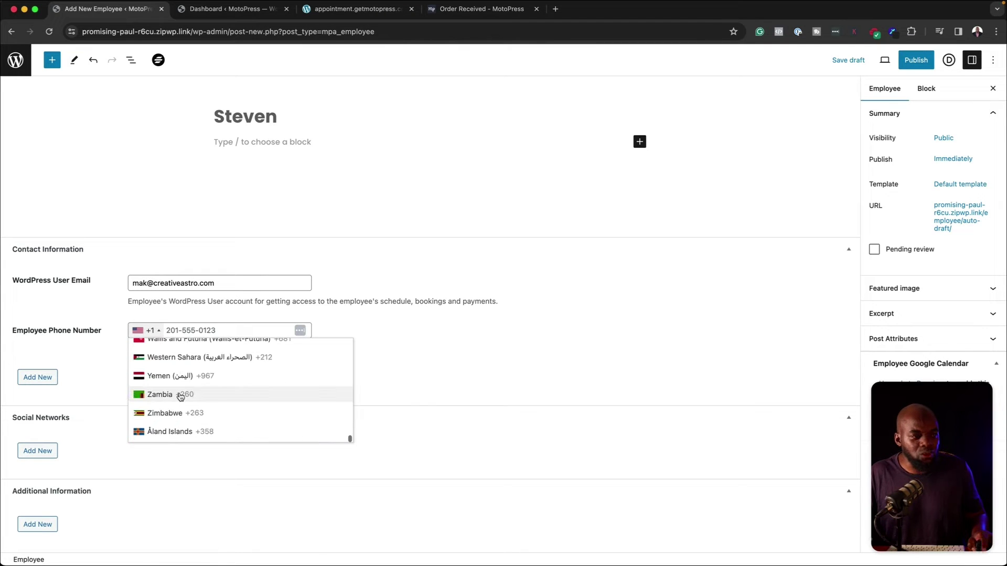
scroll(181, 396, "up", 20)
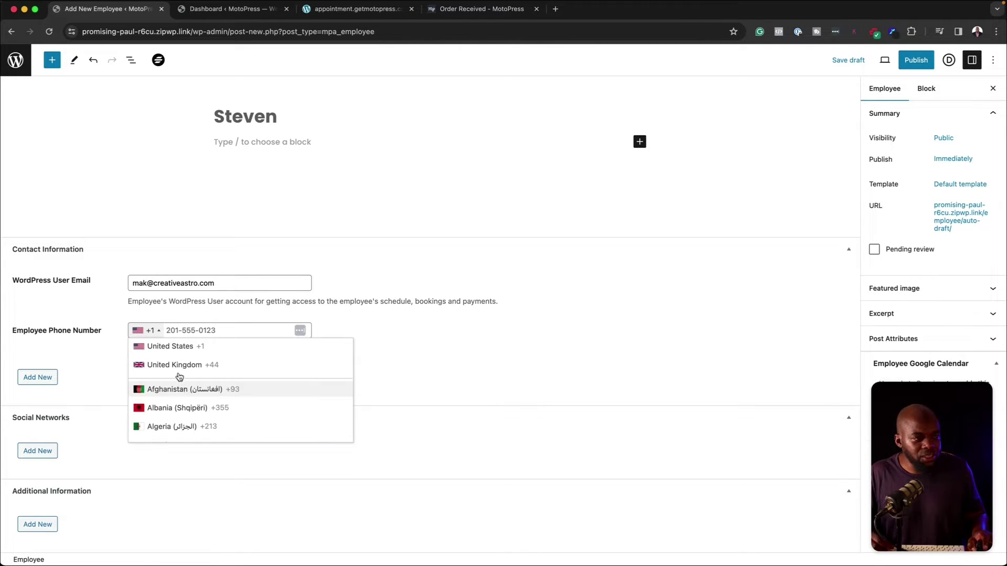
left_click(179, 366)
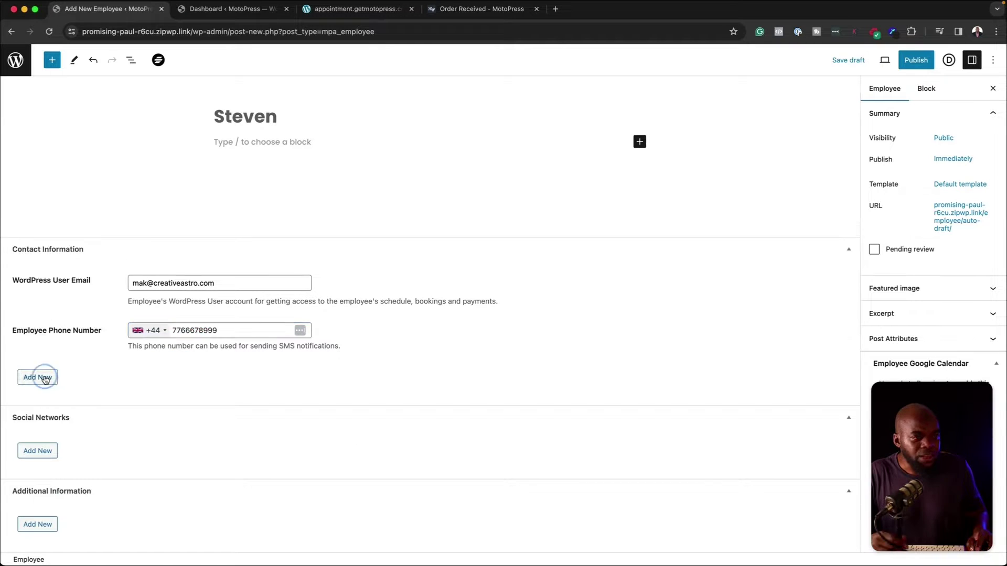
Add a contact information row, then remove it while it is still empty
left_click(41, 376)
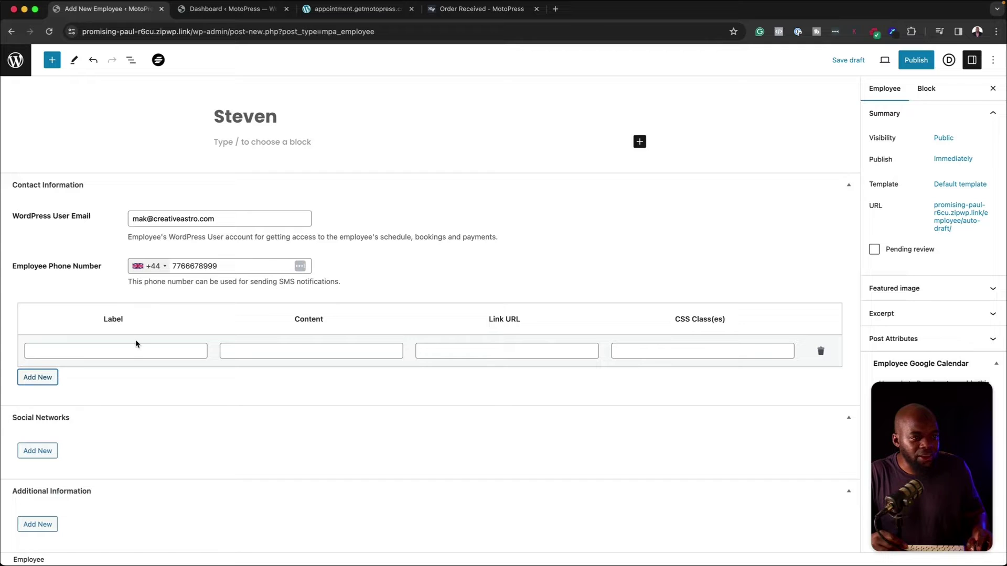
left_click(120, 348)
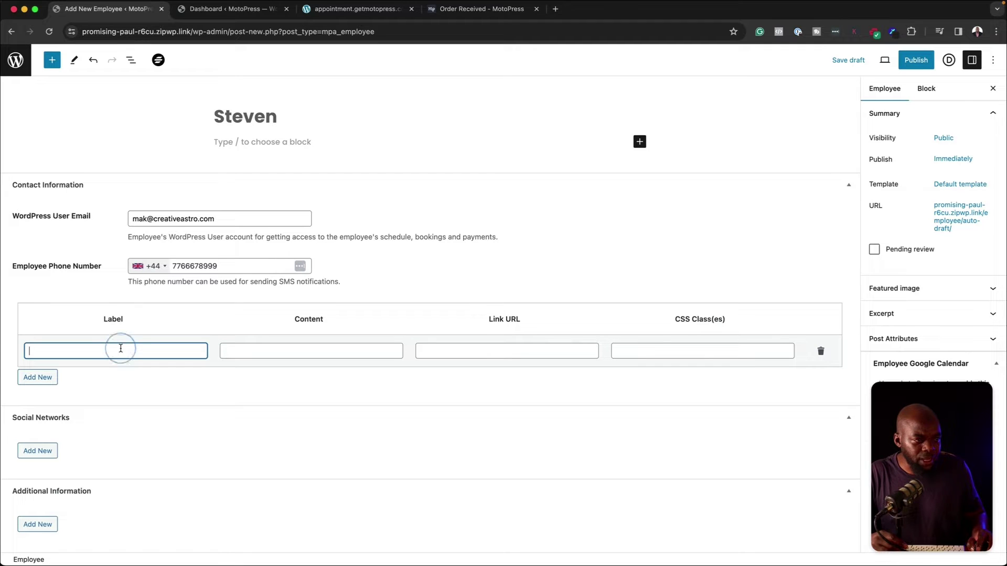
left_click(335, 349)
left_click(518, 352)
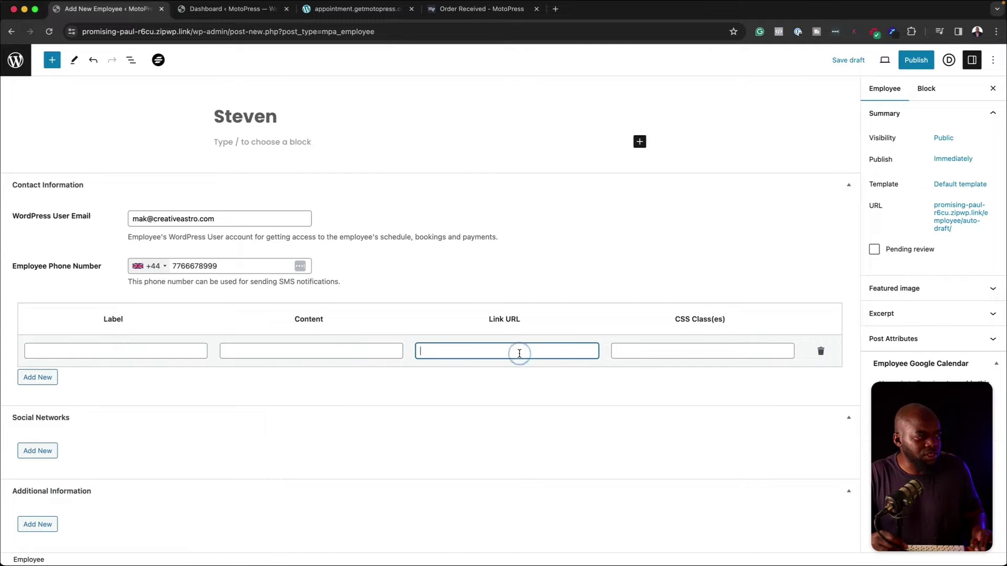
left_click(821, 352)
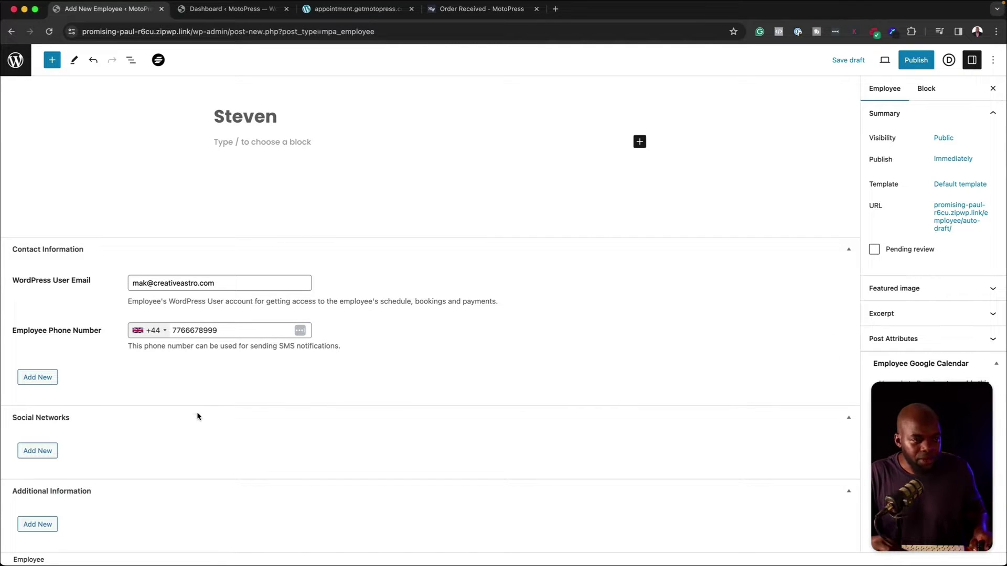
Try social network and additional info rows, then publish the employee and return to the list
left_click(37, 452)
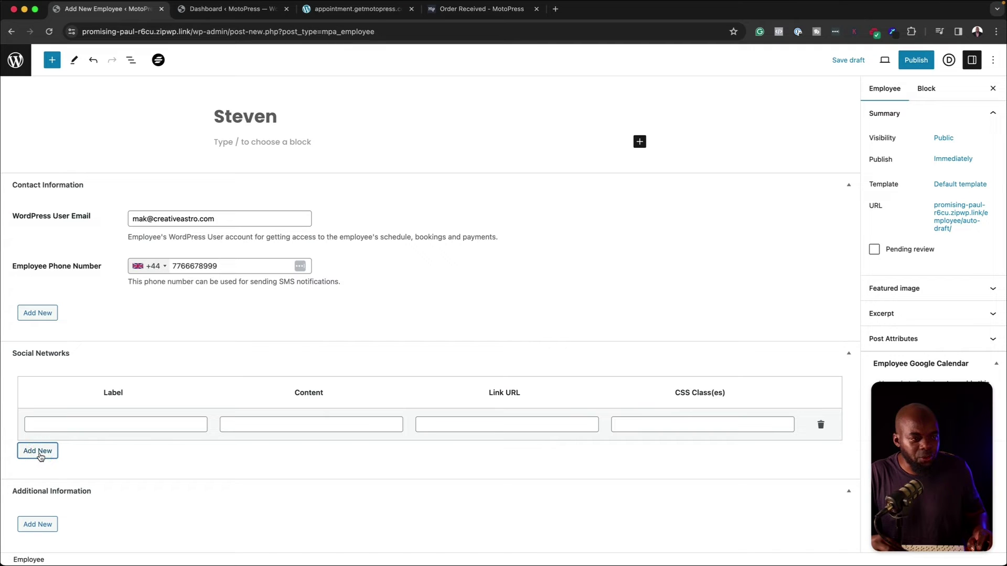
left_click(160, 426)
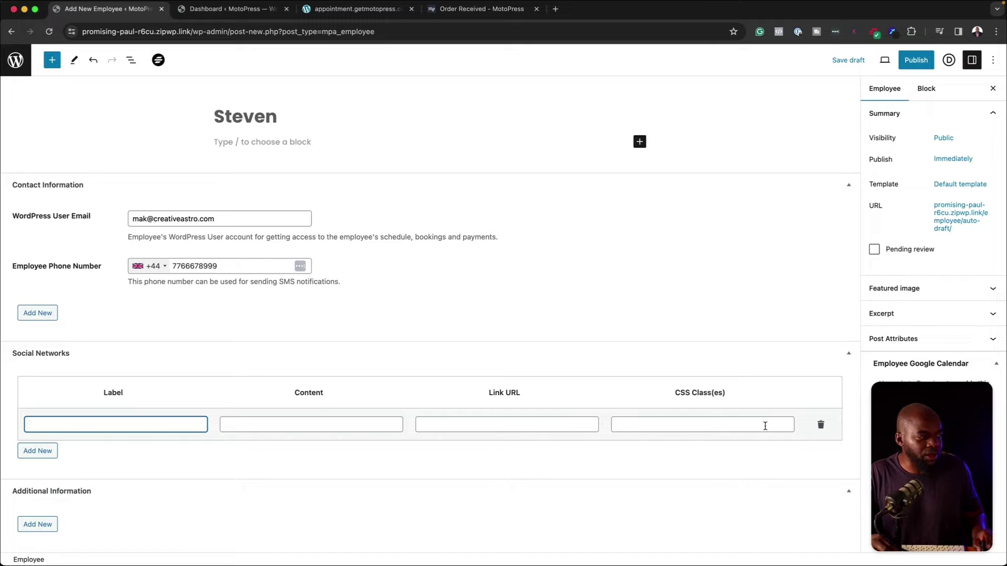
left_click(821, 427)
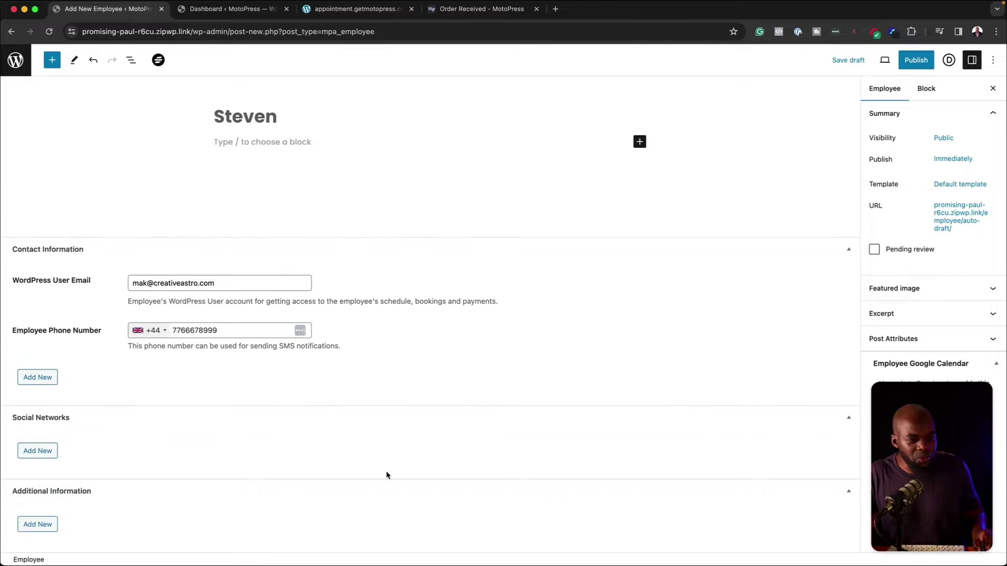
left_click(38, 525)
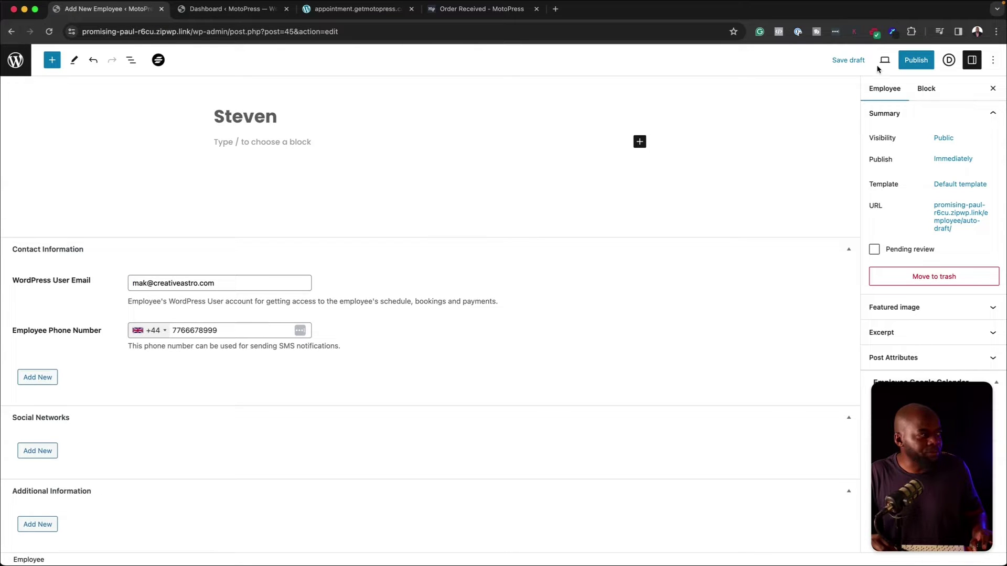
left_click(913, 62)
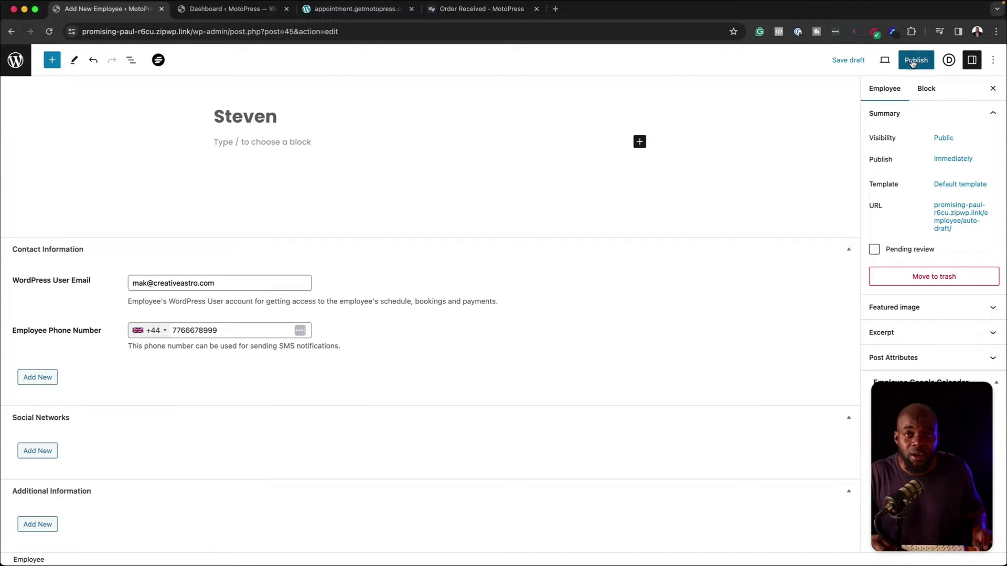
left_click(15, 59)
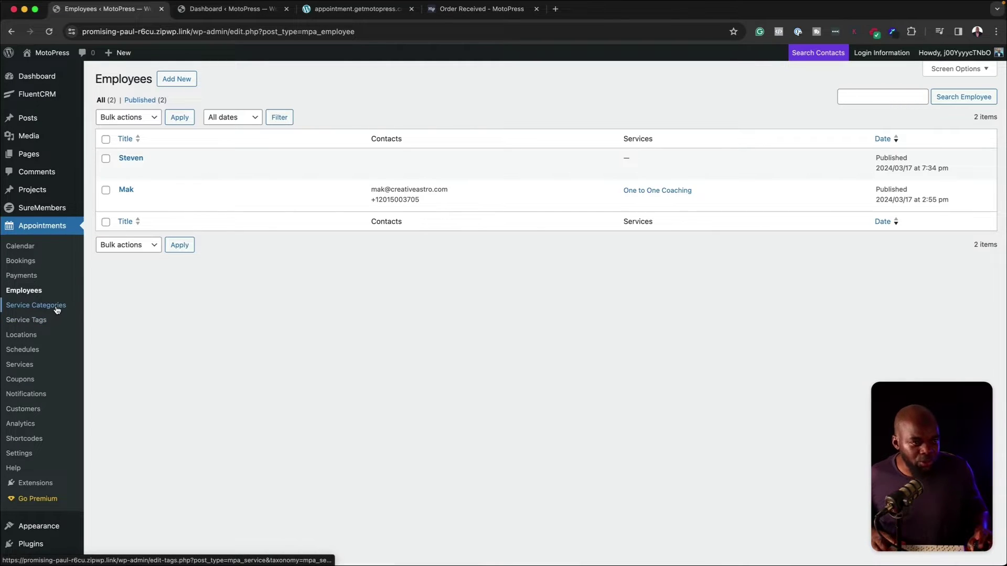
Create a new service titled 'Web Design' and set its price to 299
left_click(28, 366)
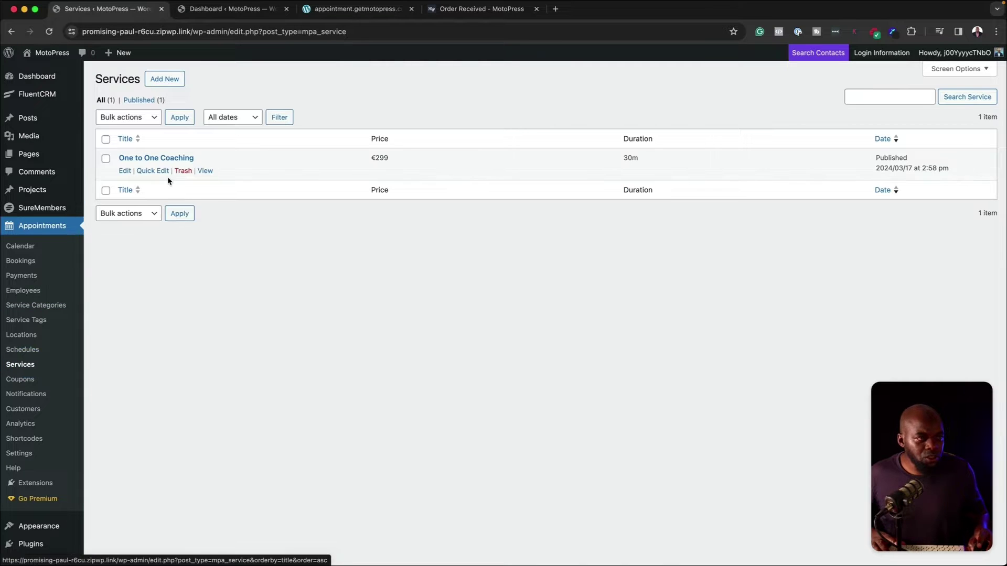
left_click(176, 82)
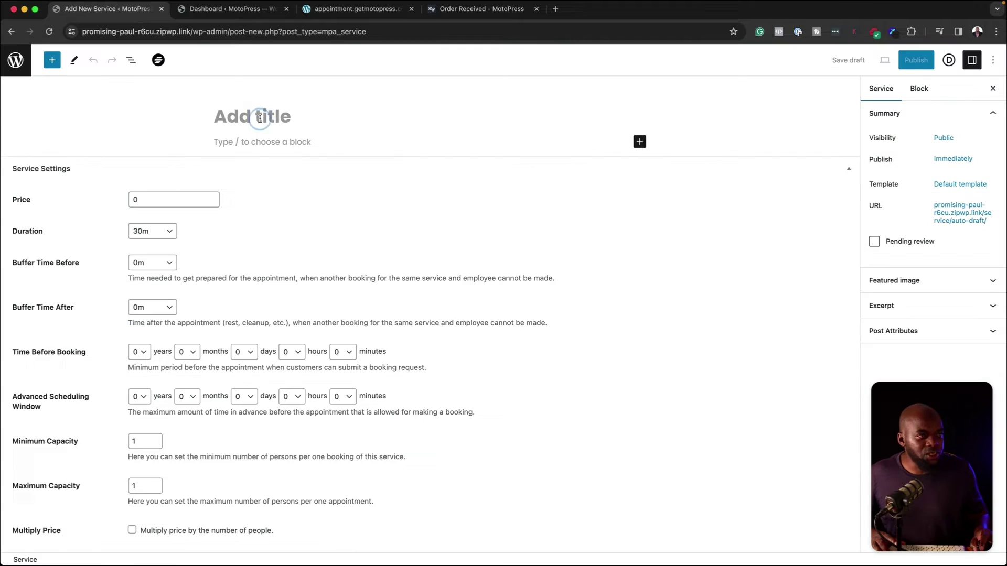
left_click(260, 119)
type("Web")
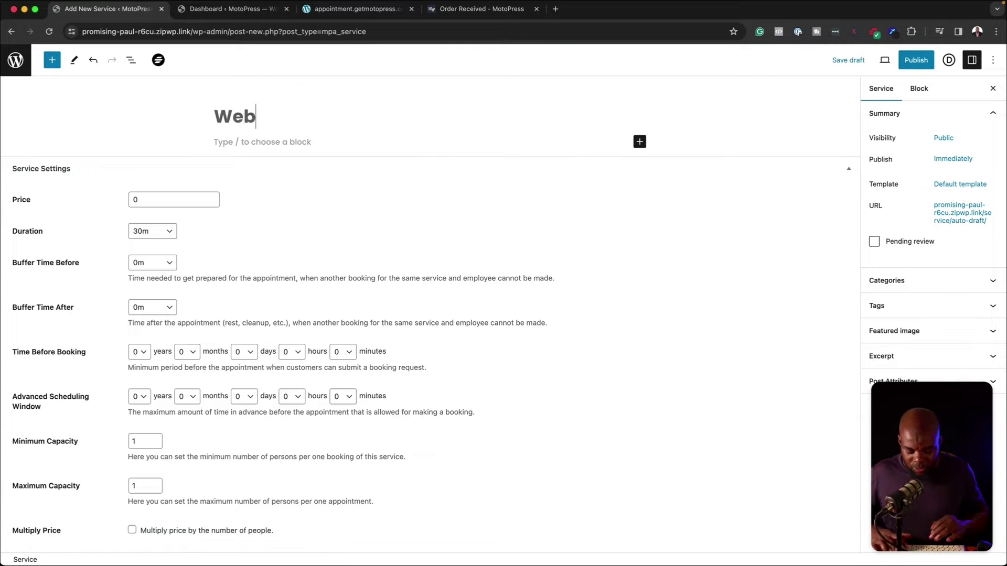
type(" Design")
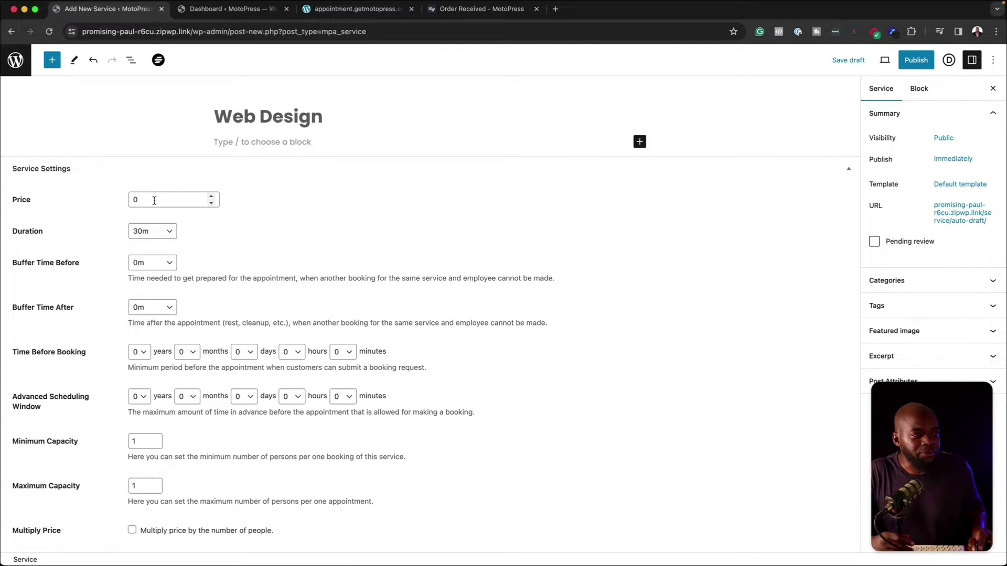
left_click(158, 199)
double_click(134, 198)
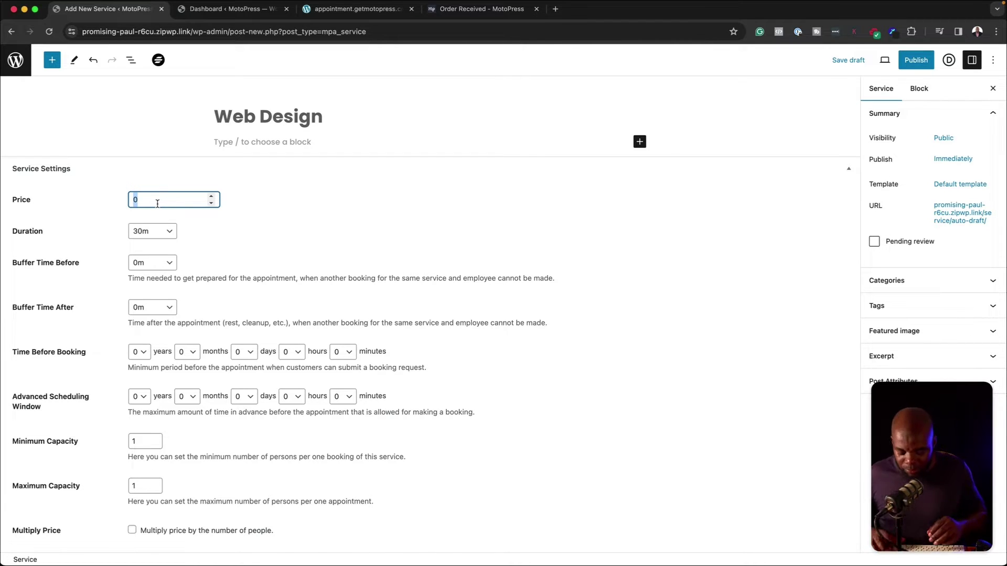
type("299")
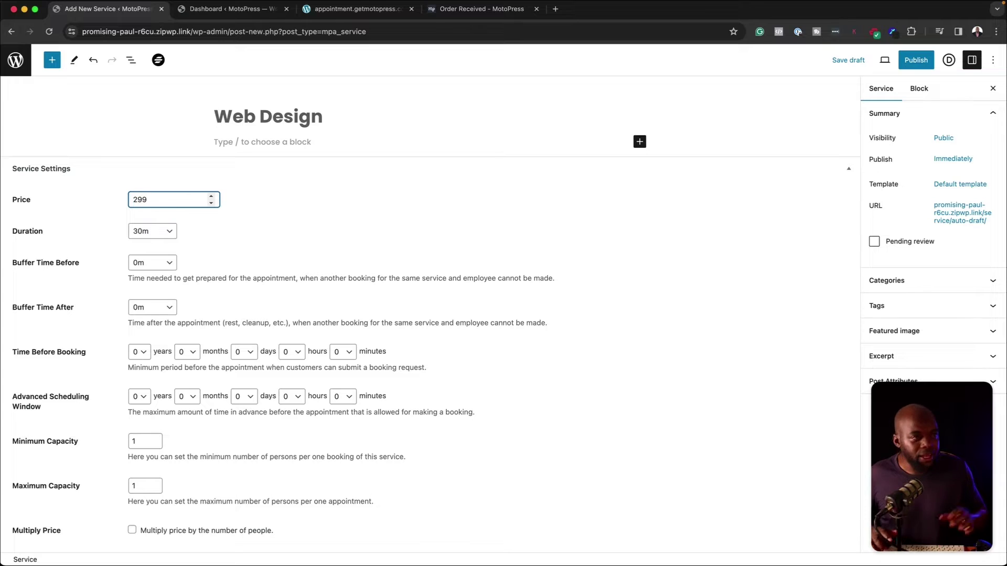
Set duration to 1h 30m with 30m buffer time before and after
left_click(147, 233)
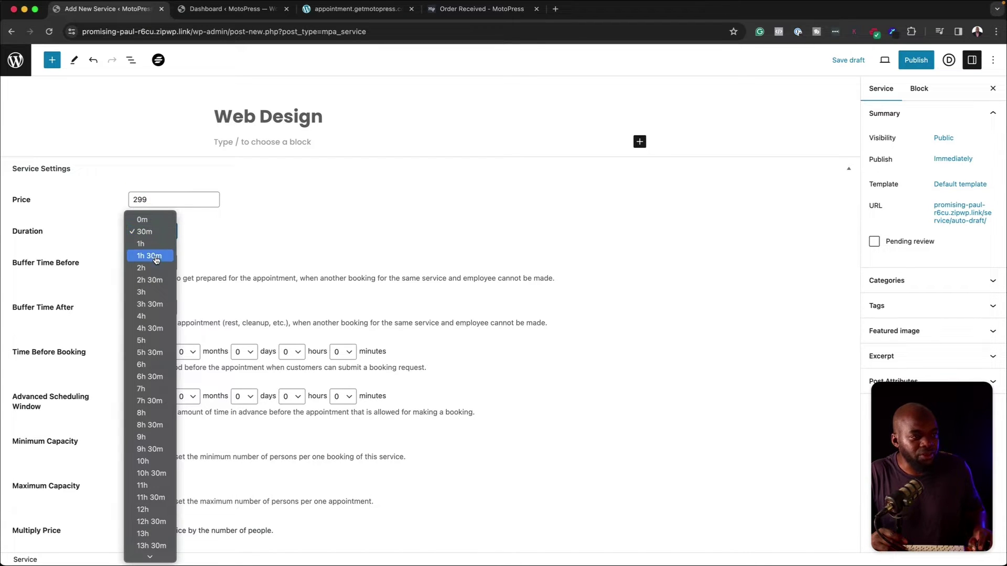
left_click(222, 241)
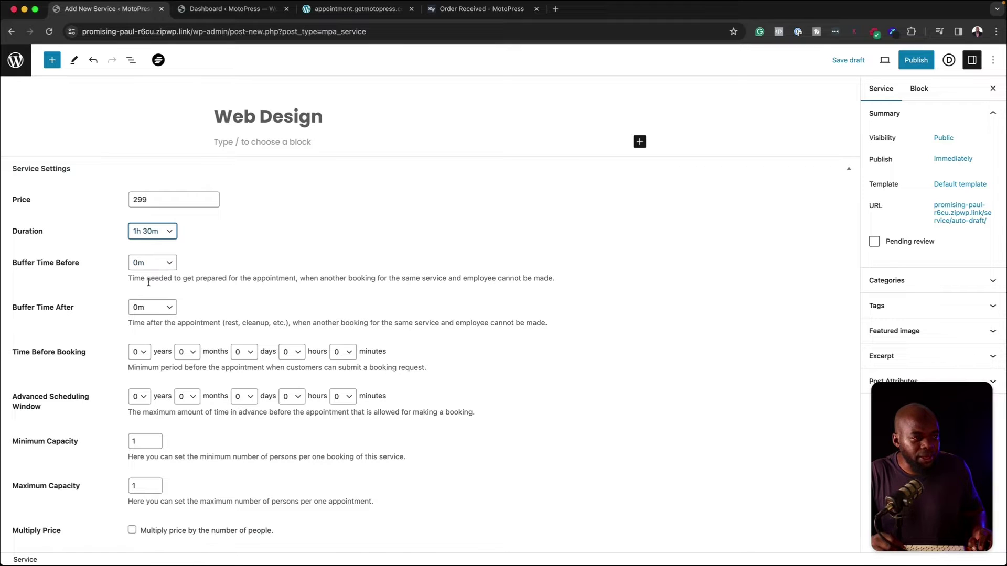
left_click(171, 263)
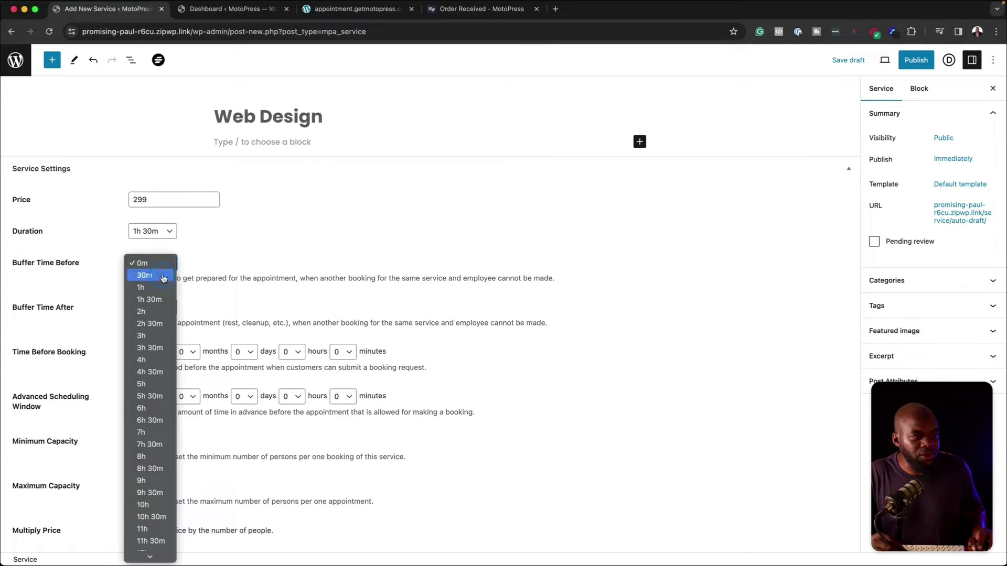
left_click(163, 278)
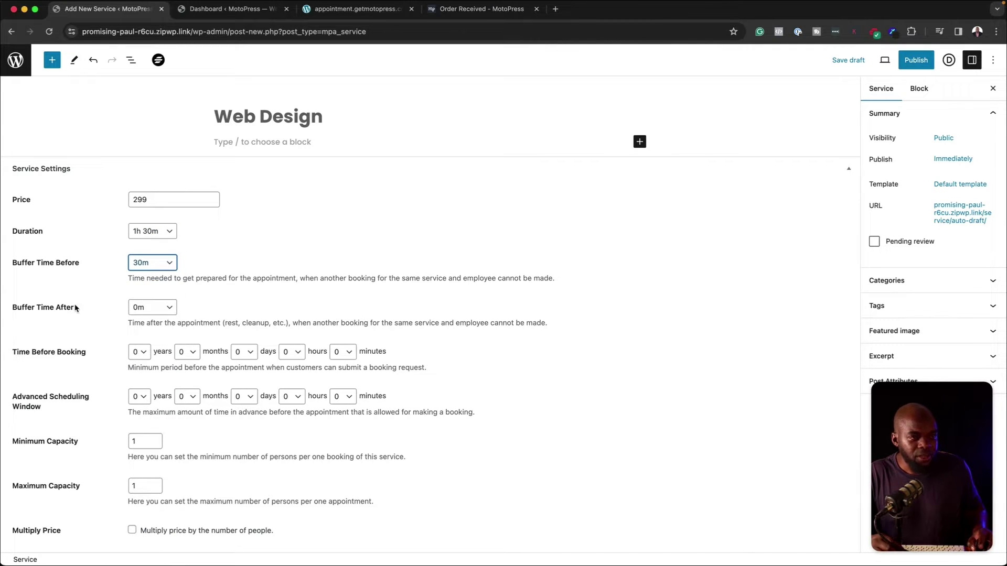
left_click(172, 309)
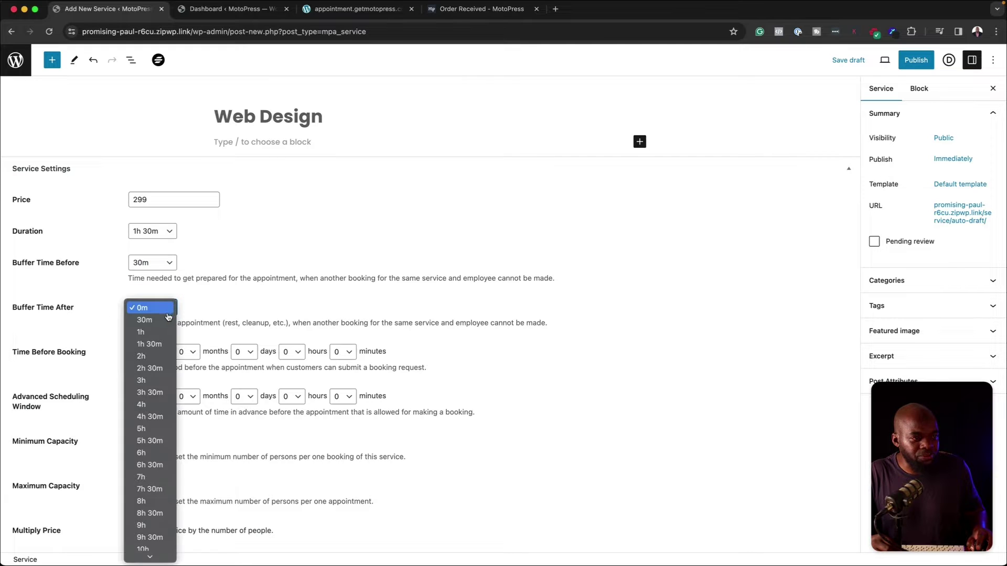
left_click(163, 322)
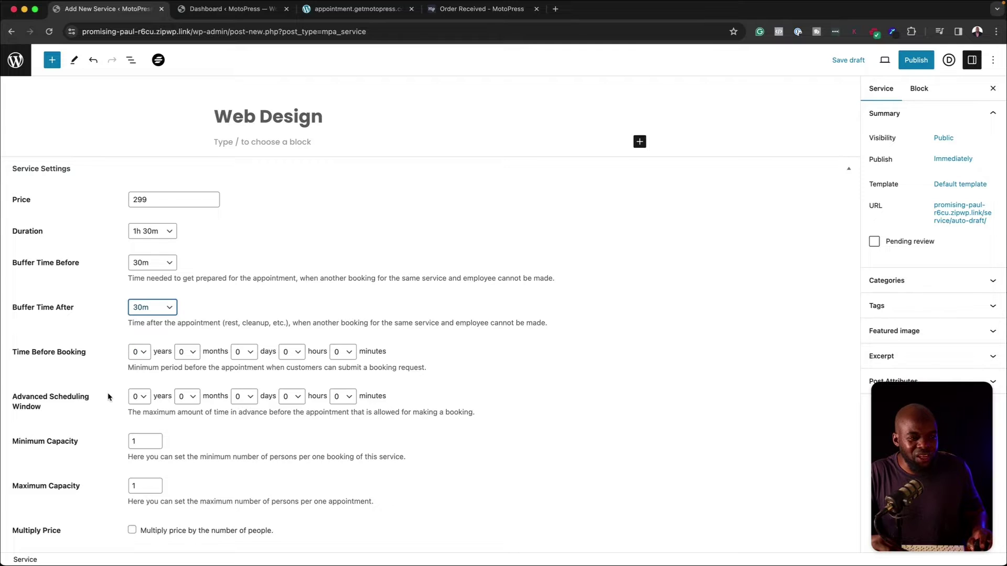
Give Web Design a light purple colour and the second employee, and keep deposits disabled
scroll(108, 397, "down", 2)
scroll(92, 405, "down", 4)
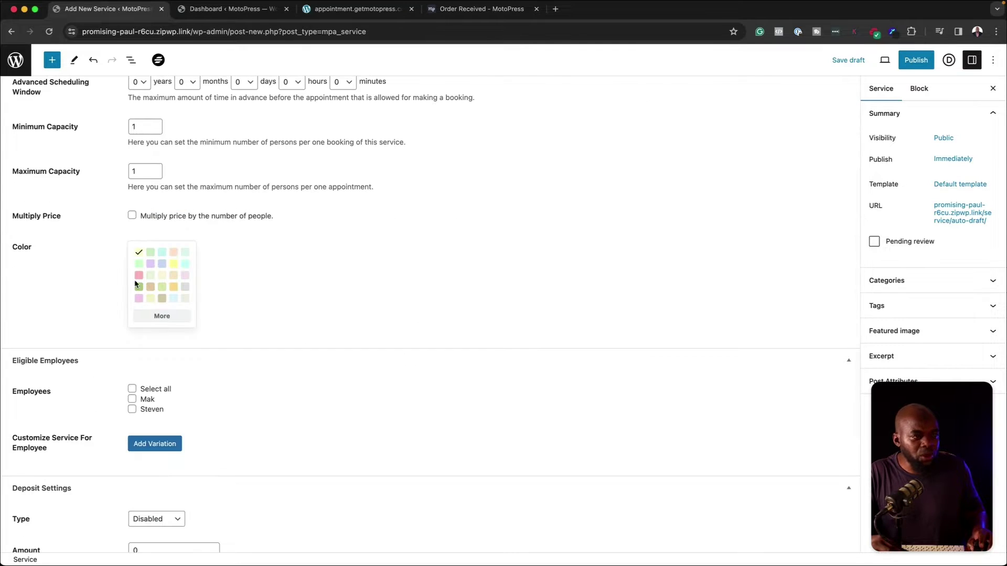
left_click(151, 264)
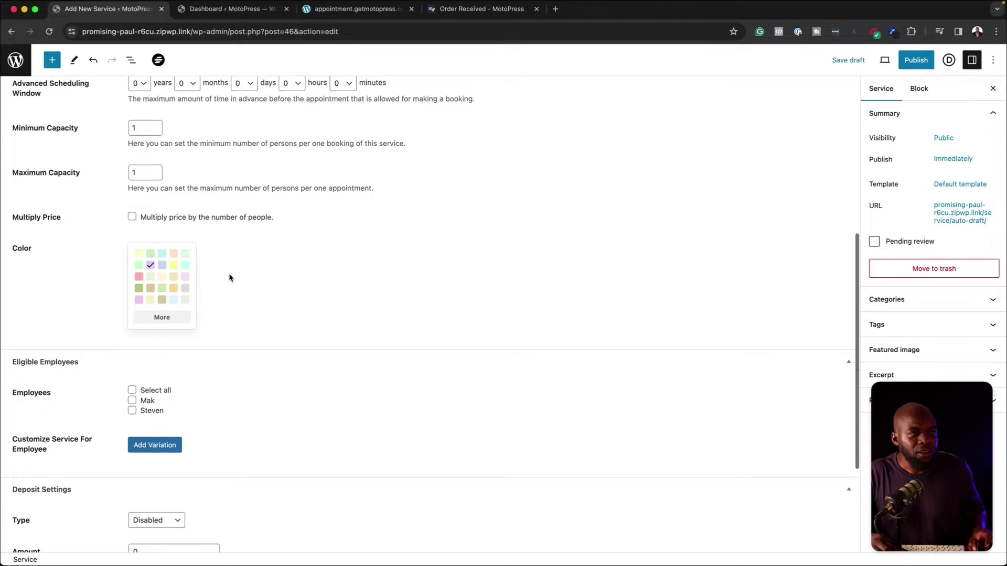
scroll(229, 277, "up", 1)
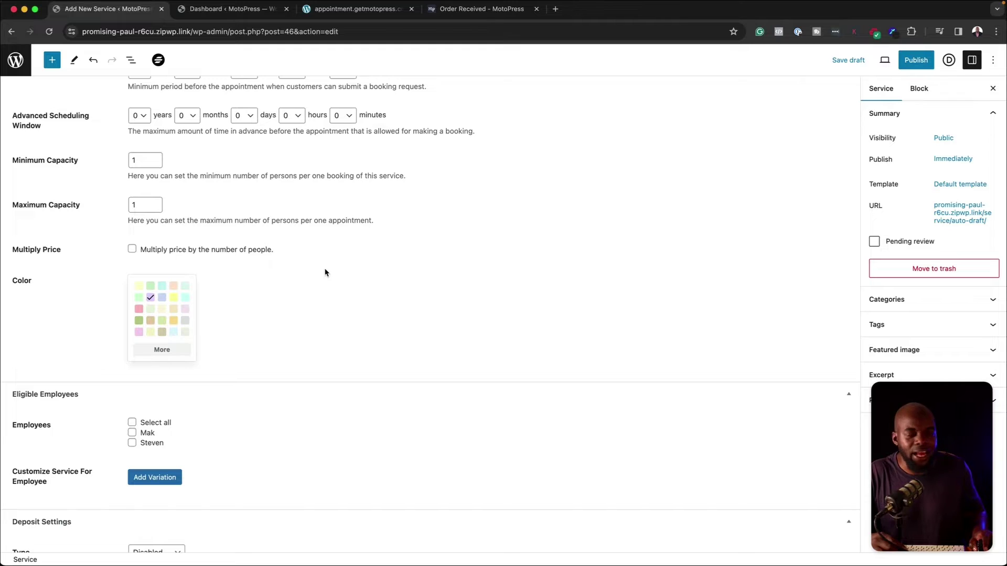
scroll(325, 272, "down", 5)
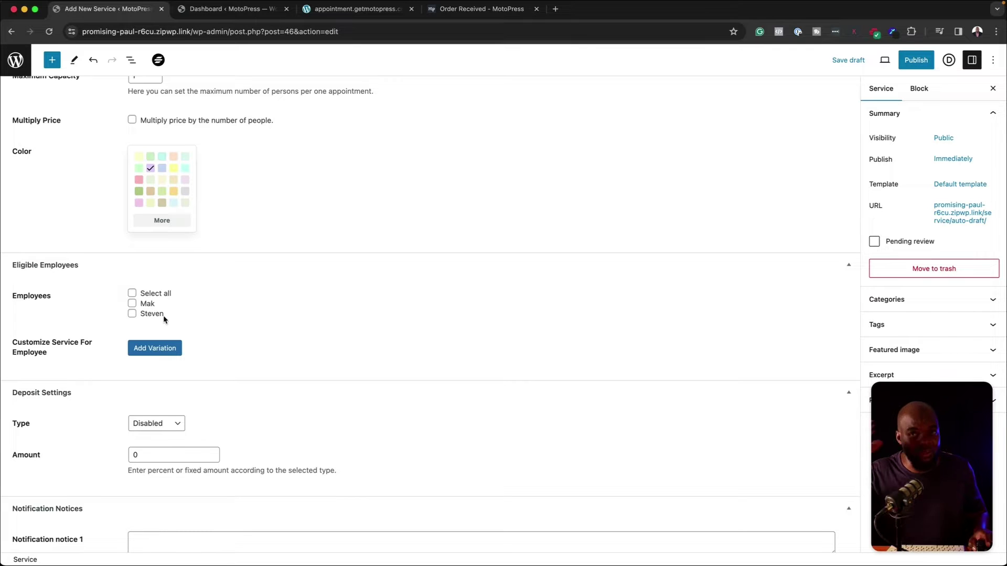
left_click(134, 316)
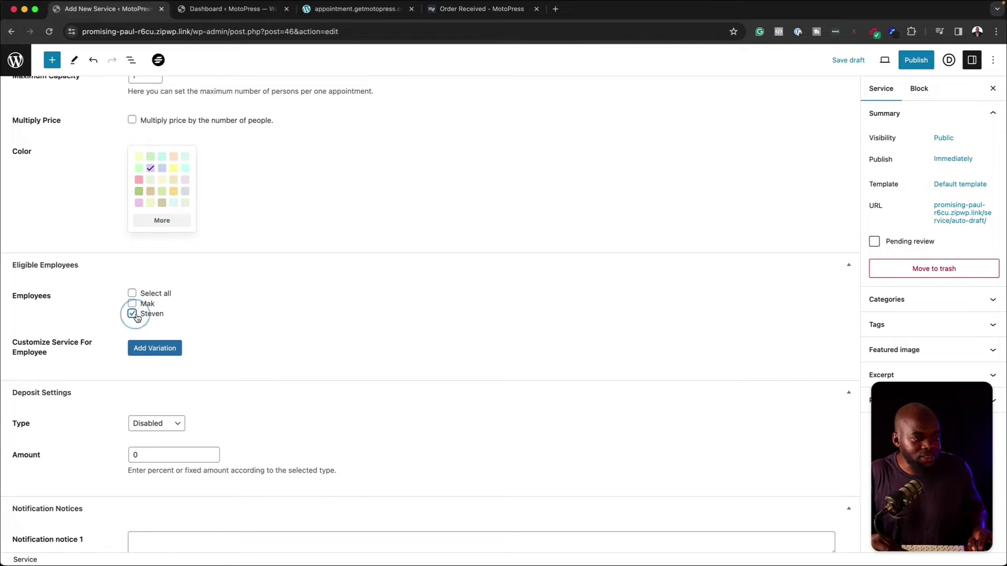
scroll(191, 318, "down", 2)
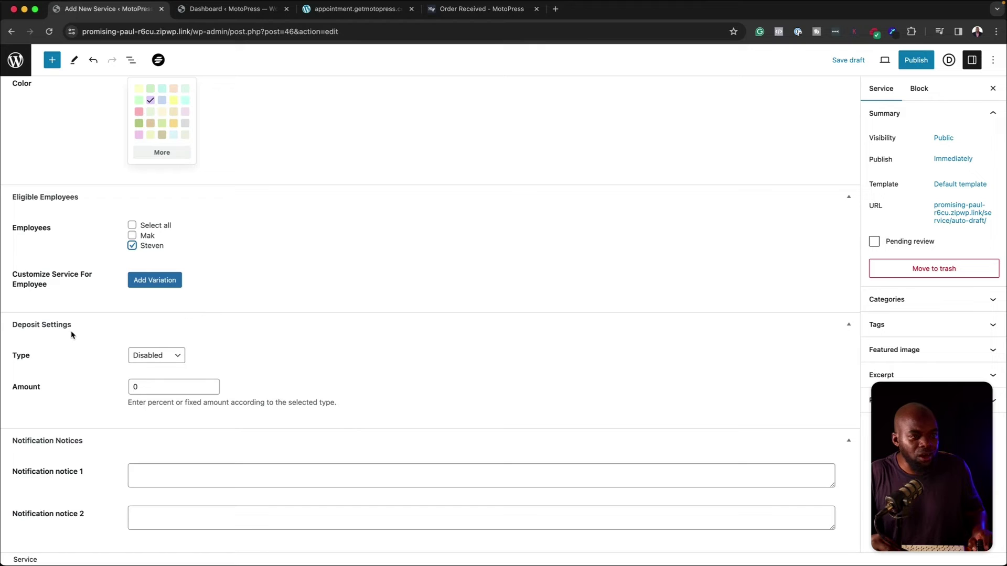
left_click(180, 356)
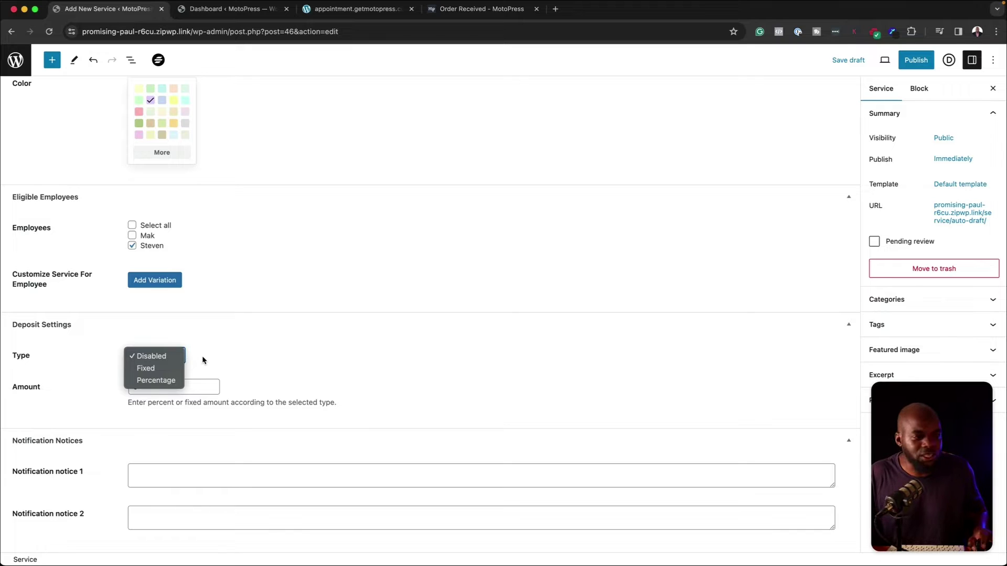
left_click(202, 362)
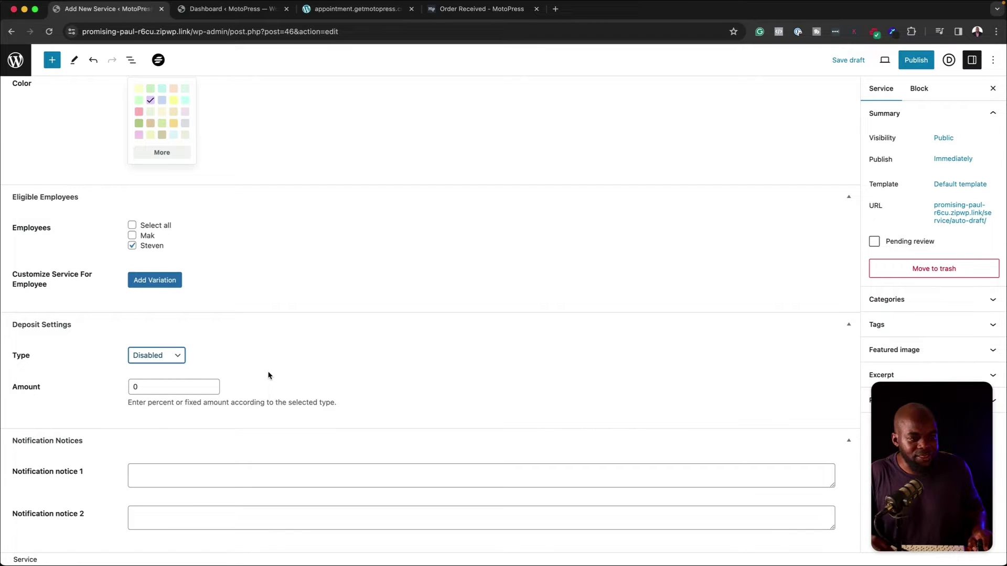
Publish Web Design and return to the Services list
scroll(399, 398, "up", 10)
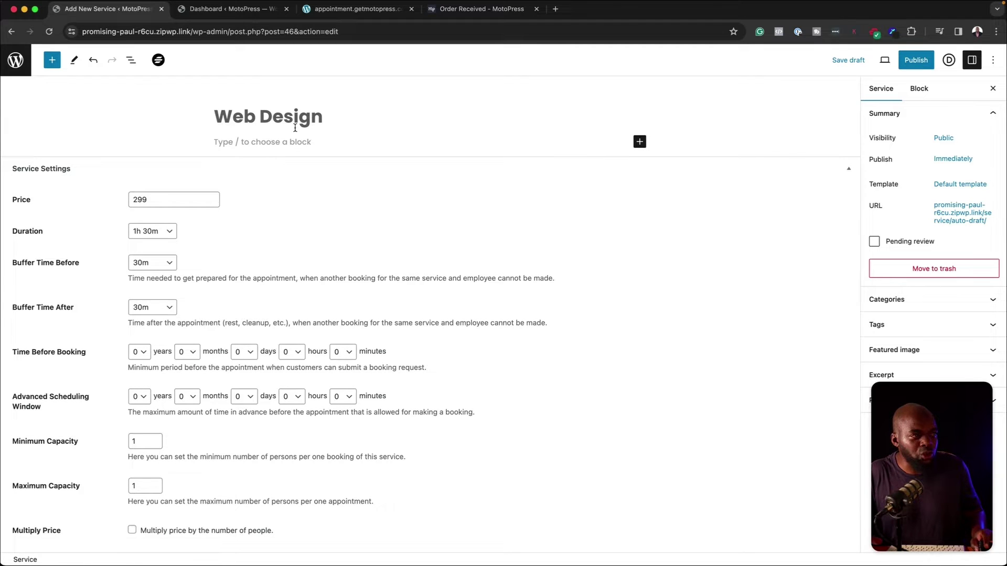
left_click(913, 62)
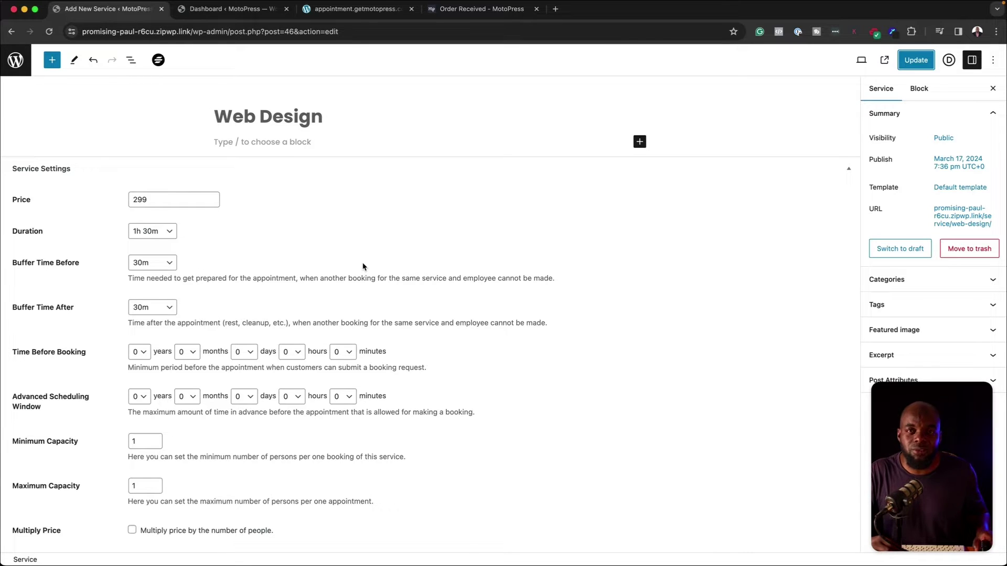
left_click(16, 61)
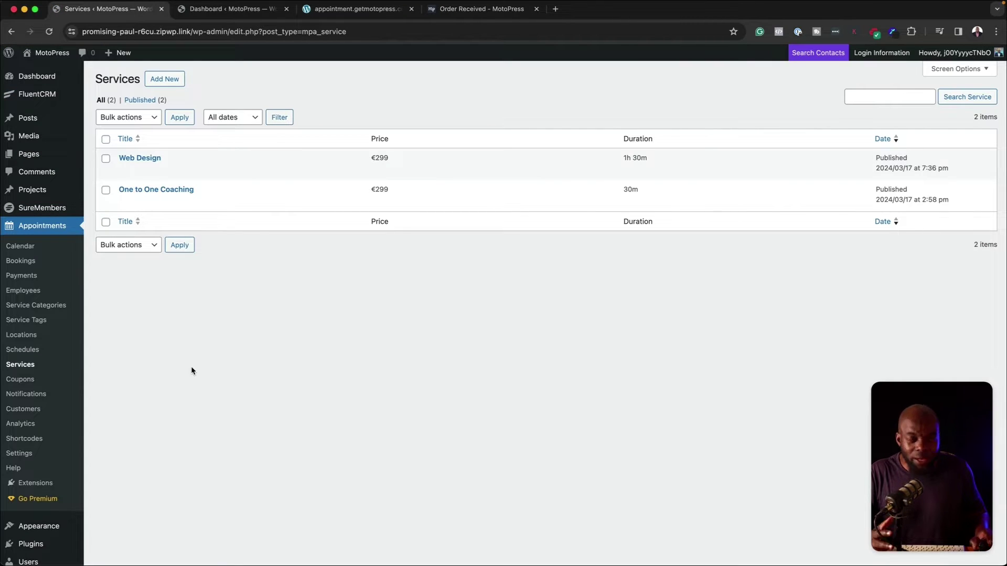
Add a service category named 'Web' and go back to the Services list
left_click(62, 306)
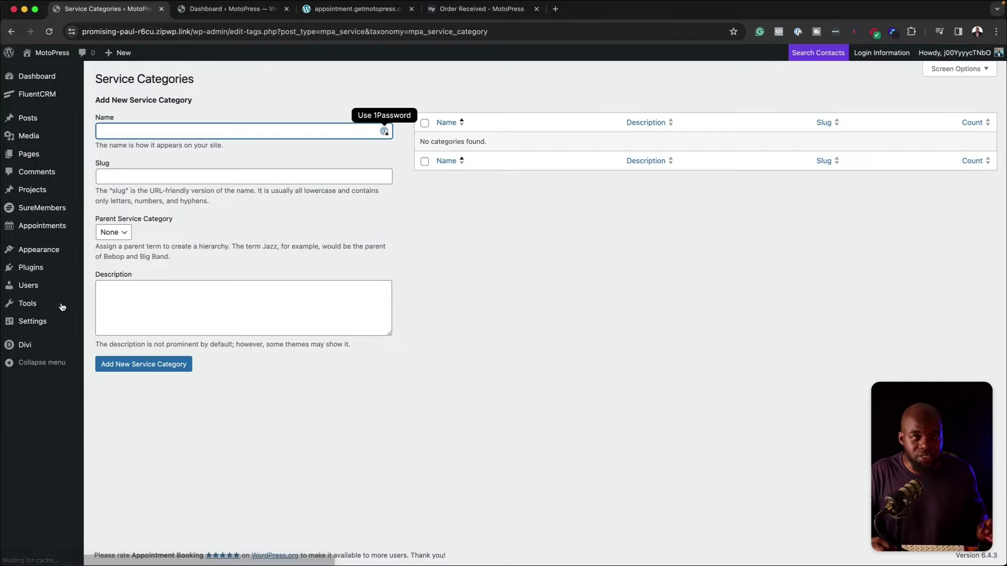
type("Web")
double_click(161, 130)
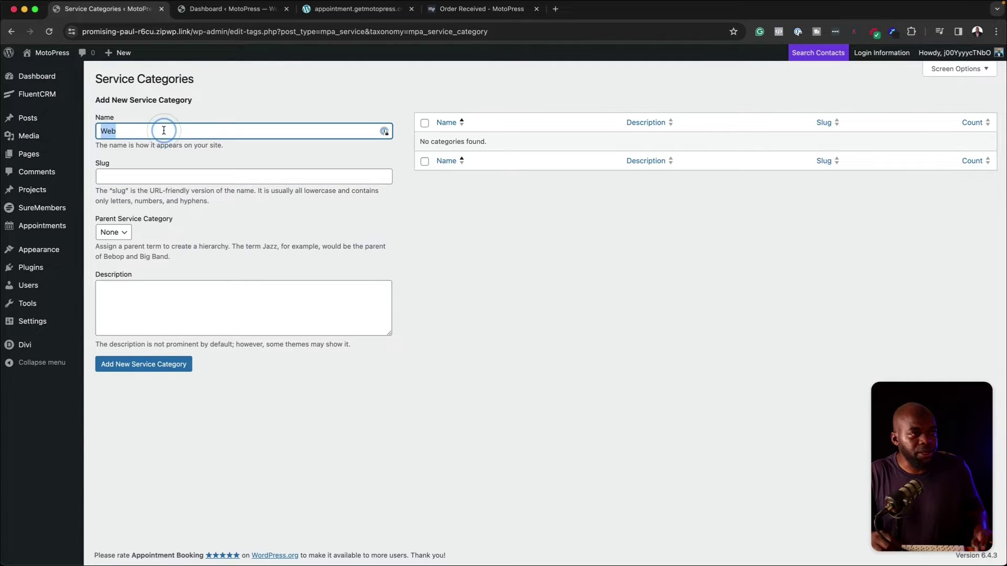
left_click(168, 365)
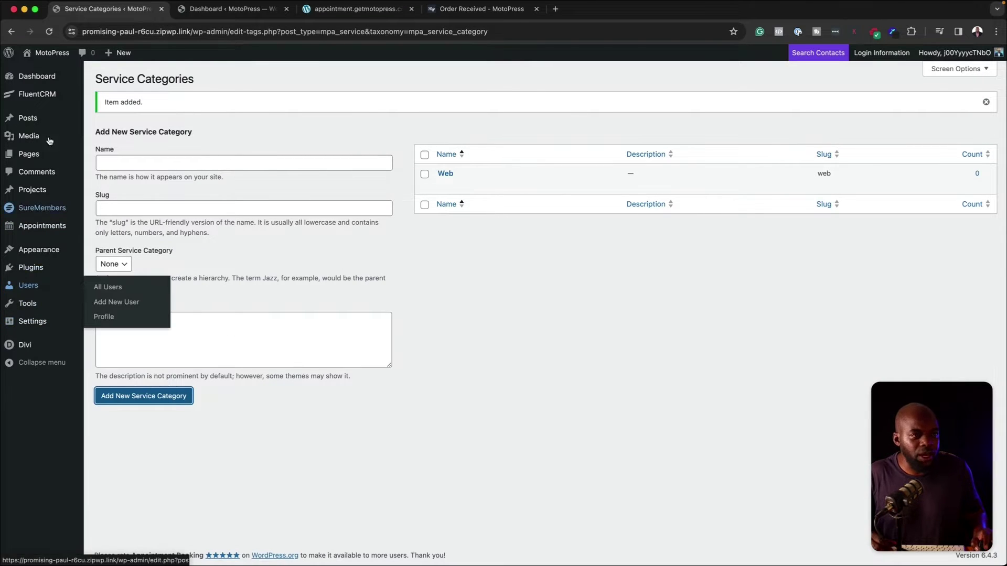
left_click(105, 344)
left_click(27, 367)
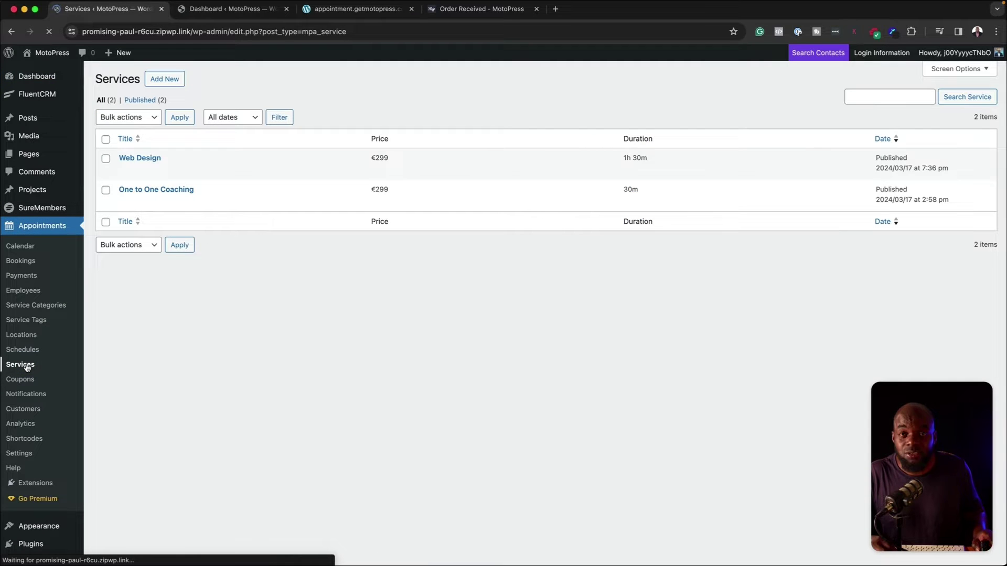
mouse_move(157, 168)
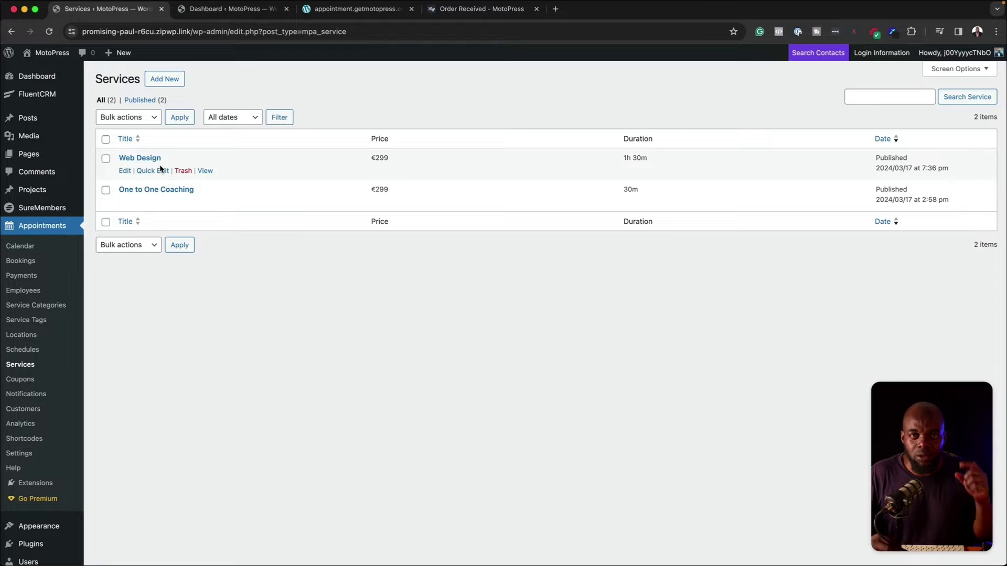
Tick the Web category on the Web Design service and update it
left_click(125, 171)
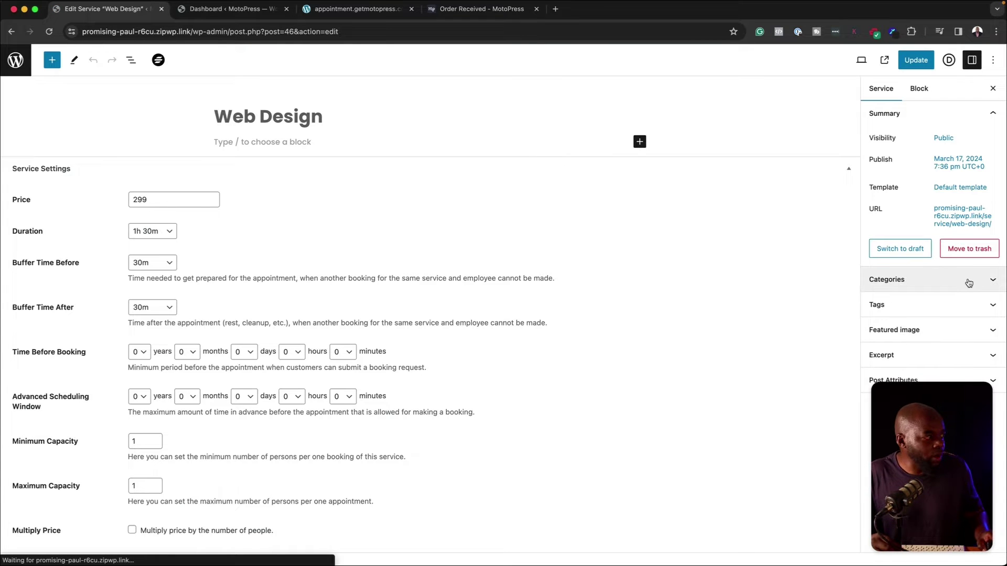
left_click(897, 282)
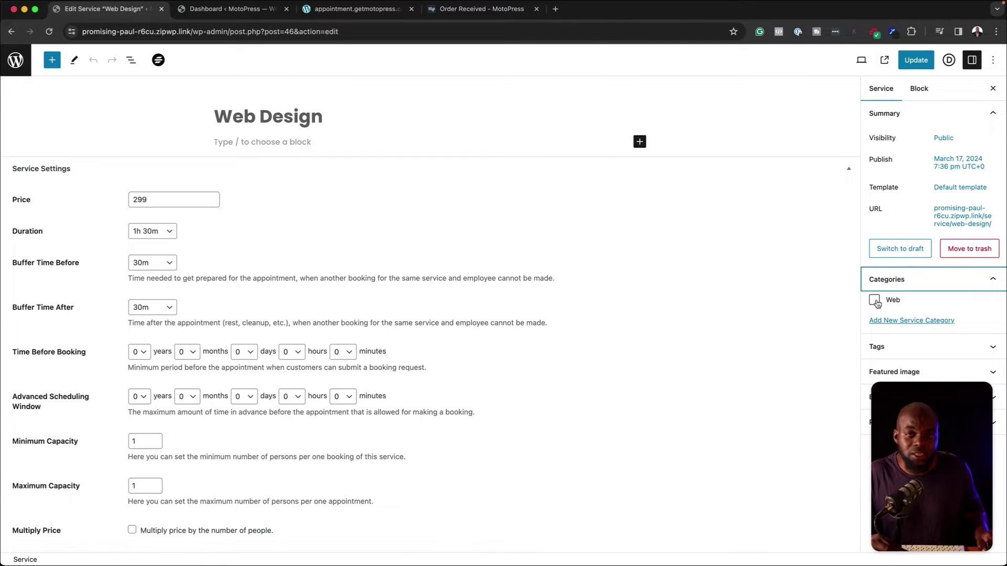
left_click(875, 302)
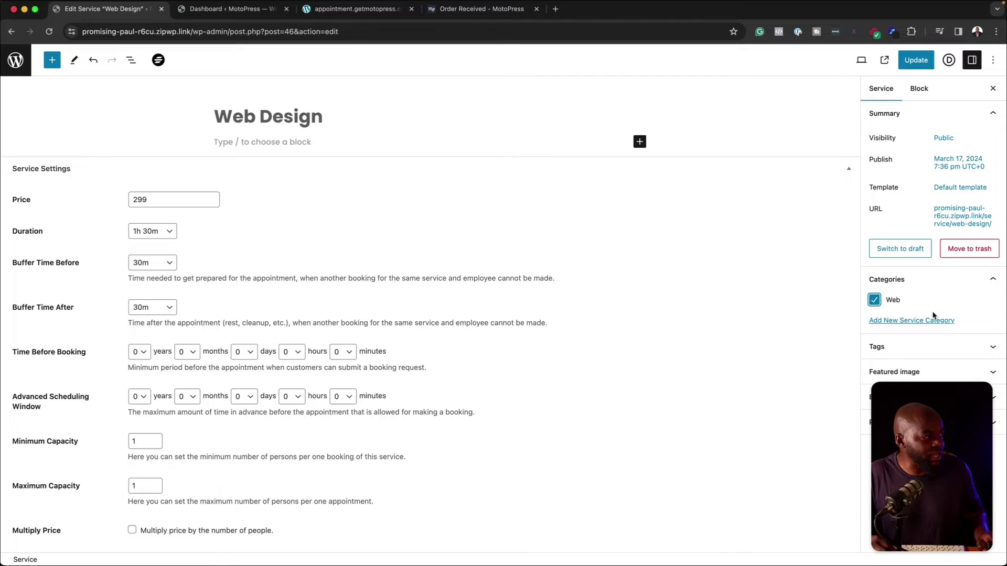
left_click(919, 61)
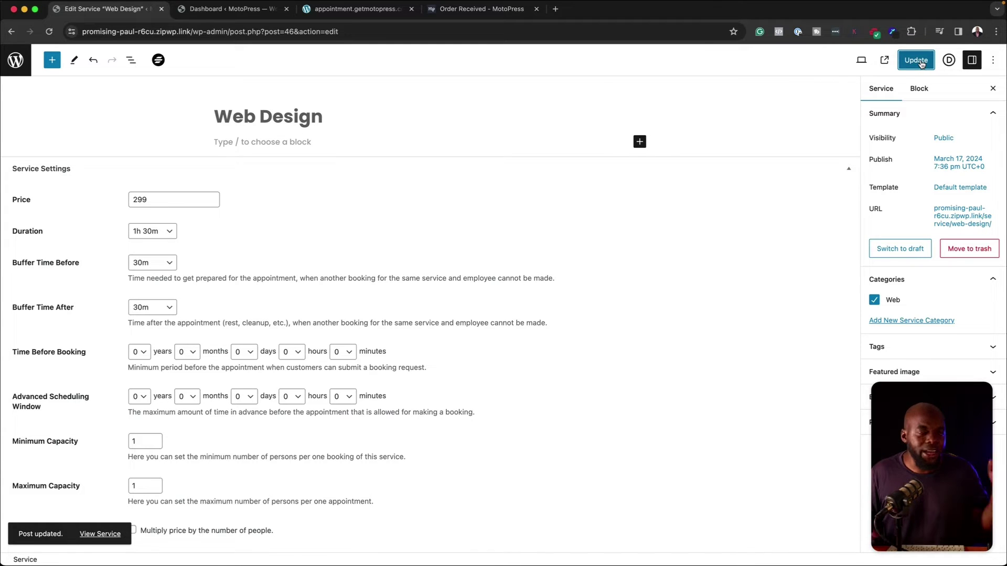
left_click(29, 65)
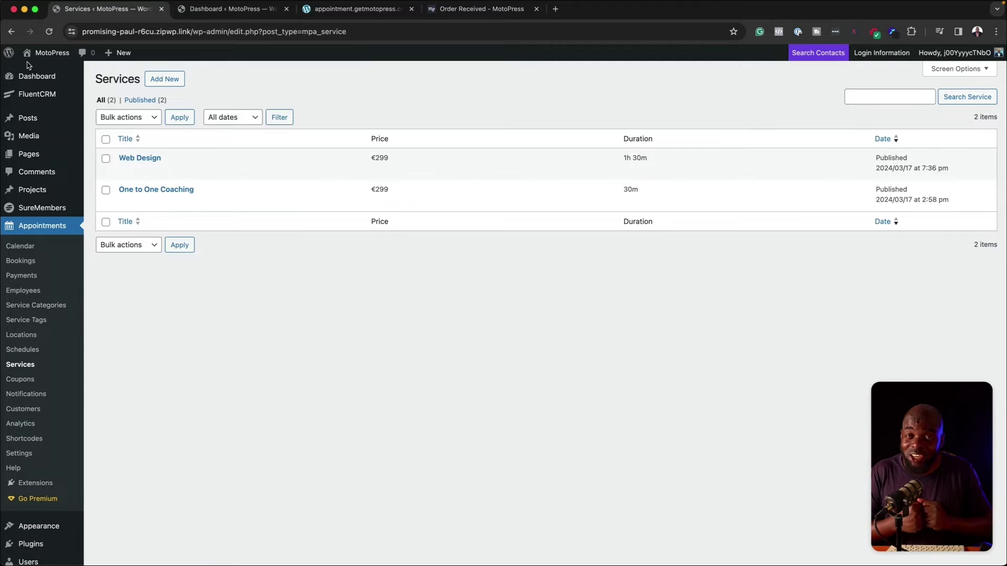
Publish a new location titled 'Birmingham', then open the Schedules list
left_click(36, 337)
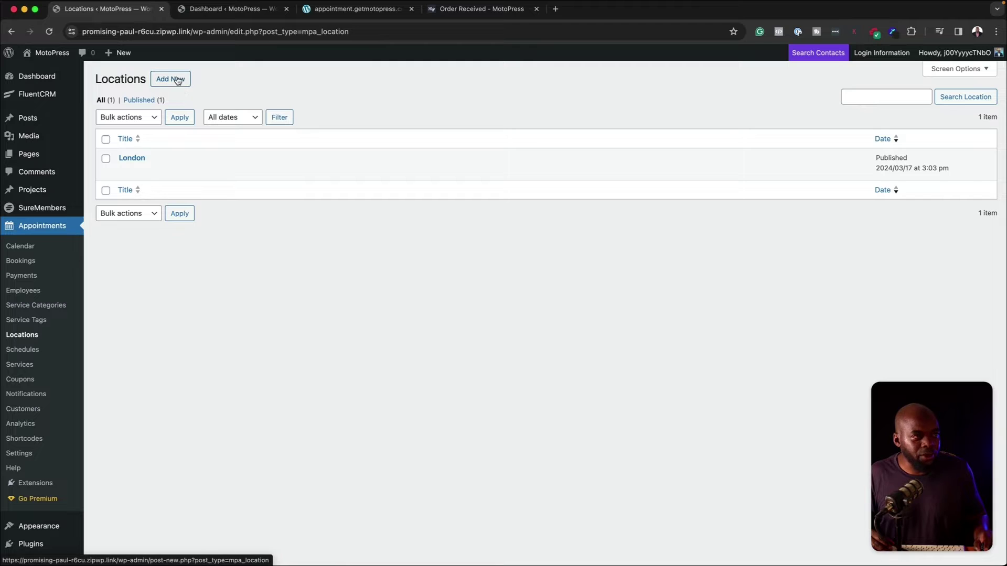
left_click(178, 80)
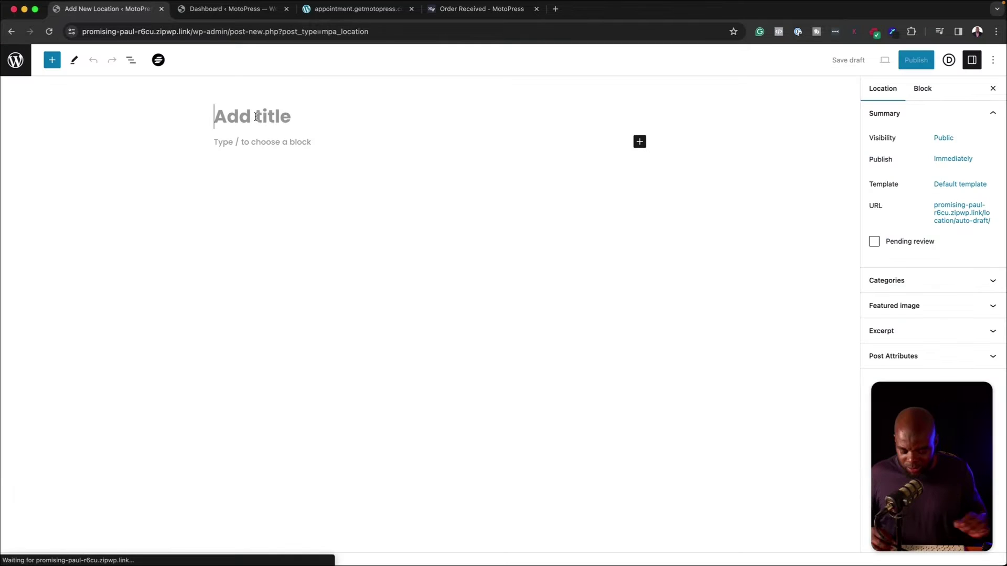
type("Birmingham")
left_click(921, 61)
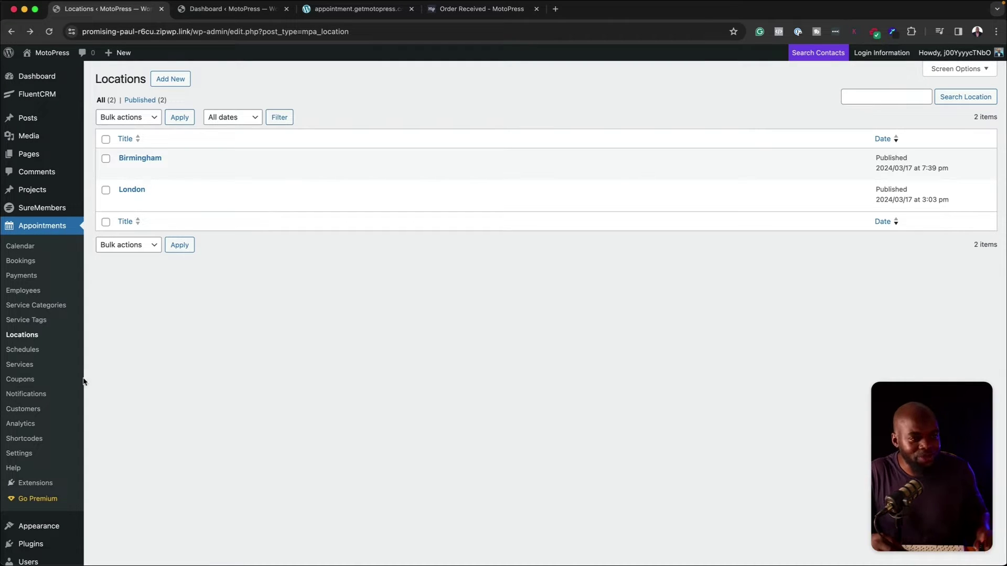
left_click(32, 349)
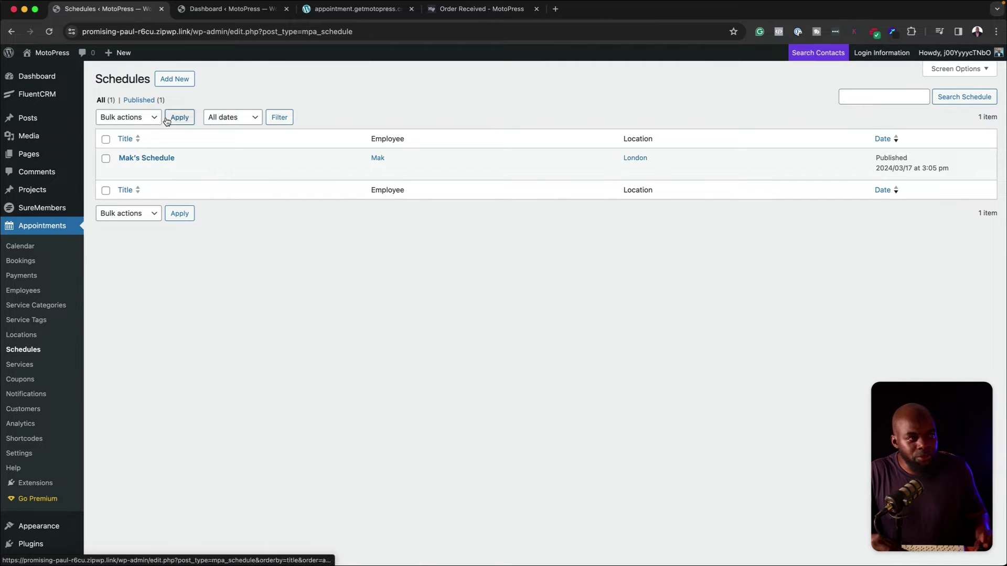
Start a new schedule named for the second employee, with Birmingham as main location
left_click(187, 82)
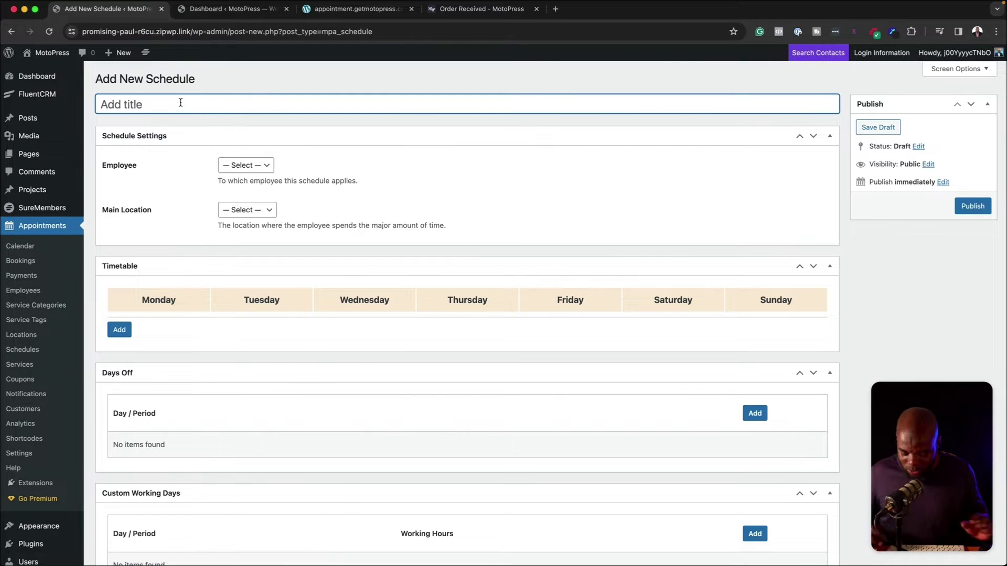
type("Steven's Schedule")
left_click(254, 166)
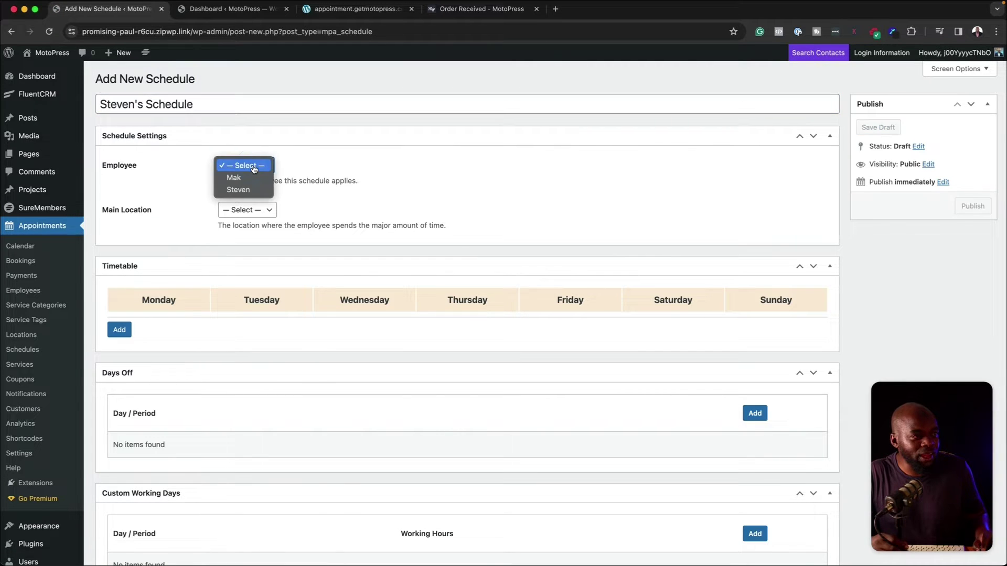
left_click(252, 190)
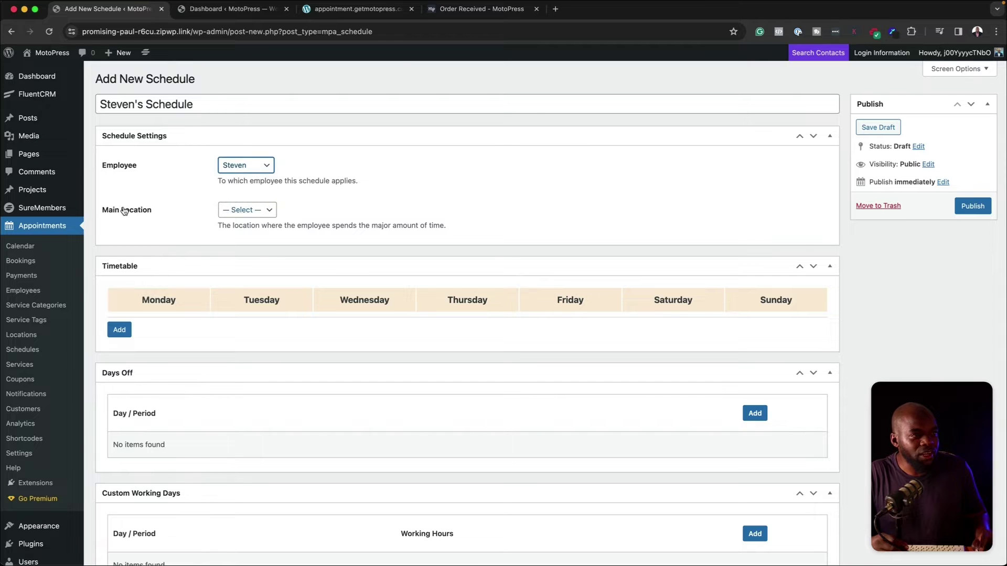
left_click(233, 210)
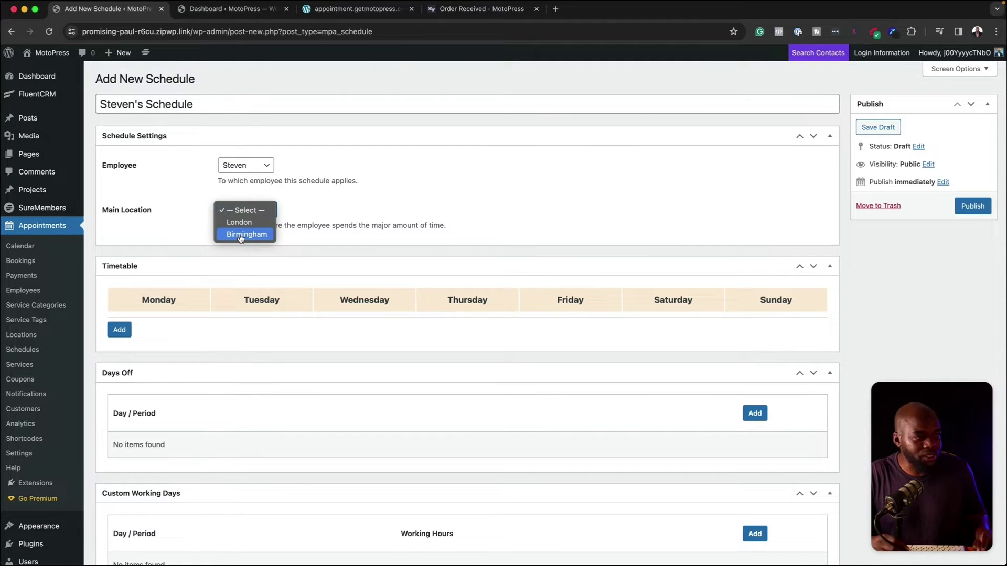
left_click(241, 234)
Add a days-off period from April 20 to April 21, 2024
scroll(211, 340, "down", 3)
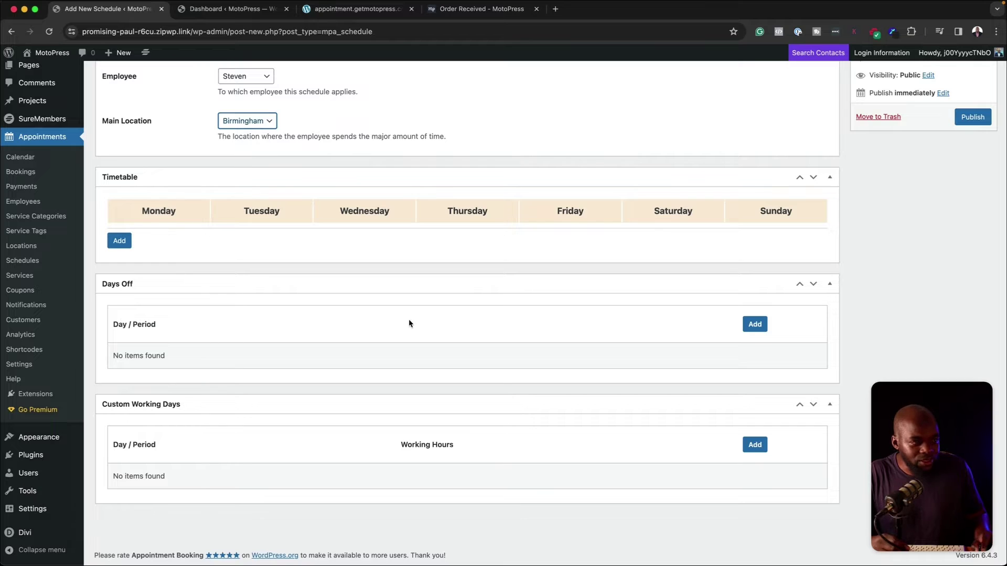
left_click(760, 324)
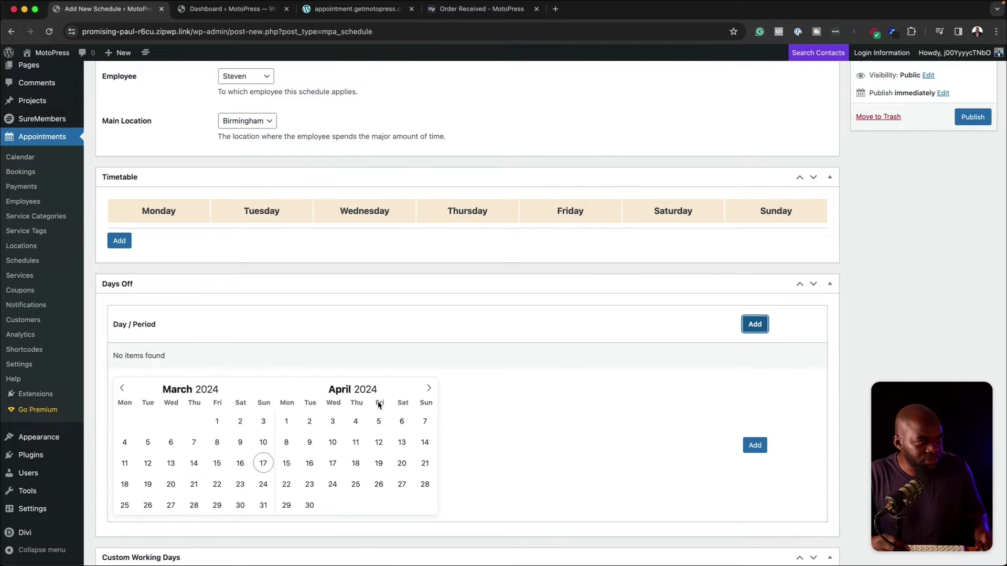
scroll(378, 404, "down", 4)
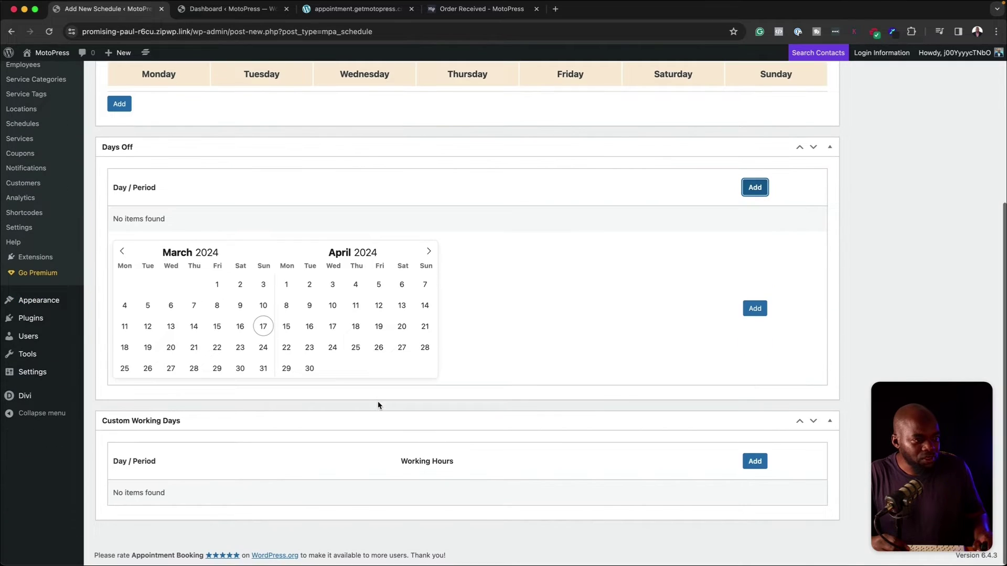
left_click(239, 327)
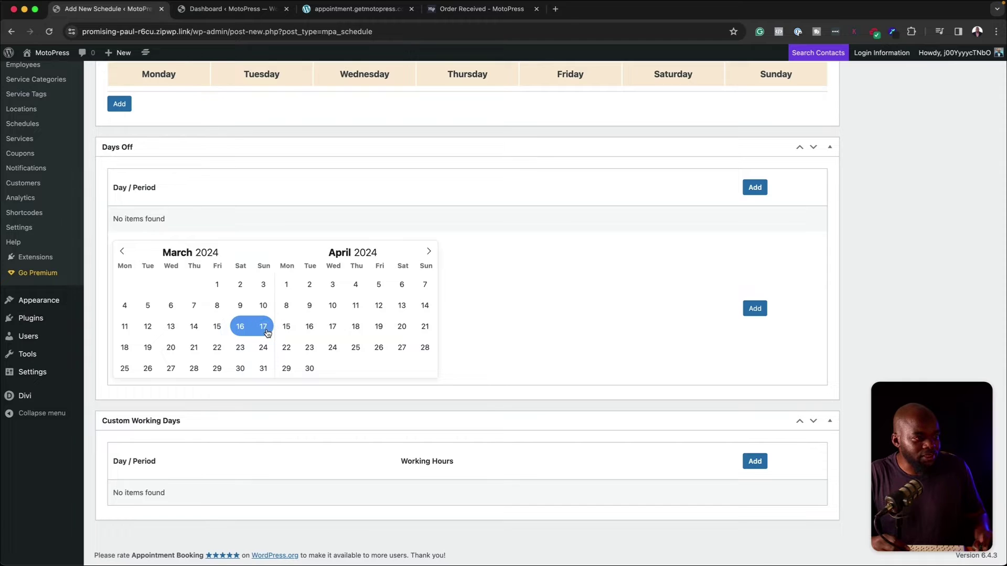
left_click(402, 326)
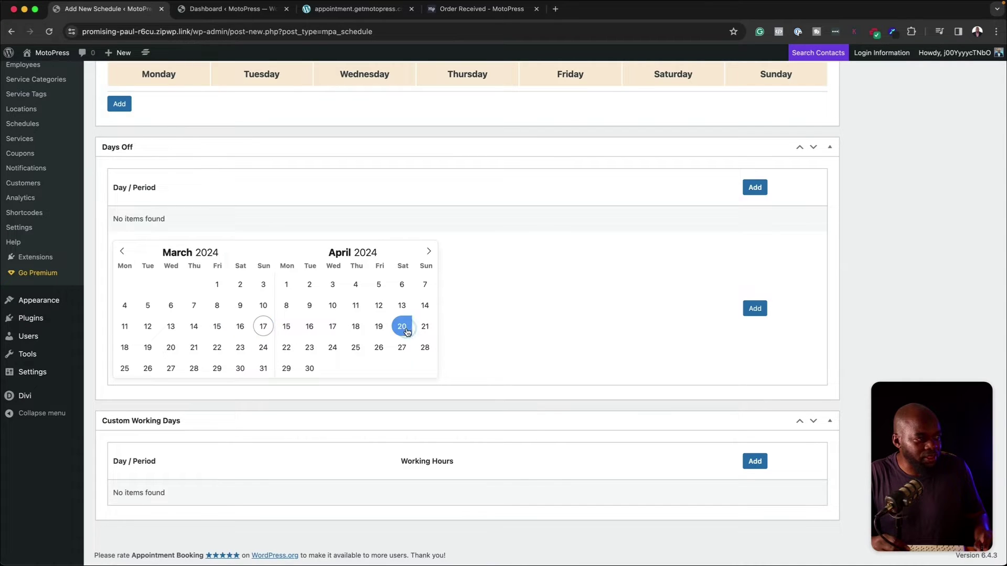
left_click(424, 328)
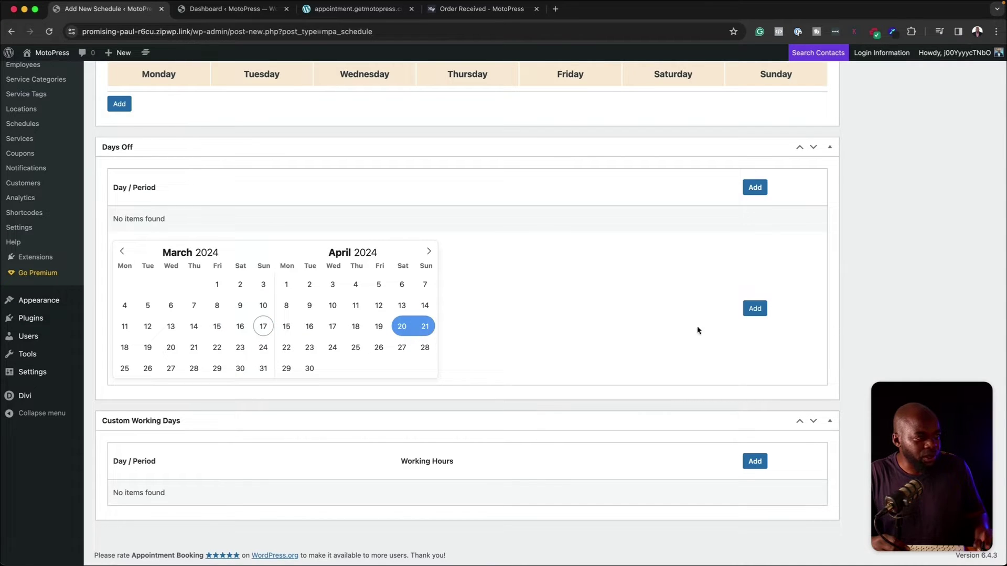
left_click(755, 324)
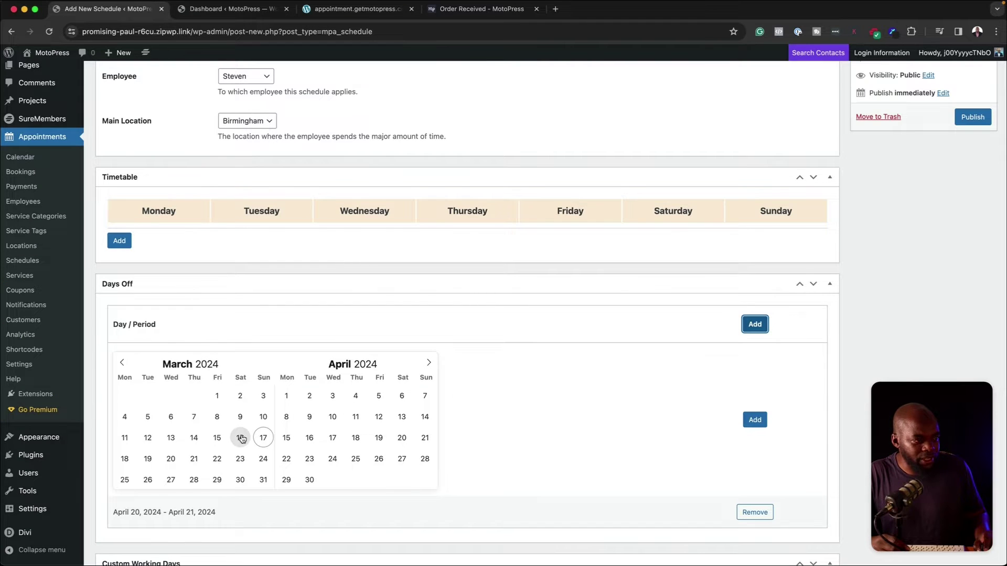
left_click(113, 269)
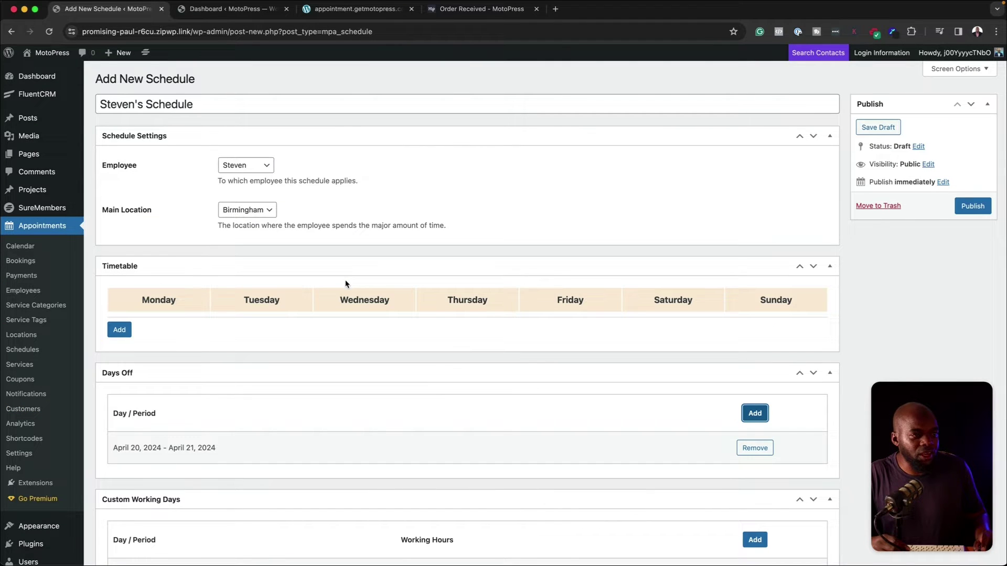
Add a Monday timetable slot of 5:00 pm–8:00 pm working hours at Birmingham
left_click(119, 330)
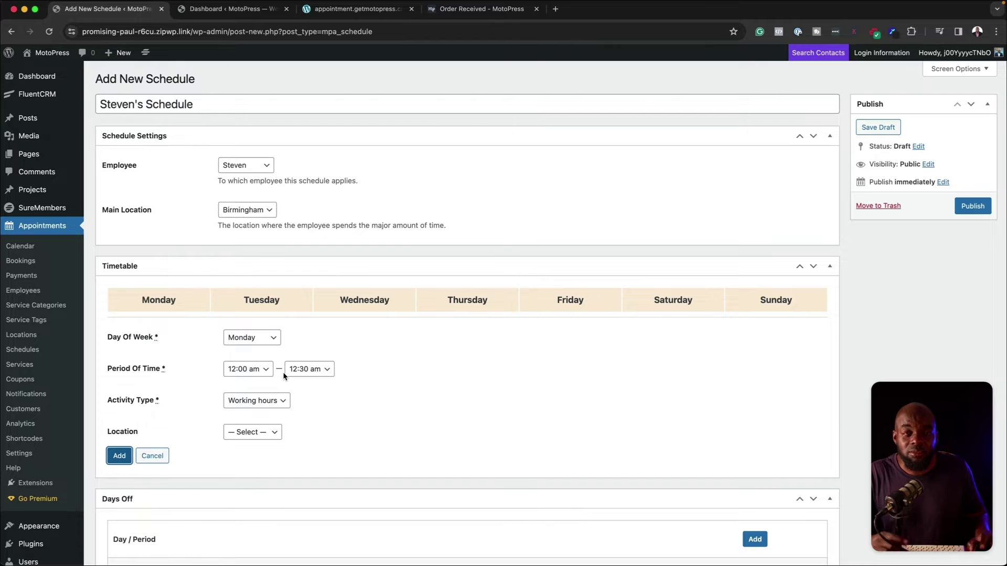
left_click(268, 370)
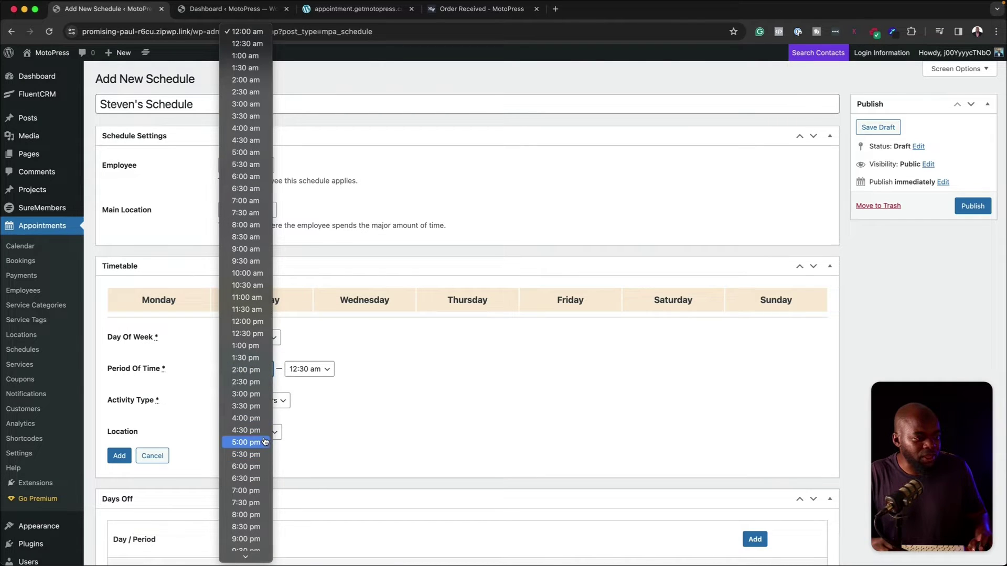
left_click(263, 443)
left_click(329, 371)
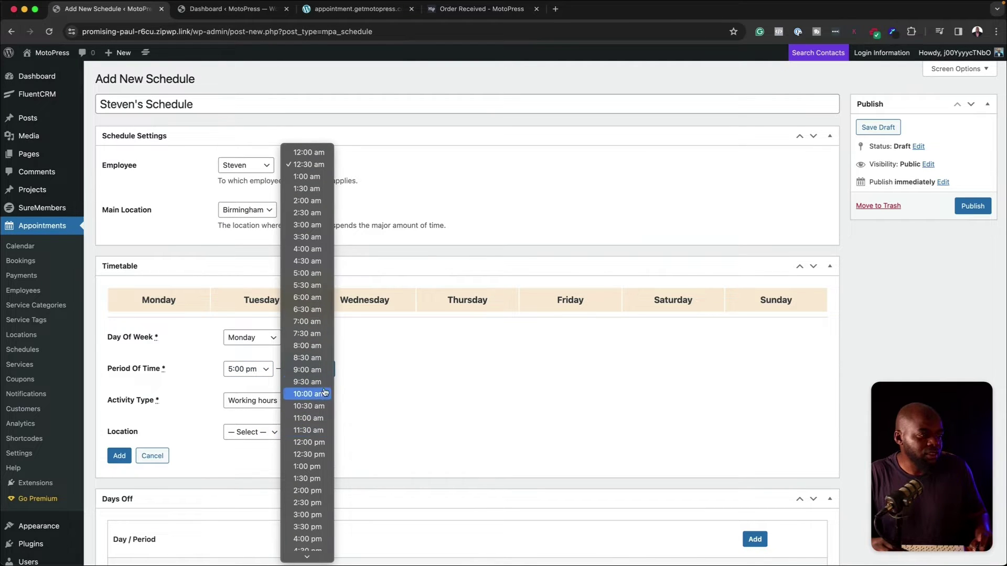
scroll(315, 472, "down", 3)
left_click(315, 472)
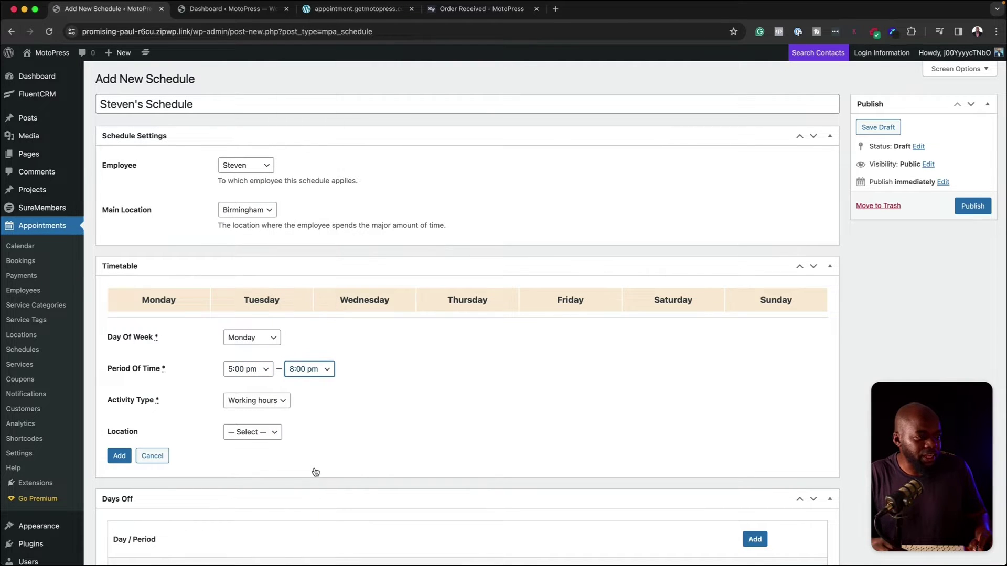
left_click(282, 403)
left_click(281, 402)
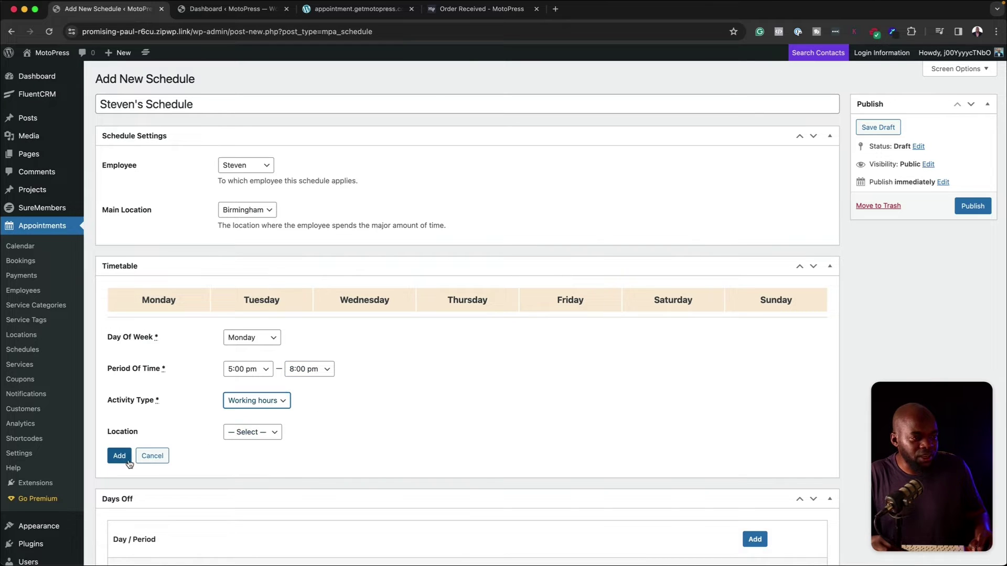
left_click(270, 433)
left_click(266, 458)
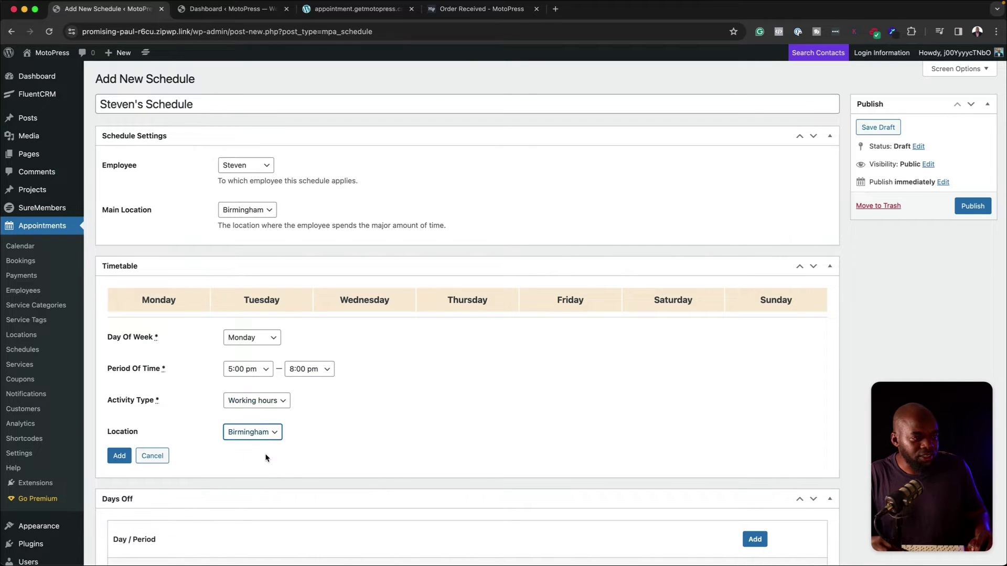
left_click(116, 456)
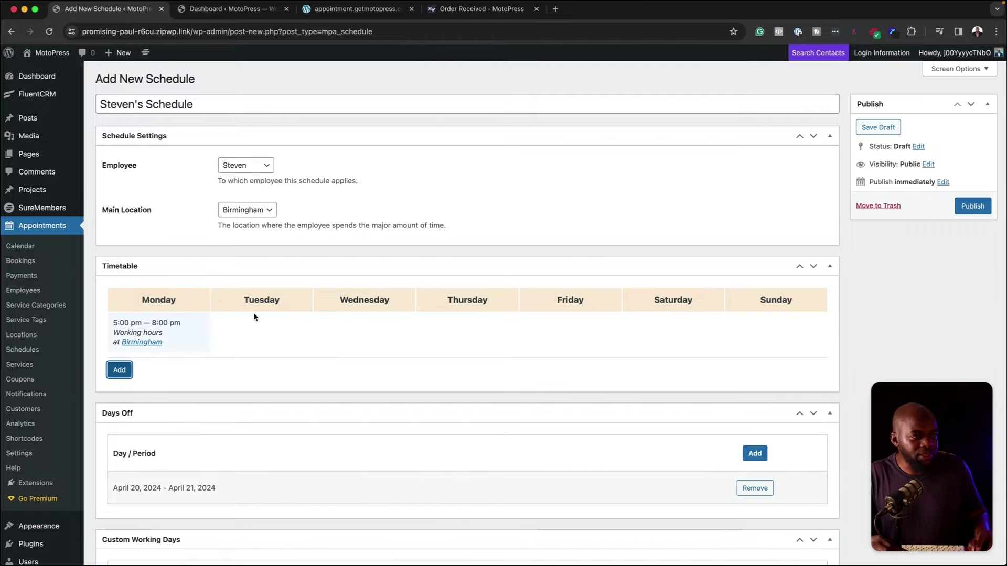
Add the same 5:00 pm–8:00 pm Birmingham working slot for Tuesday
left_click(111, 371)
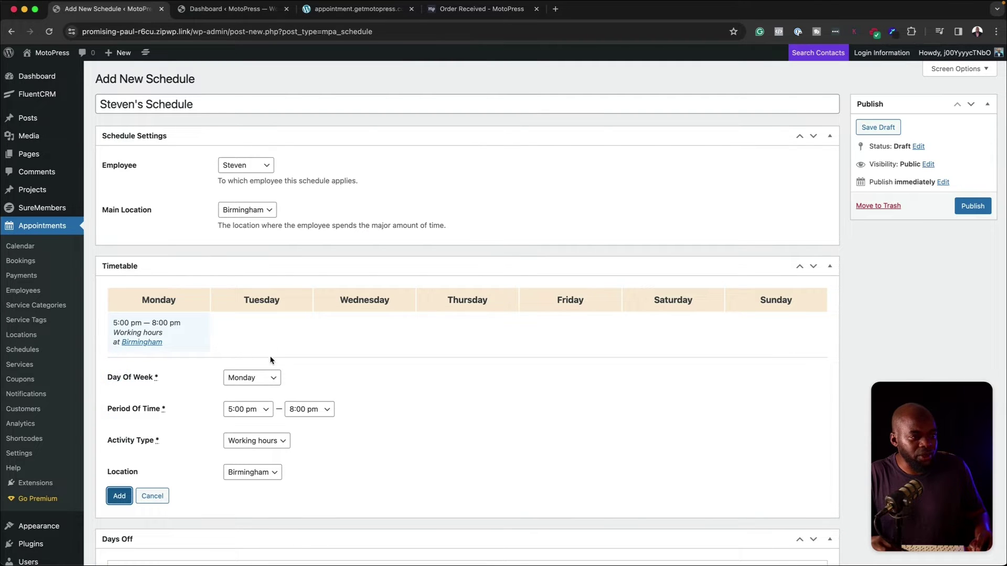
left_click(263, 384)
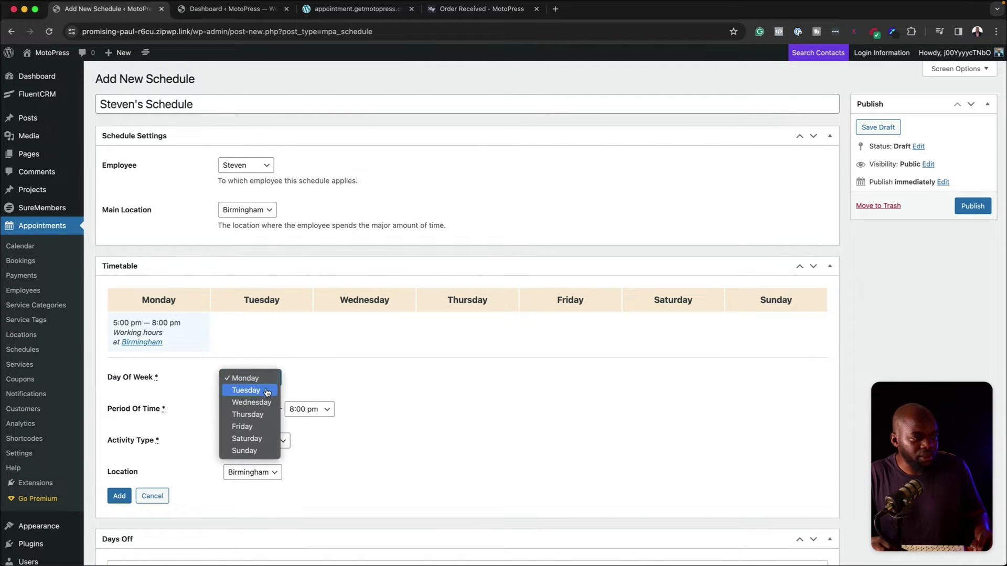
left_click(268, 391)
left_click(119, 496)
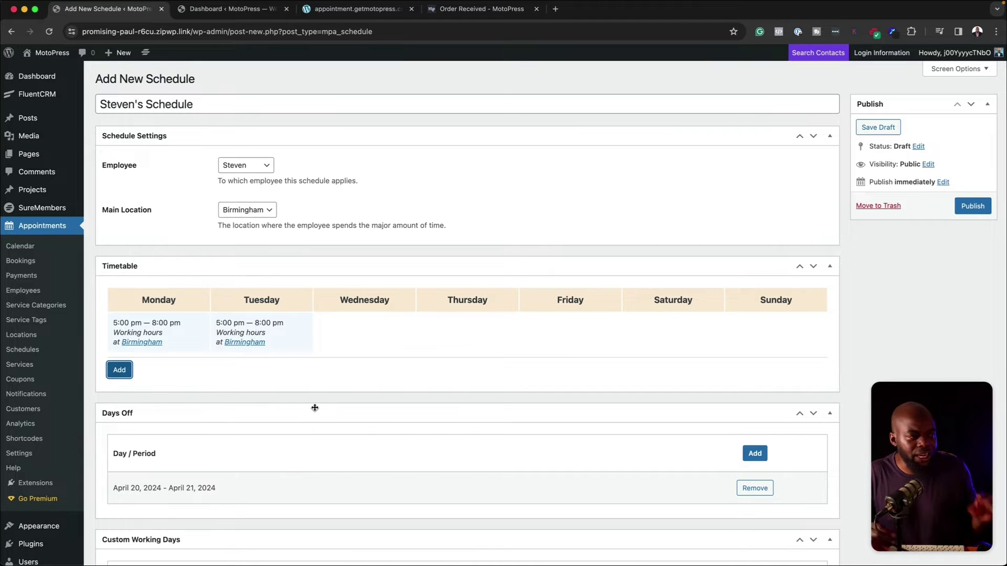
scroll(315, 408, "down", 3)
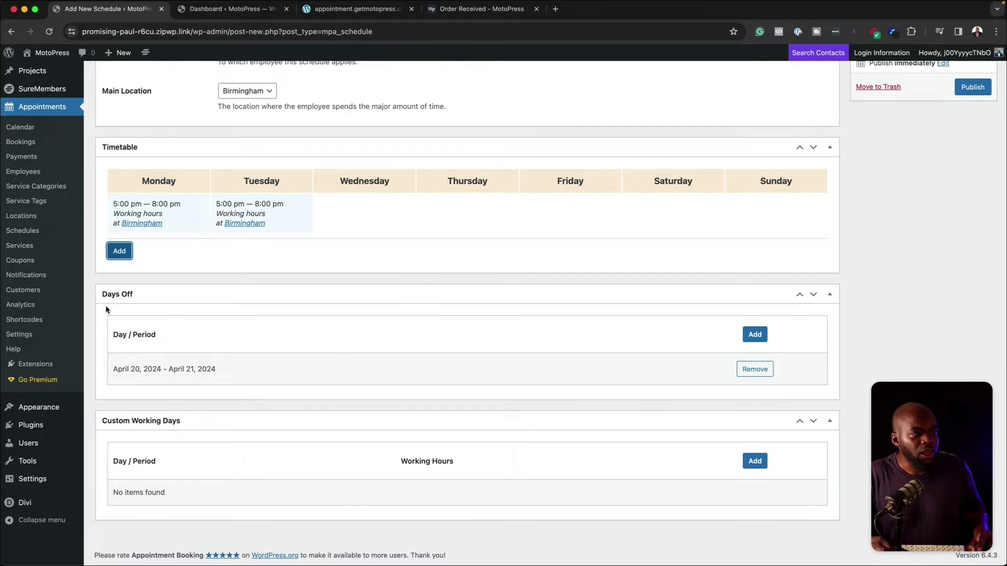
scroll(346, 391, "up", 3)
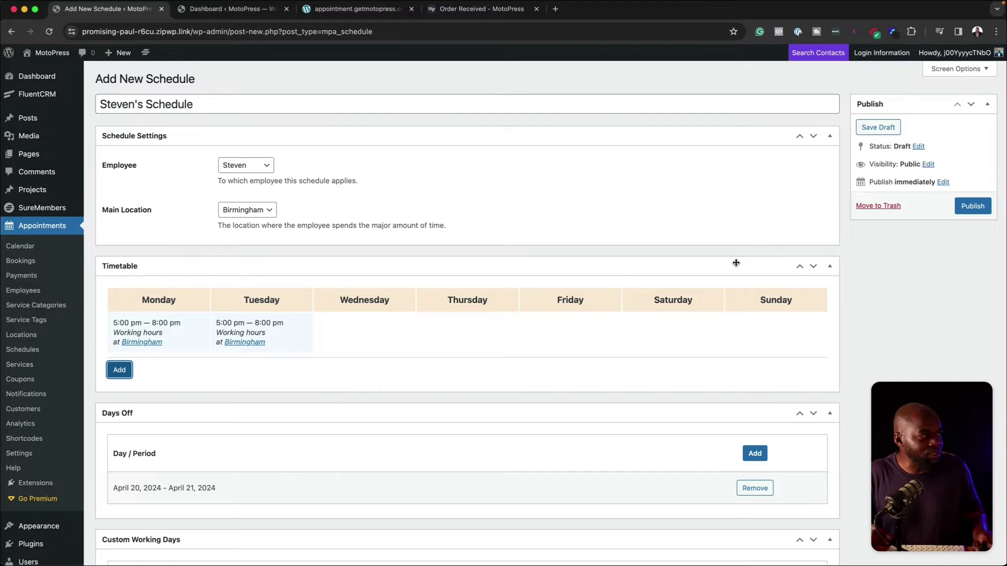
Publish the employee's new schedule
left_click(984, 210)
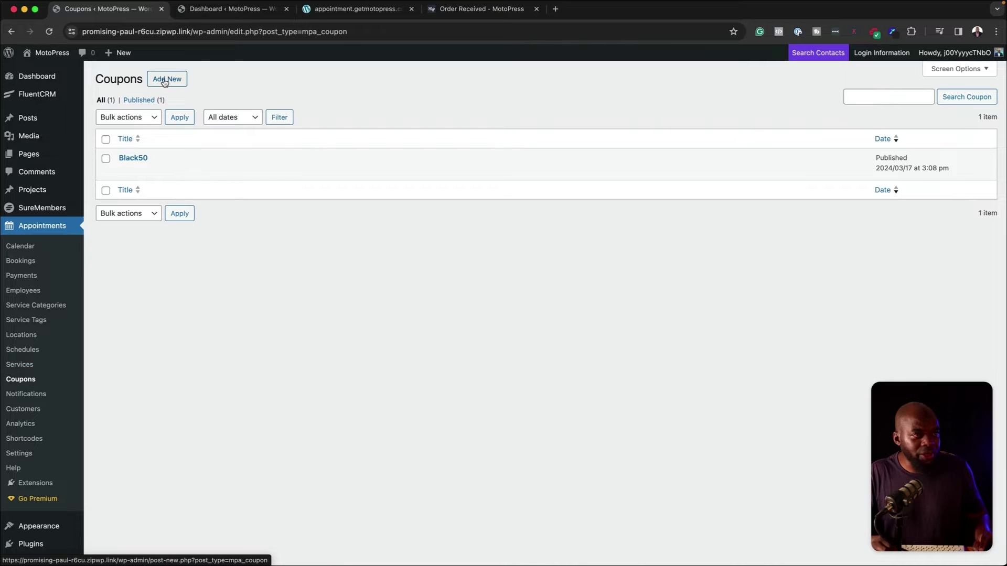
Start a new coupon titled Summer50 with the description 'Summer sale...'
left_click(164, 81)
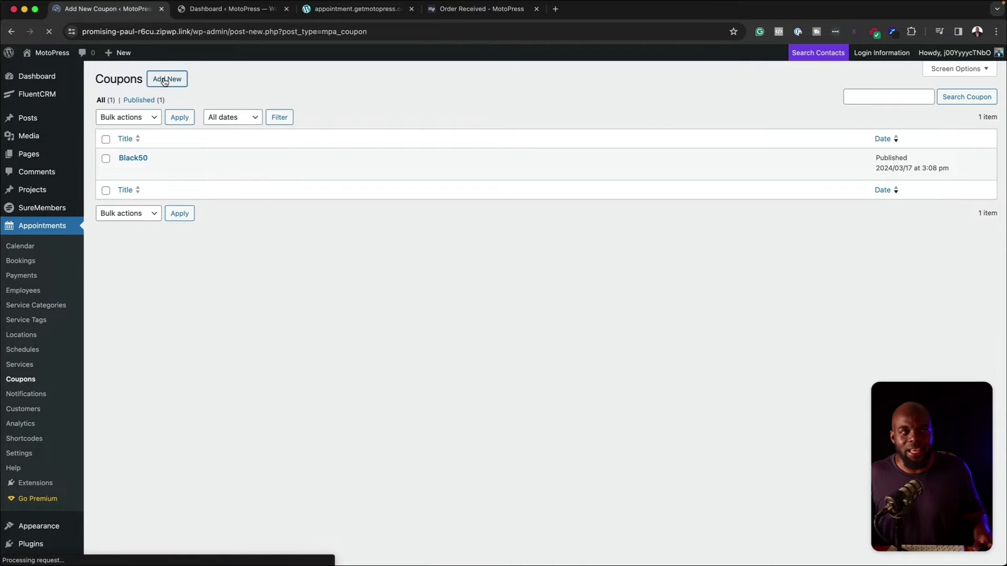
type("Summer50")
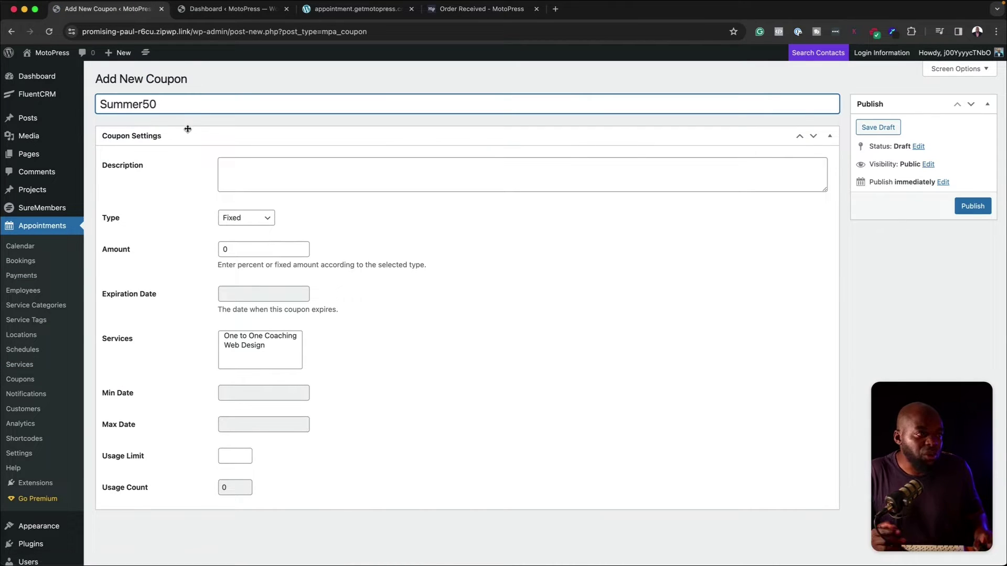
left_click(238, 174)
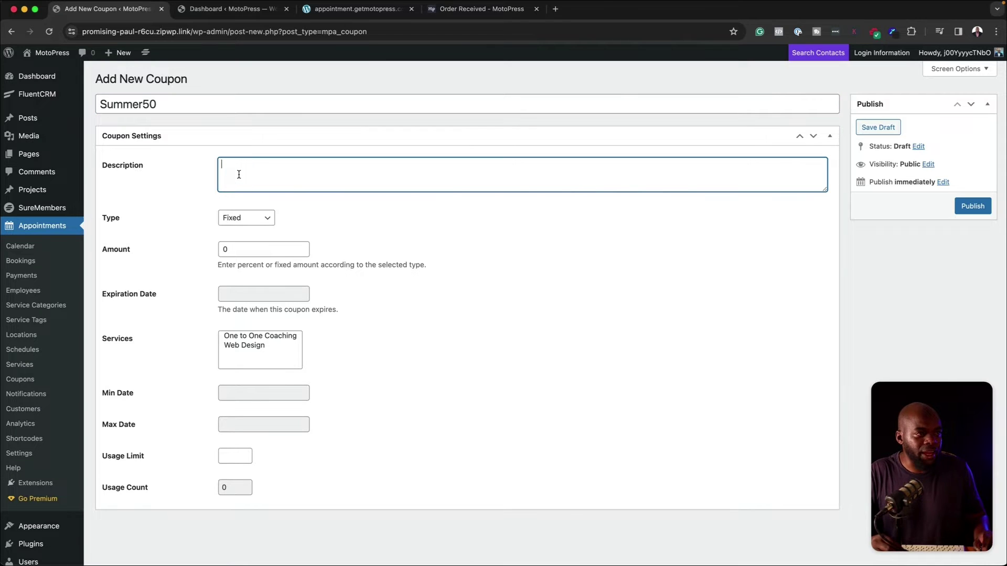
type("Summer")
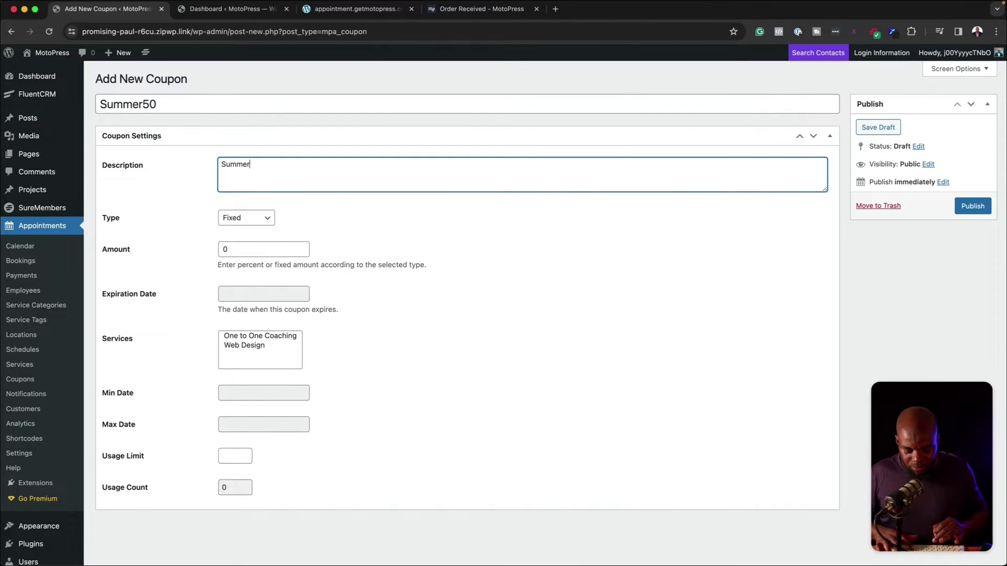
type(" sal")
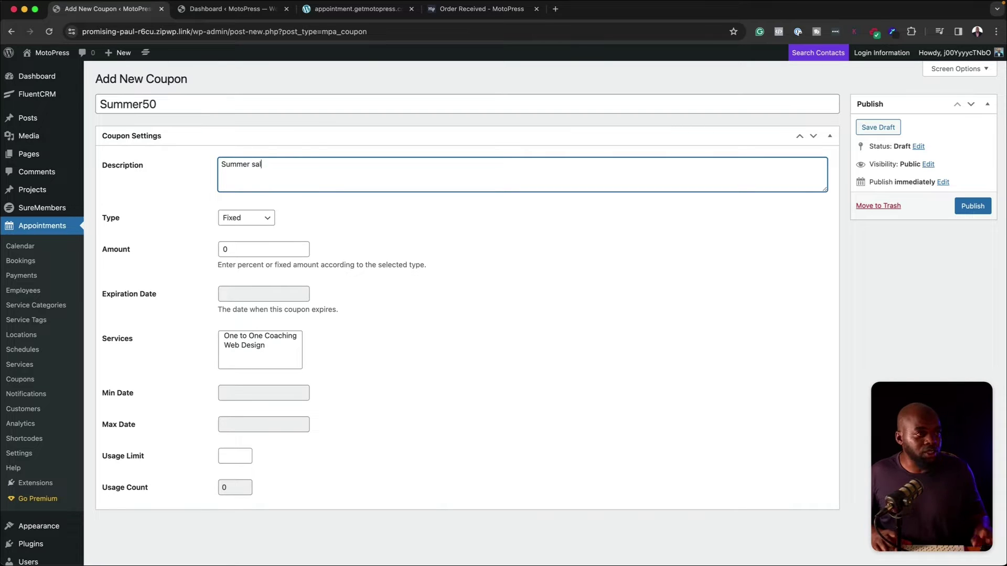
type("e...")
Make the coupon a Percentage discount with amount 50
left_click(265, 220)
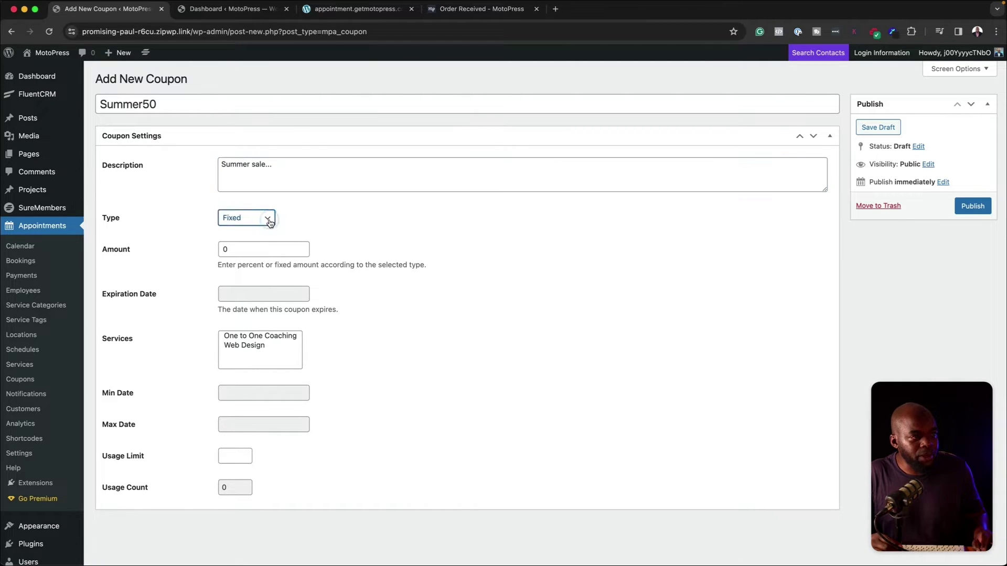
left_click(242, 229)
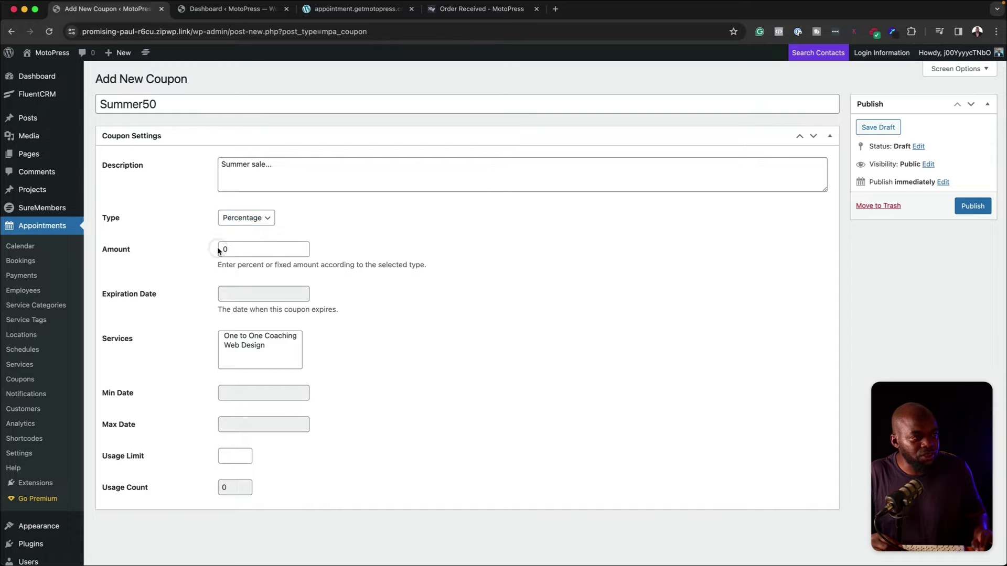
left_click(230, 248)
type("50")
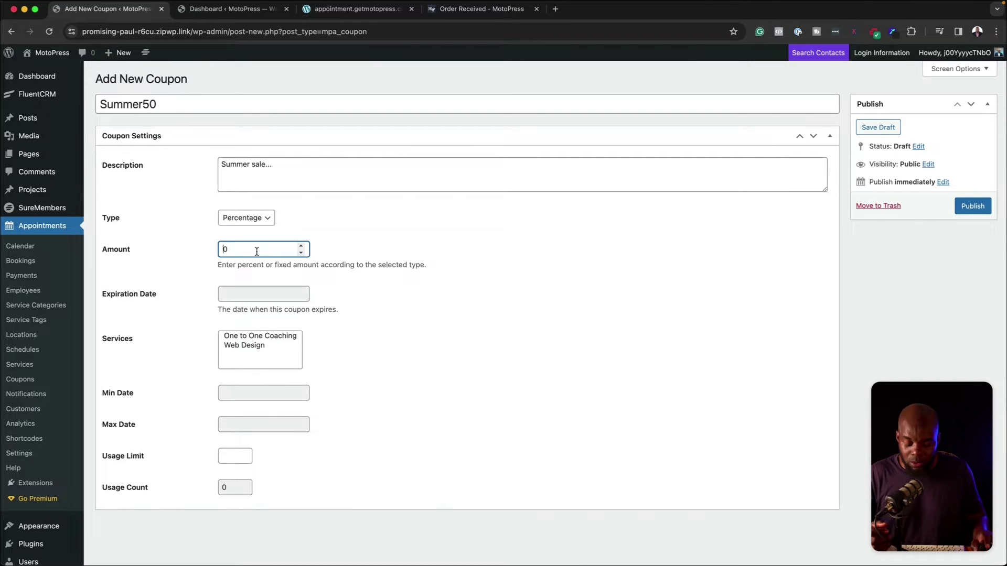
left_click(247, 218)
left_click(300, 228)
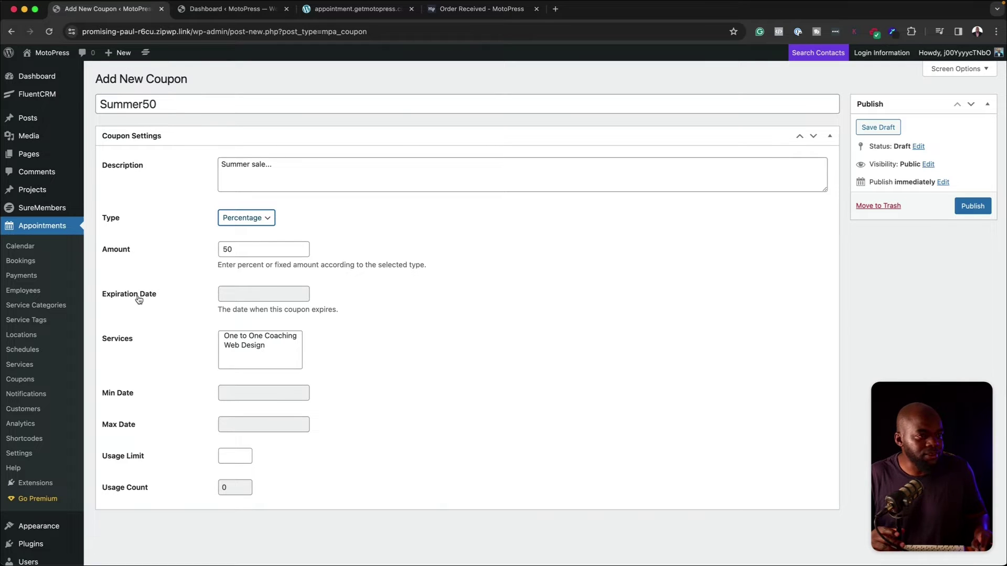
Set expiry to April 30, 2024 and apply it to One to One Coaching and Web Design
left_click(251, 294)
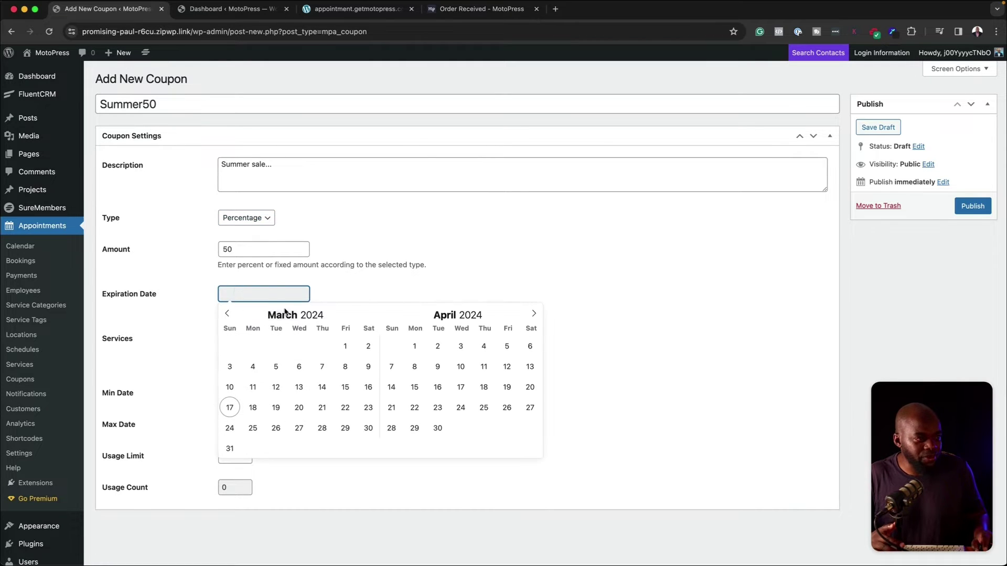
left_click(438, 429)
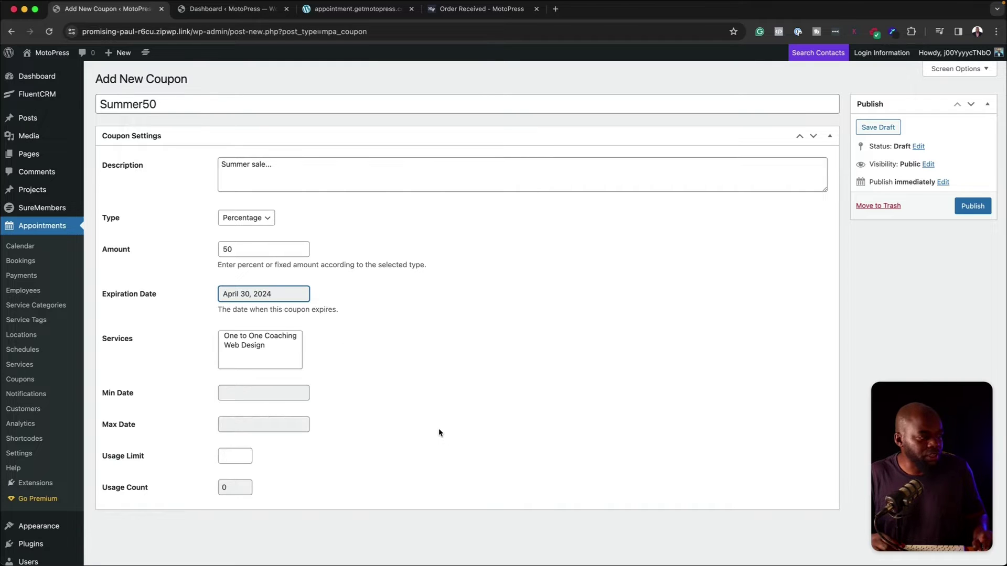
left_click(272, 339)
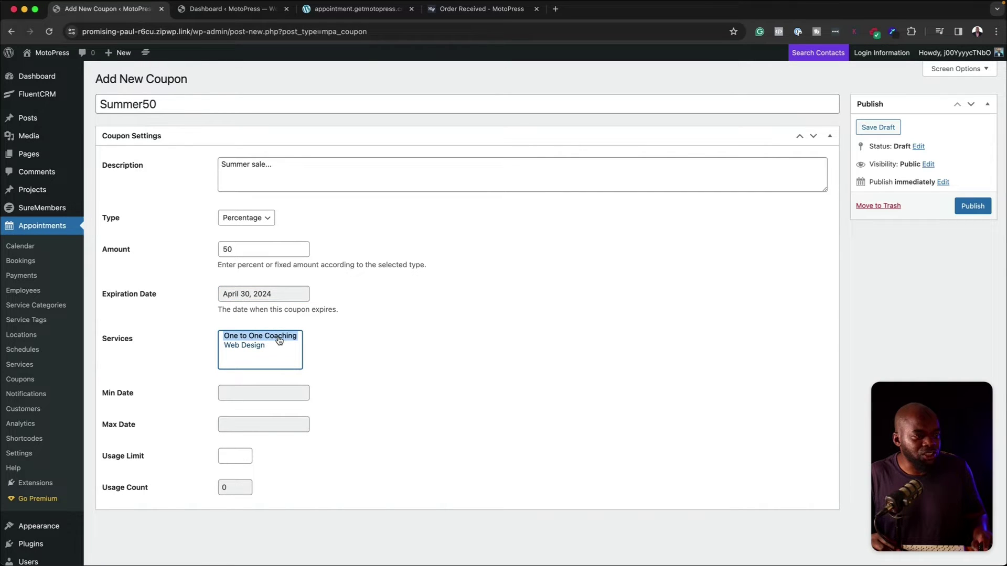
left_click(260, 348)
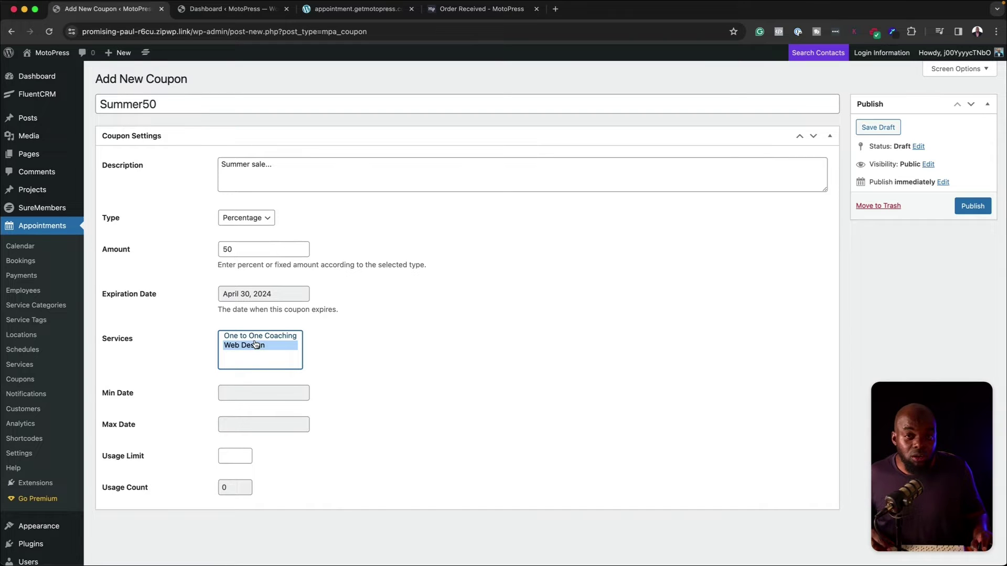
left_click(257, 338, "super")
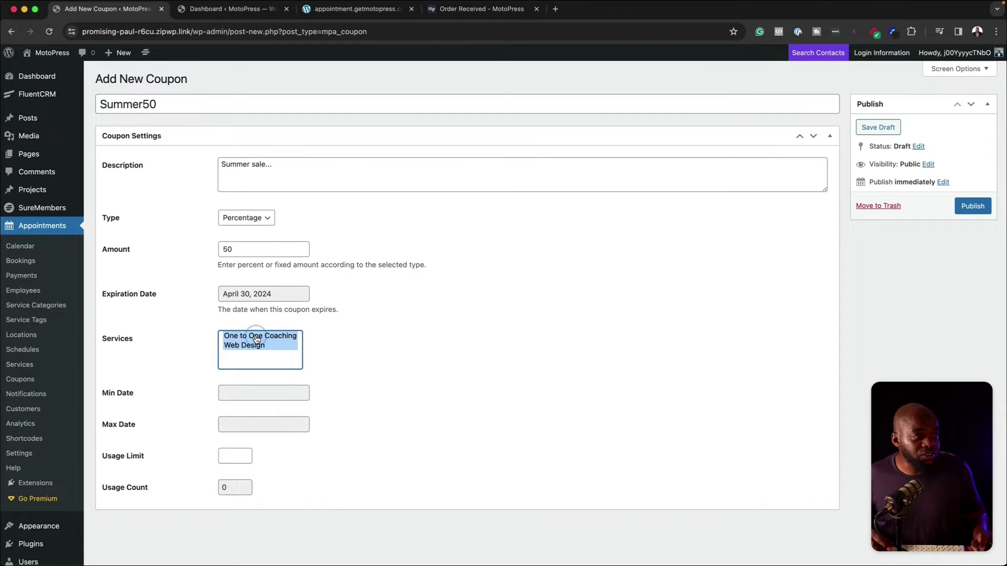
Set the coupon's minimum date to March 17, 2024 and review the remaining fields
left_click(260, 391)
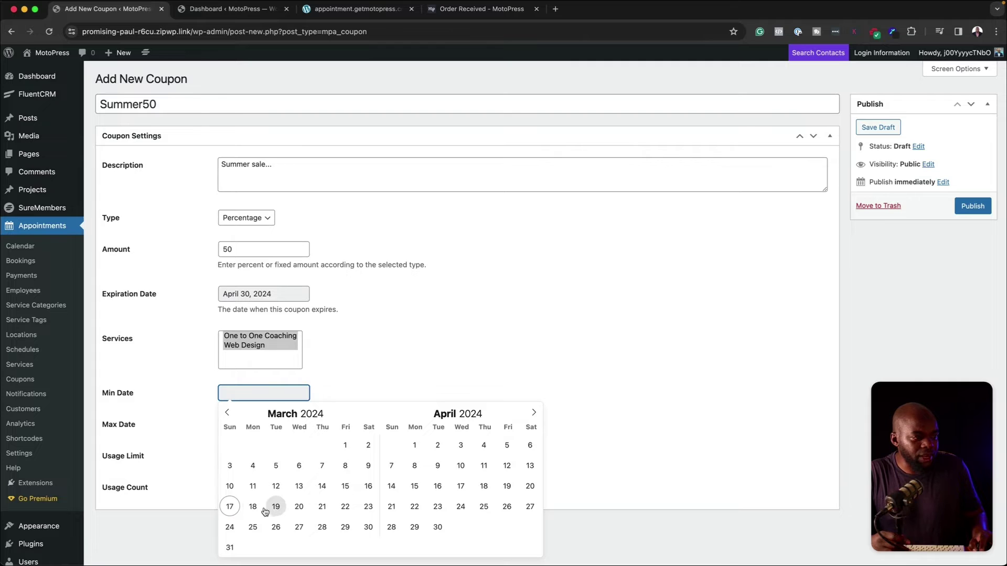
left_click(231, 507)
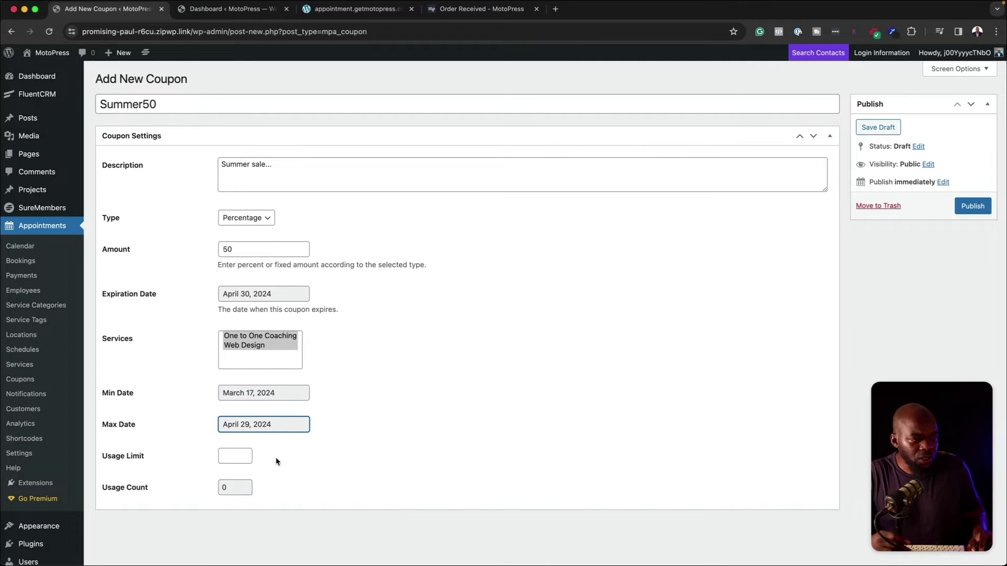
left_click(229, 456)
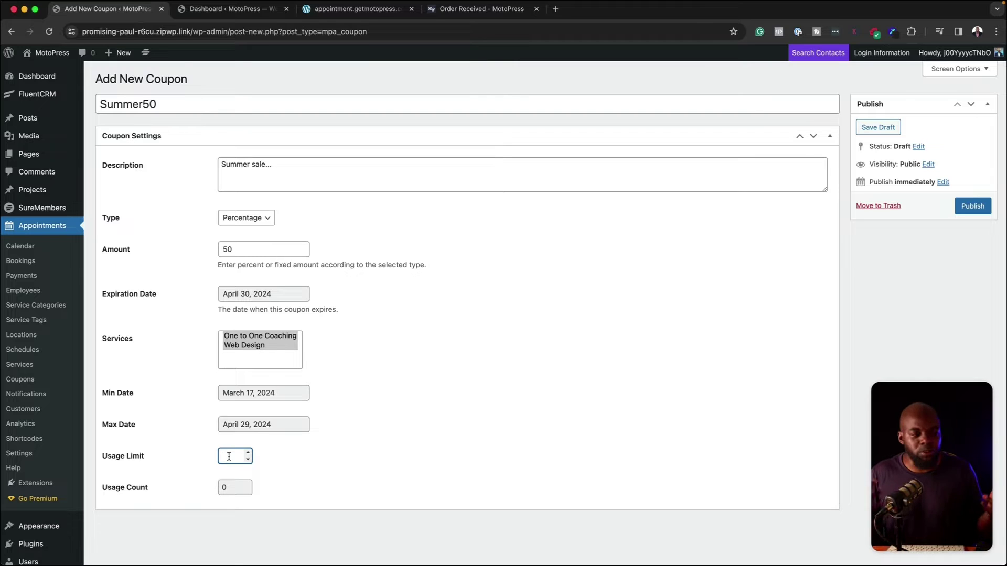
scroll(218, 454, "down", 1)
scroll(216, 454, "down", 3)
scroll(215, 449, "up", 4)
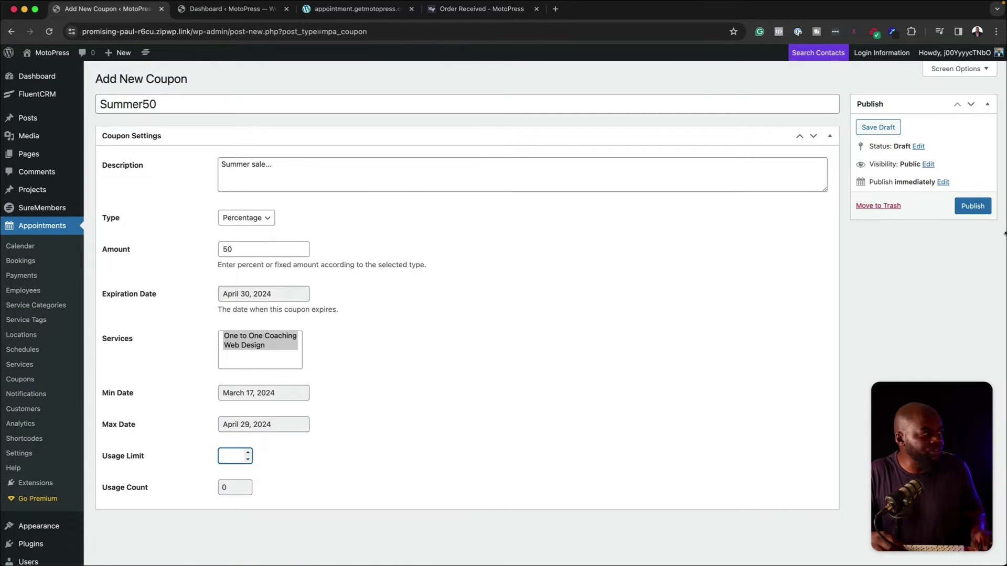
Publish the Summer50 coupon and start a new Appointment Form shortcode
left_click(973, 207)
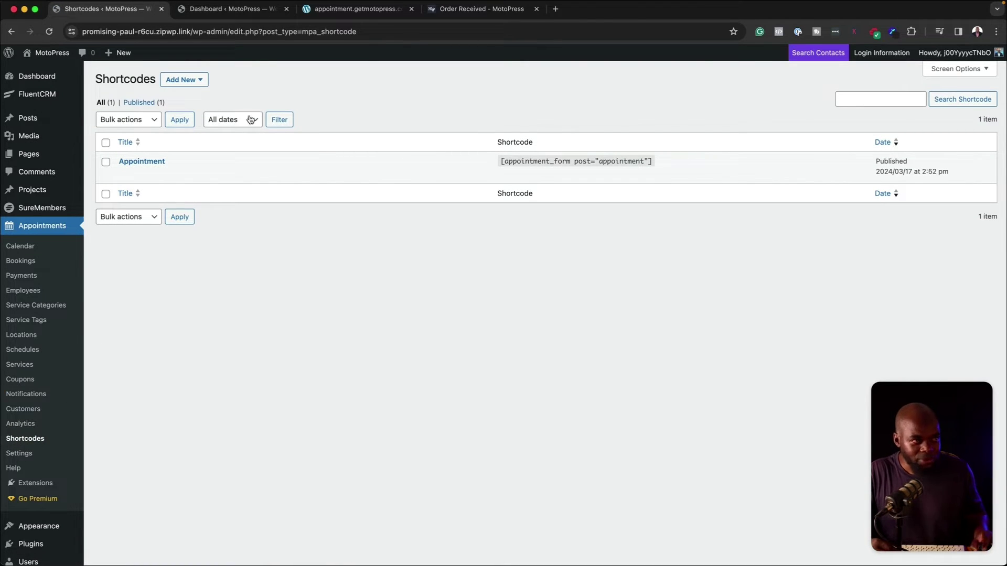
left_click(200, 81)
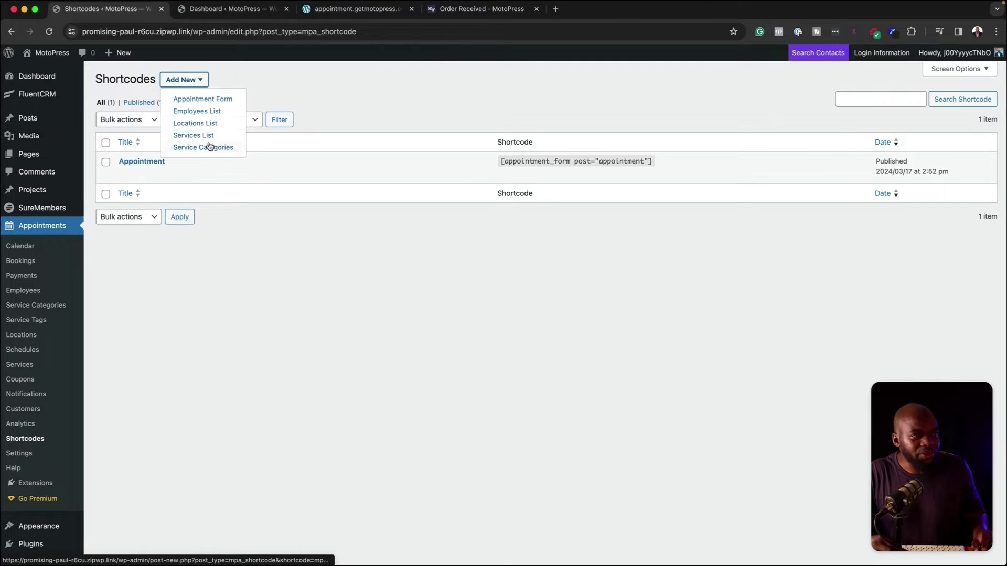
left_click(203, 100)
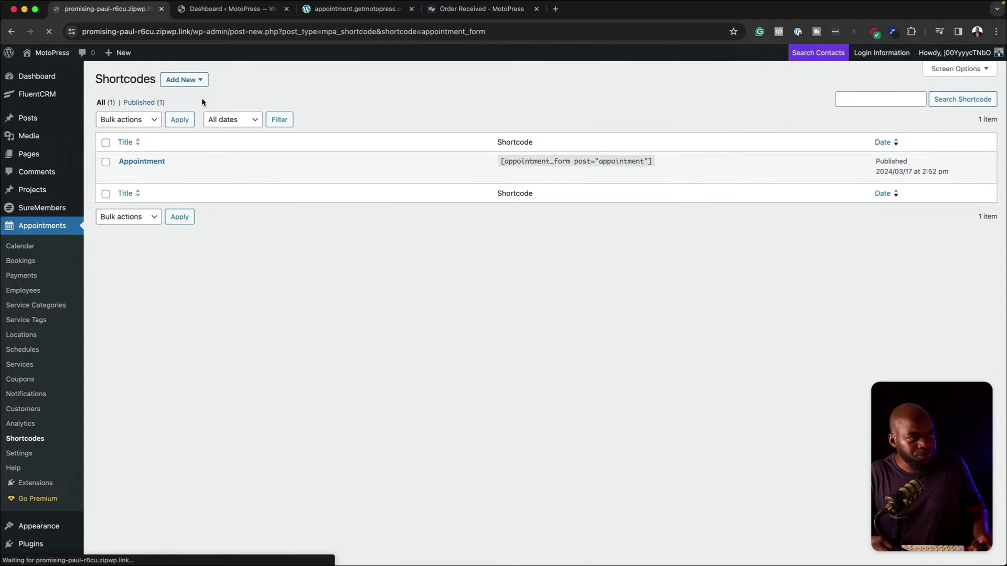
Title both the shortcode and its form 'Web Design'
type("Web Design")
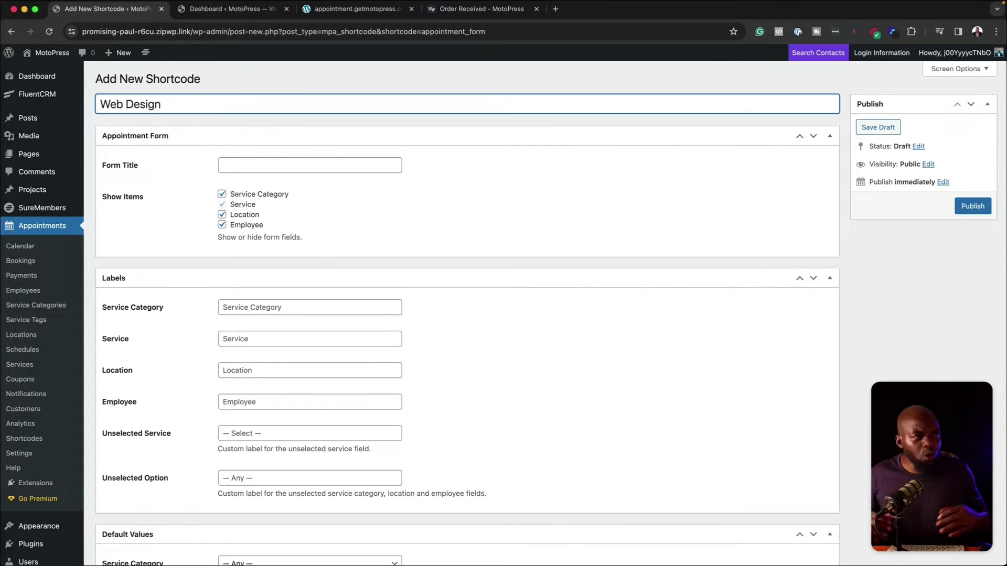
triple_click(198, 101)
key("ctrl+c")
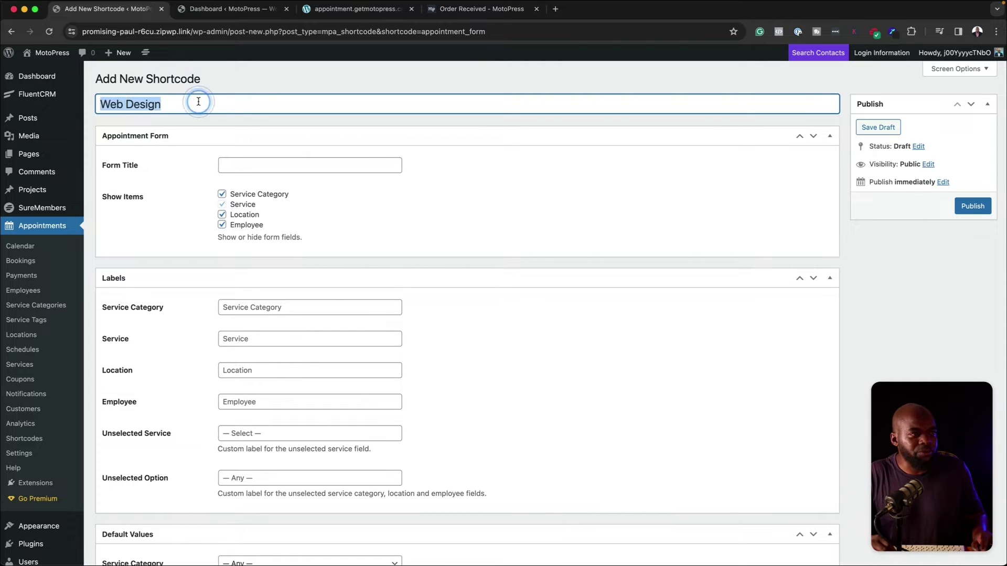
left_click(219, 164)
key("ctrl+v")
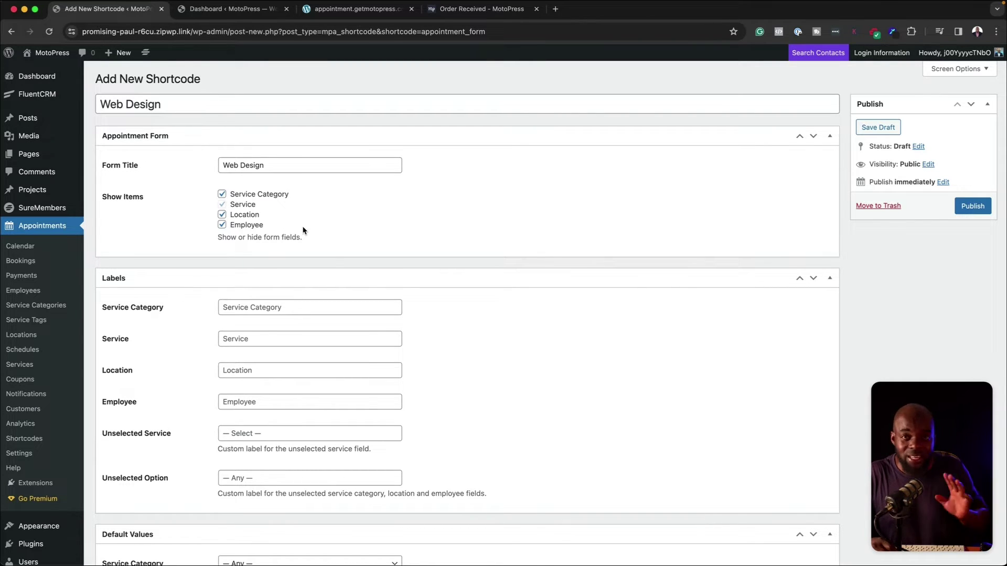
Label Service Category and Service 'Web Design' and the Location field 'Birmingham'
scroll(183, 335, "down", 2)
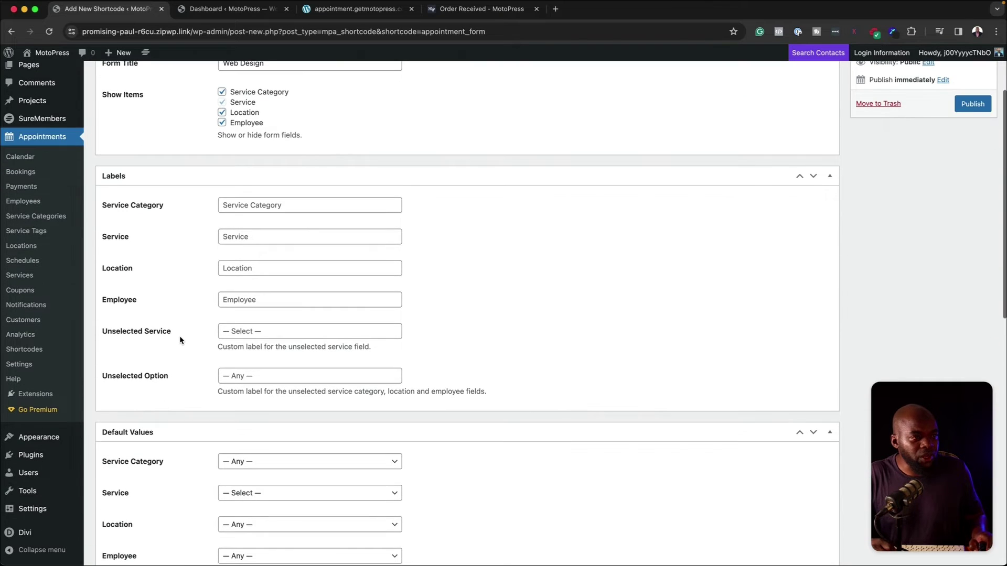
left_click(249, 205)
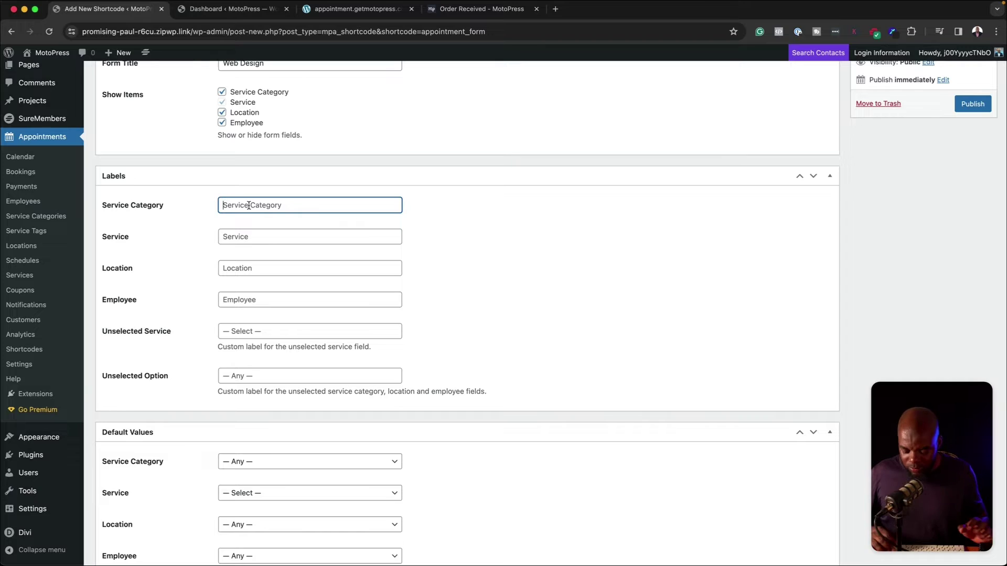
key("super+v")
left_click(246, 237)
type("Web Desig")
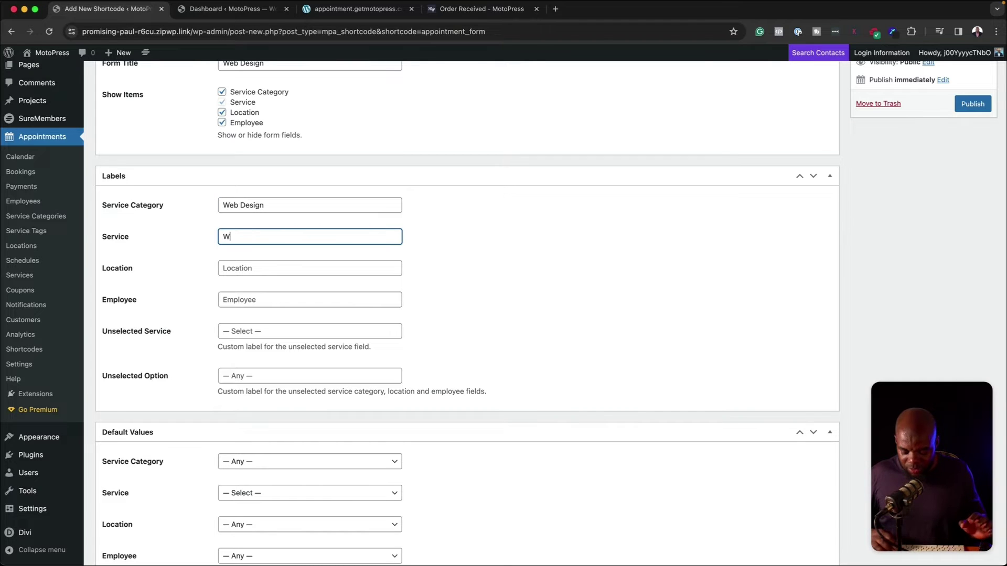
type("n")
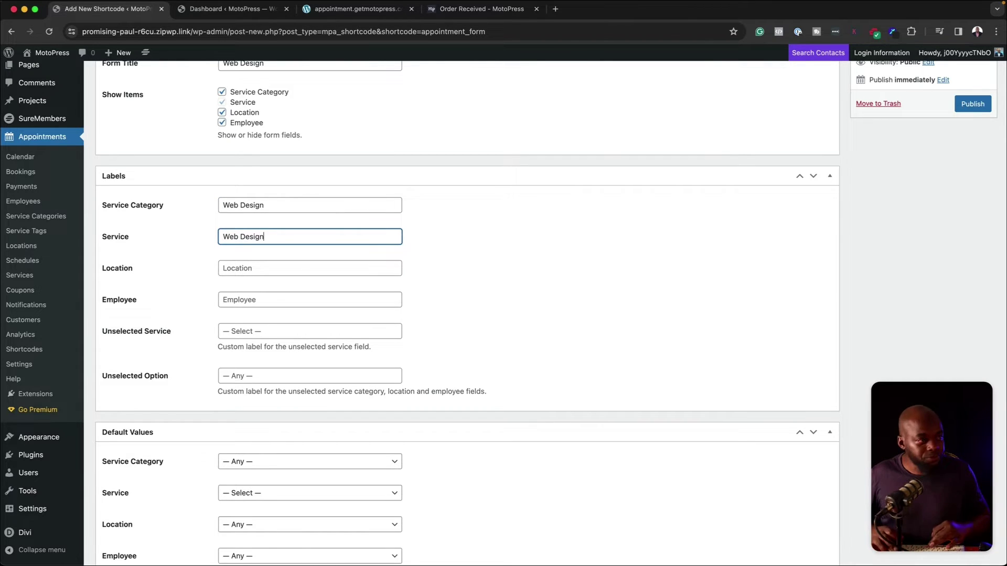
key("Tab")
type("Birmingham")
Set the default category to Web and the default service to Web Design
scroll(517, 254, "down", 5)
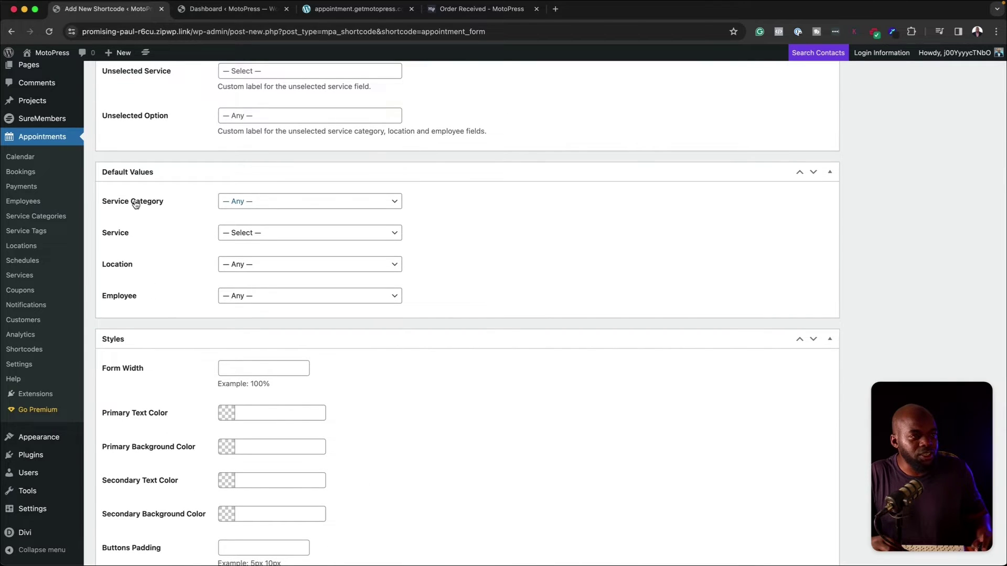
left_click(235, 204)
left_click(265, 226)
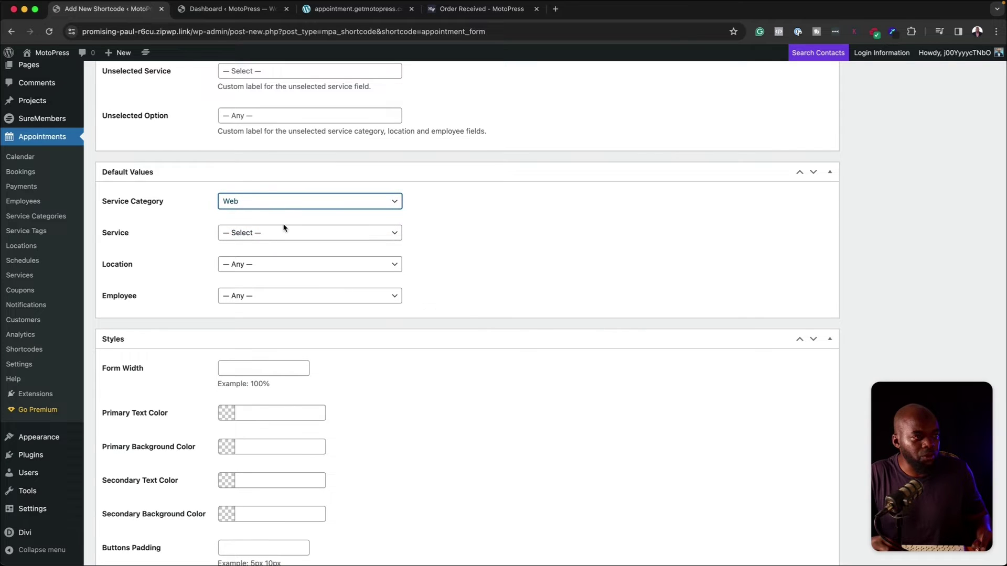
left_click(259, 234)
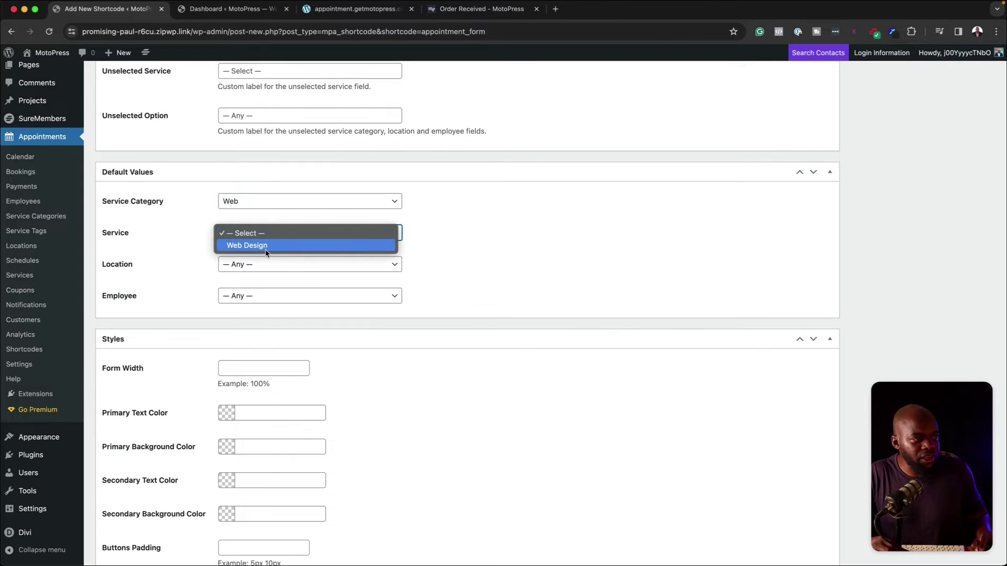
left_click(265, 254)
scroll(140, 268, "down", 5)
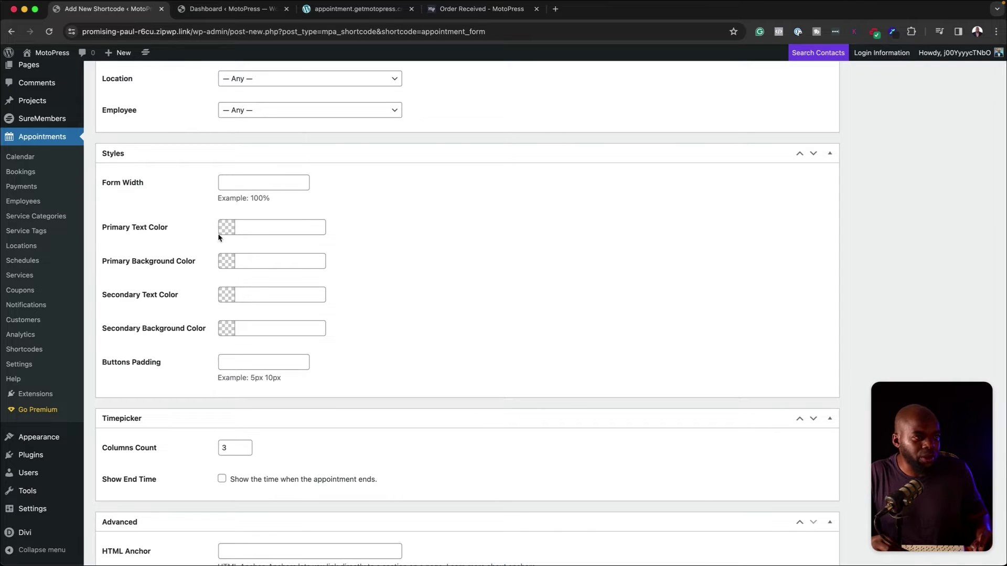
Set primary text colour #565353 and primary background colour #ecebeb
left_click(254, 227)
left_click(243, 297)
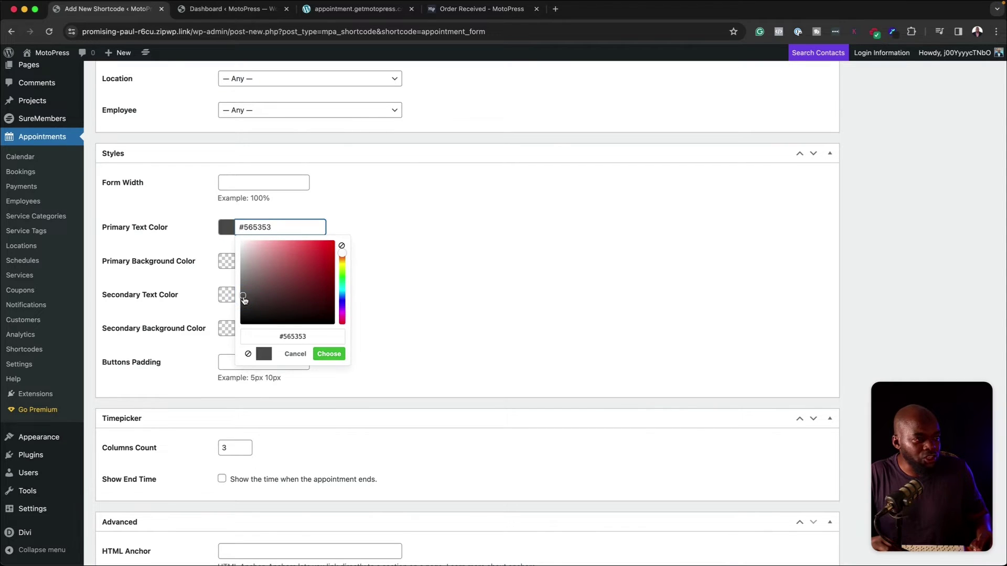
left_click(456, 240)
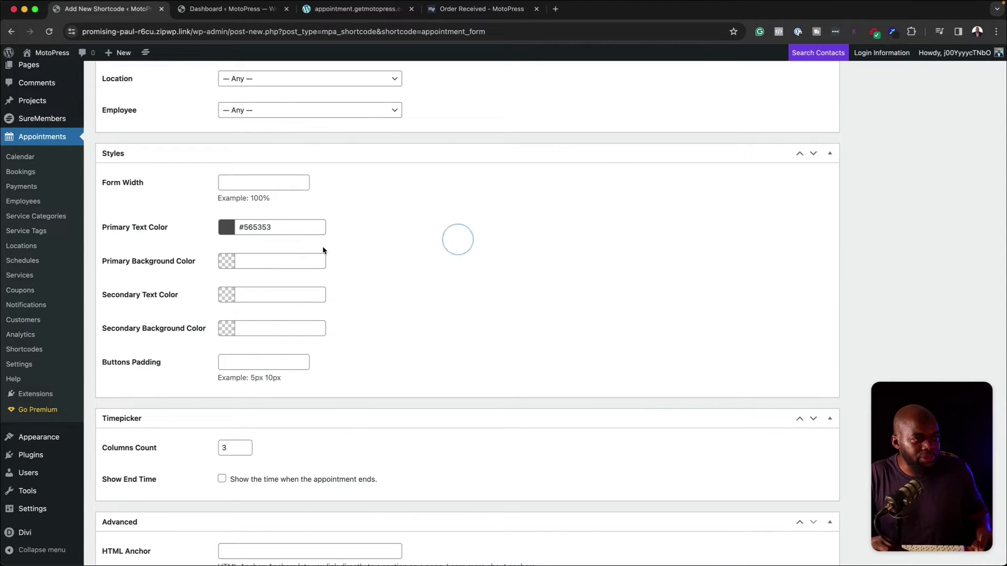
left_click(275, 262)
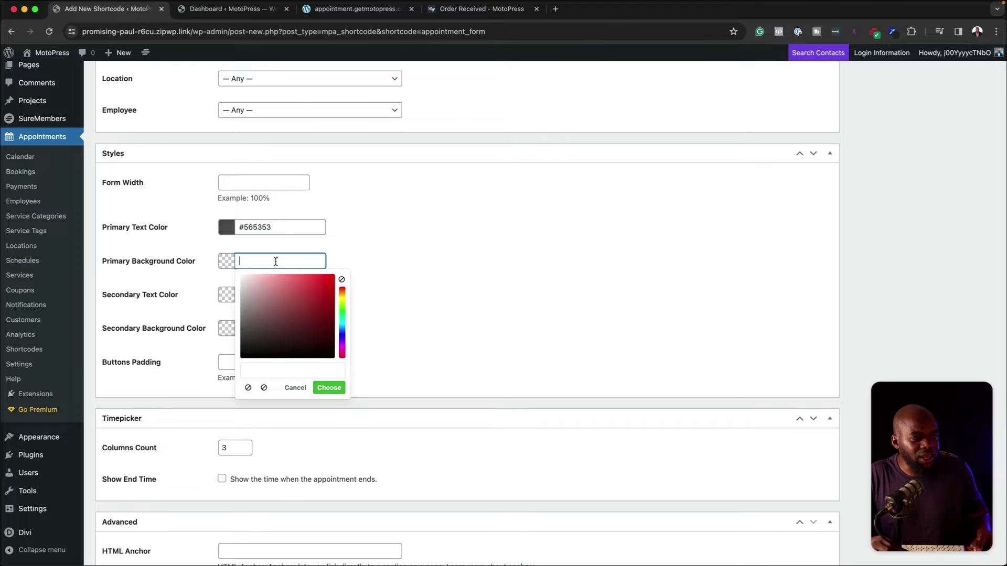
left_click(244, 284)
left_click(242, 283)
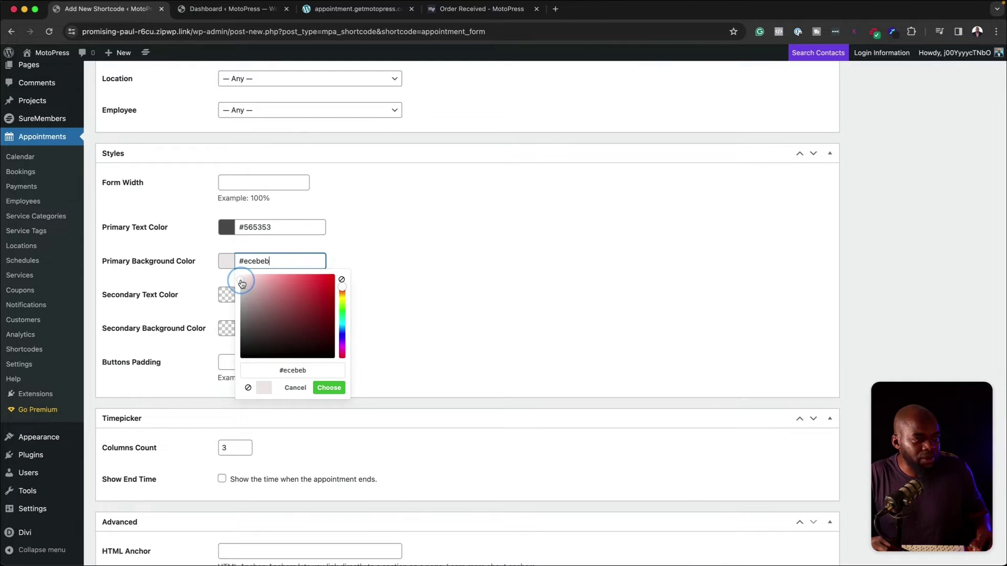
Set the secondary text colour to #4c4dd3
left_click(227, 295)
left_click(274, 326)
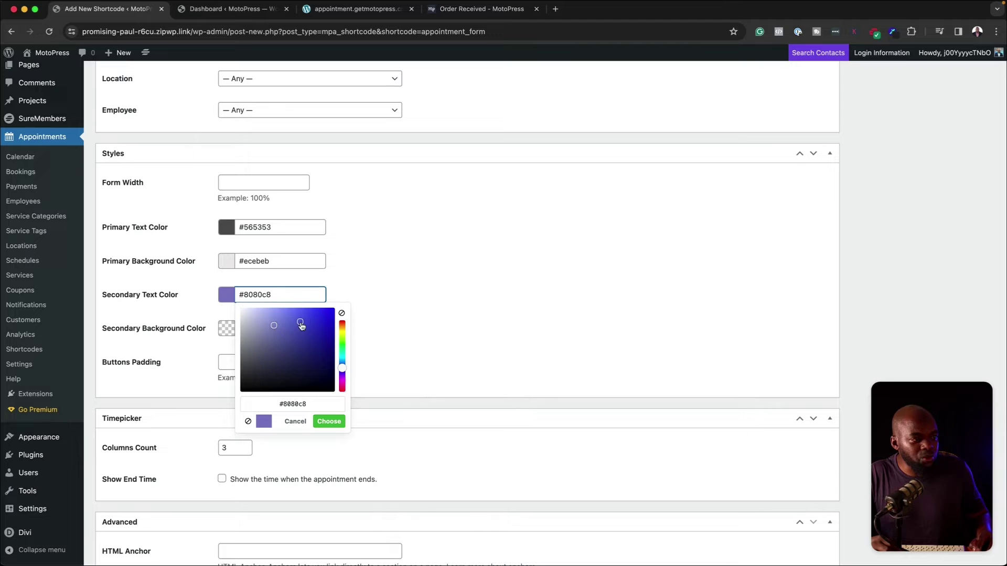
left_click(300, 324)
left_click(387, 268)
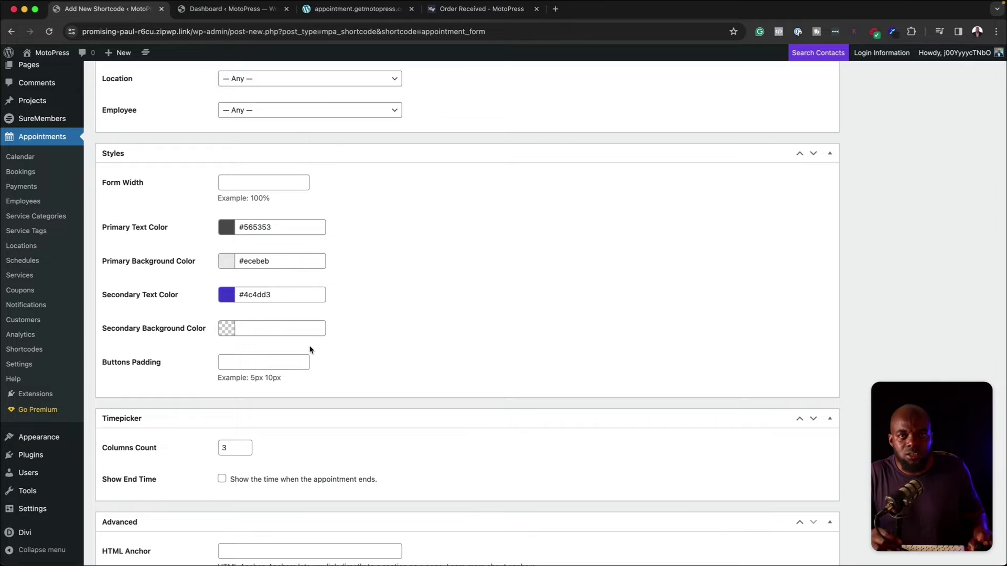
scroll(348, 365, "down", 2)
scroll(348, 365, "down", 1)
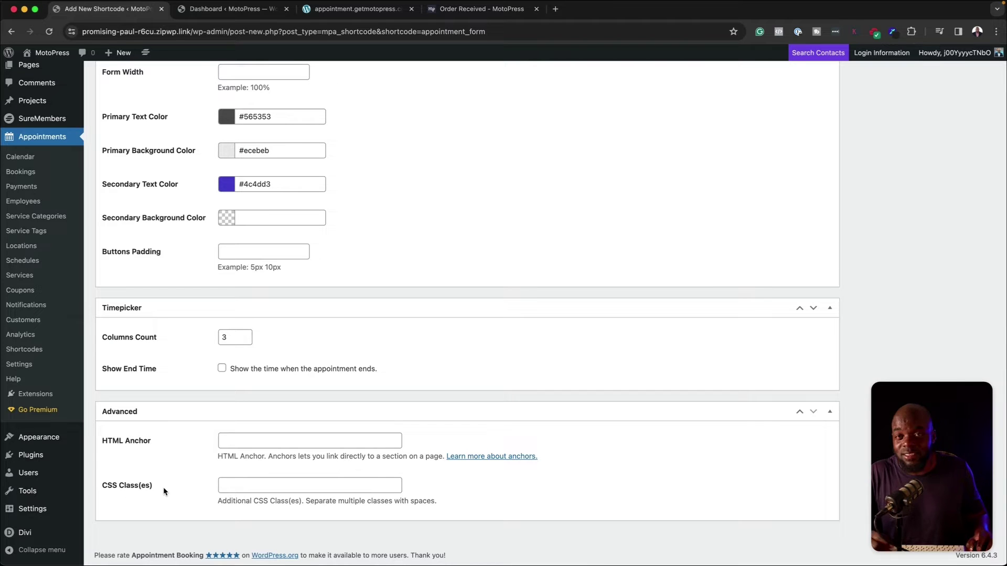
scroll(550, 347, "up", 15)
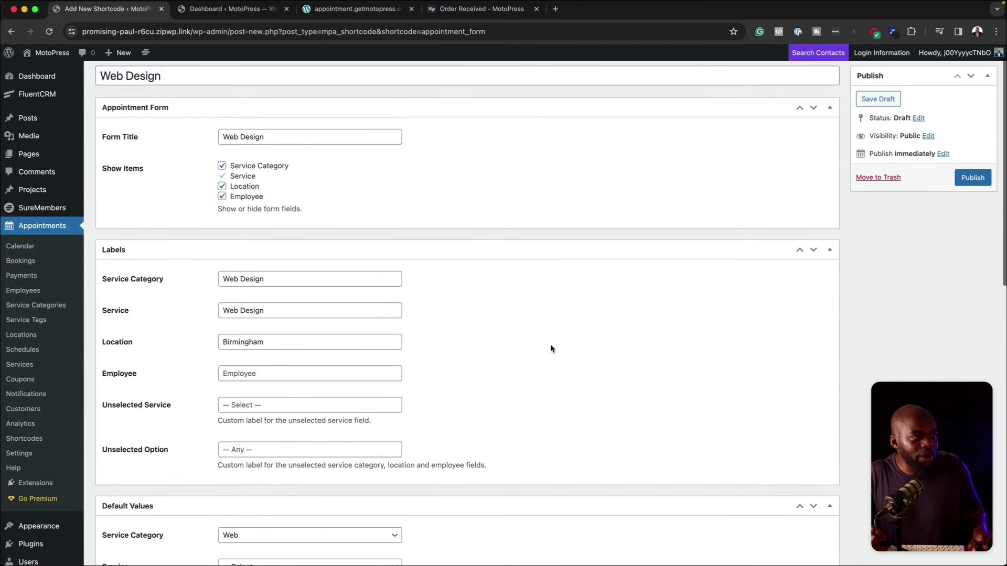
scroll(549, 348, "up", 1)
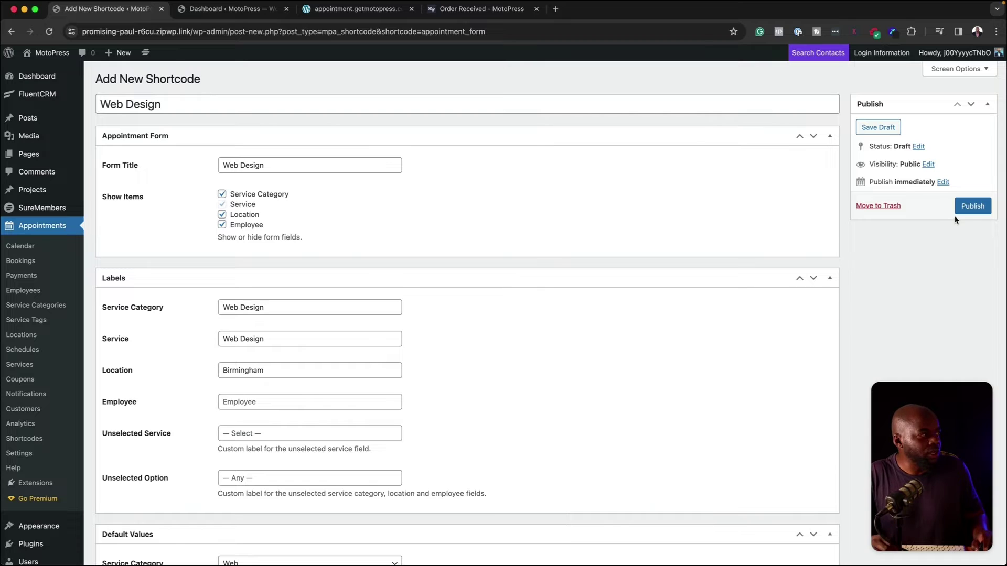
Publish the Web Design shortcode and copy its code from the Shortcodes list
left_click(973, 207)
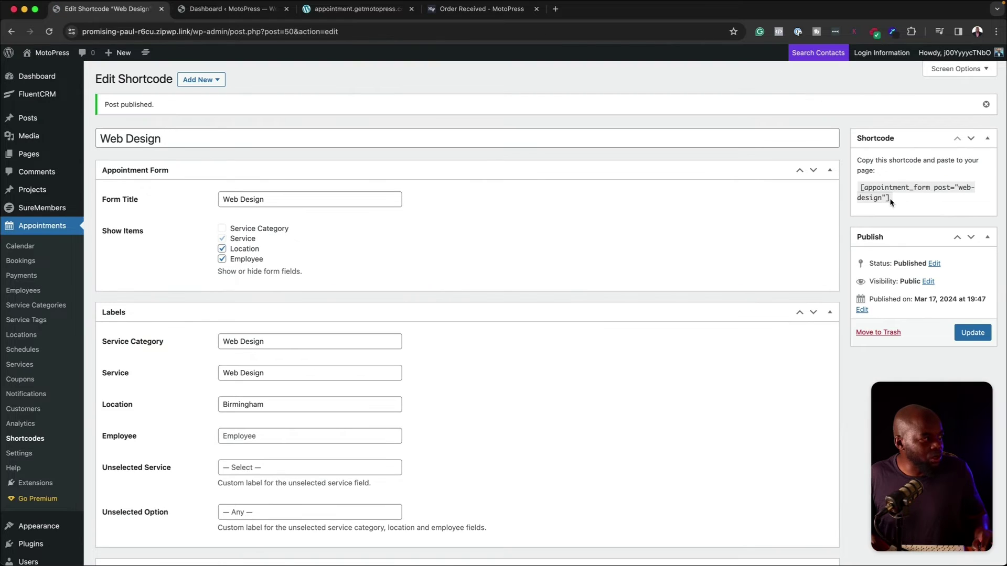
left_click(871, 201)
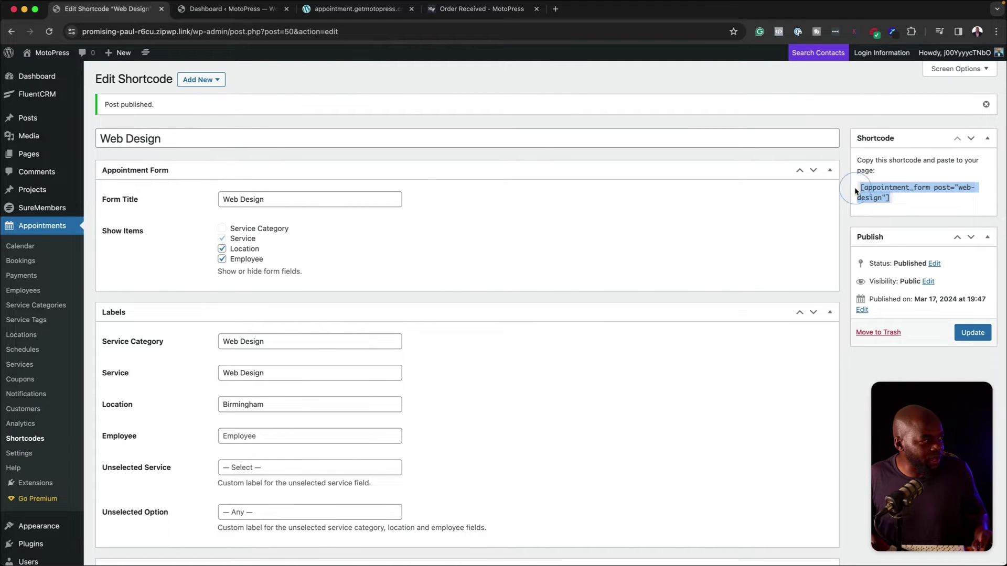
left_click(37, 443)
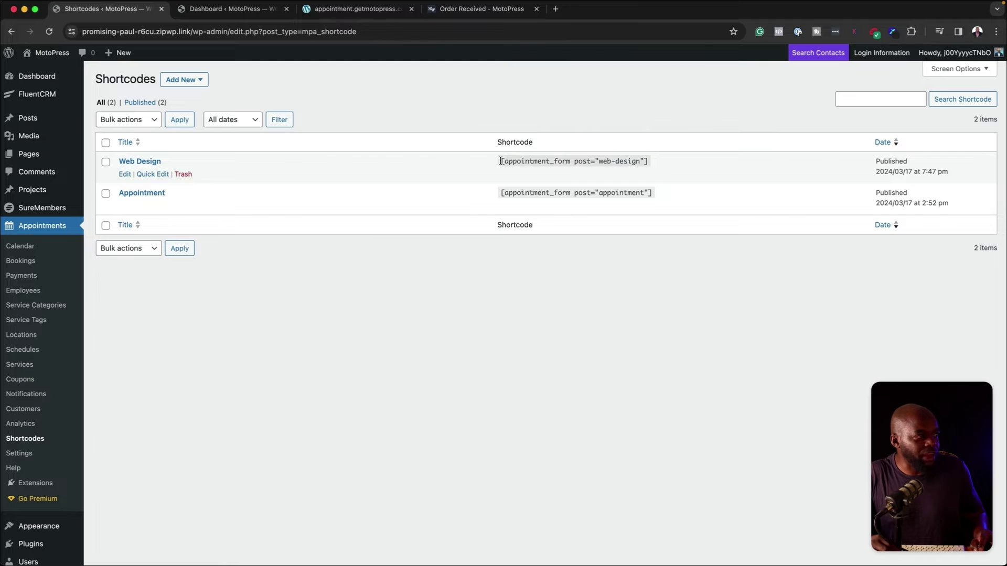
left_click_drag(502, 161, 649, 162)
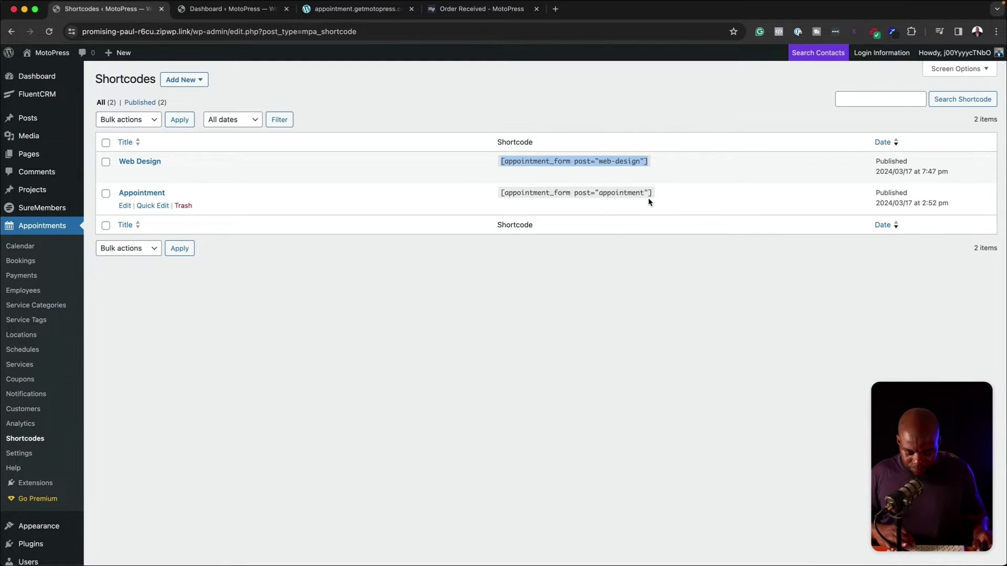
left_click(217, 15)
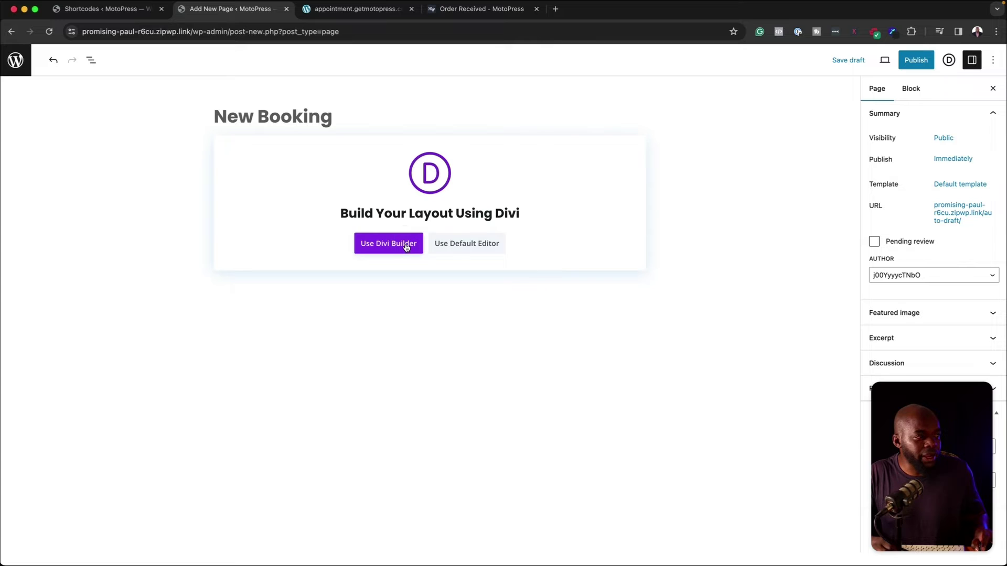
Edit the New Booking page in Divi Builder from scratch with a one-column row
left_click(406, 248)
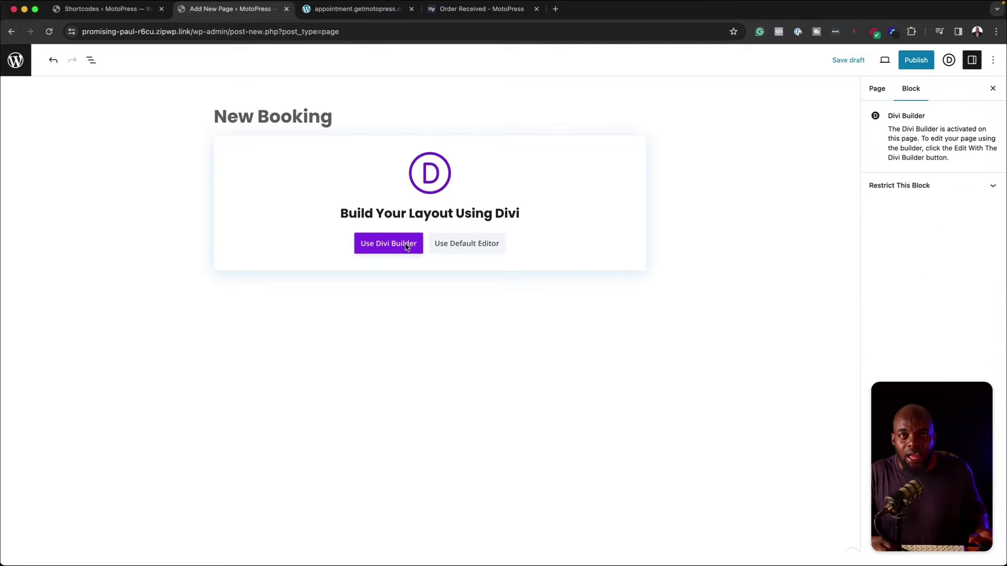
left_click(407, 248)
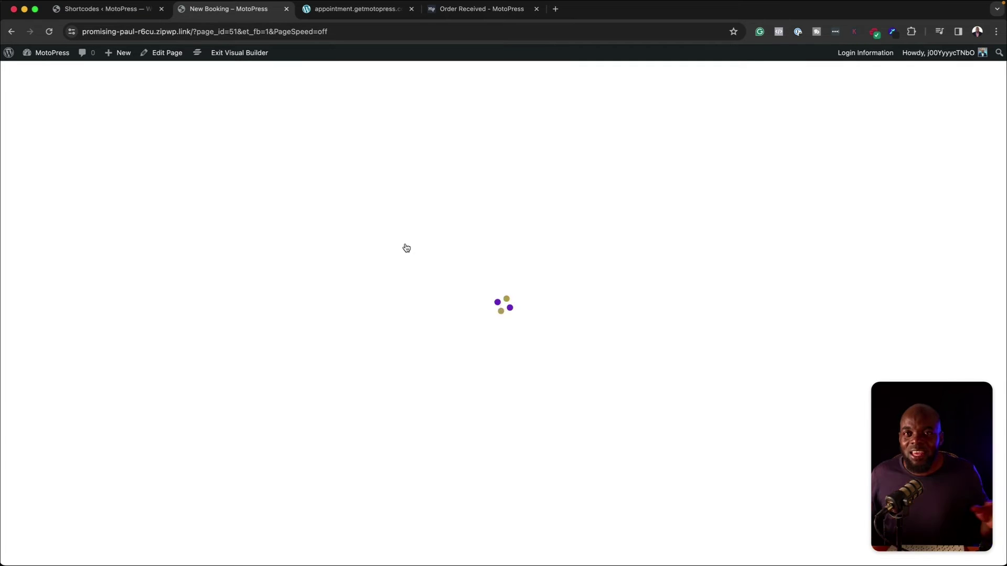
left_click(347, 322)
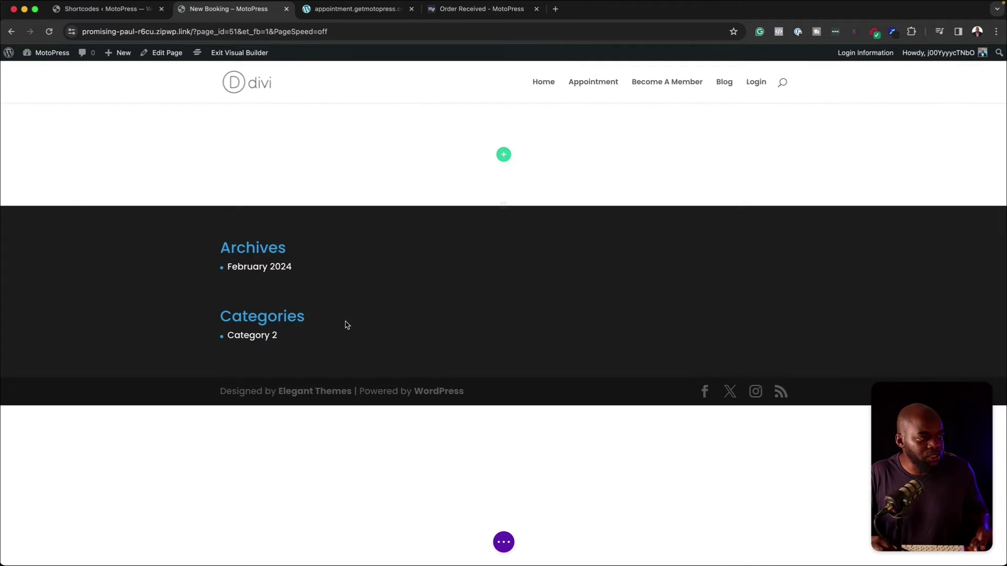
left_click(426, 241)
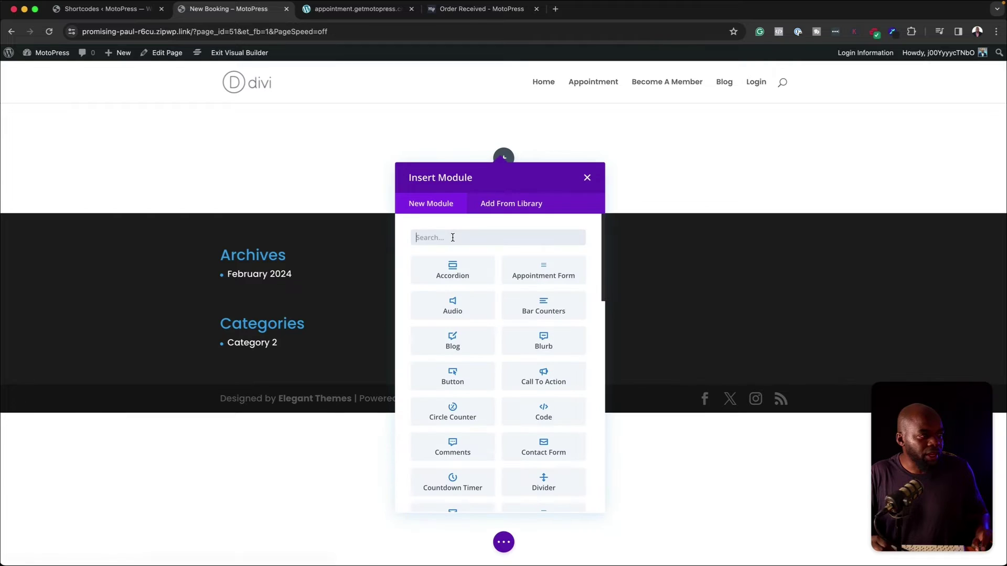
Add a Text module containing the pasted Web Design shortcode and save it
type("text")
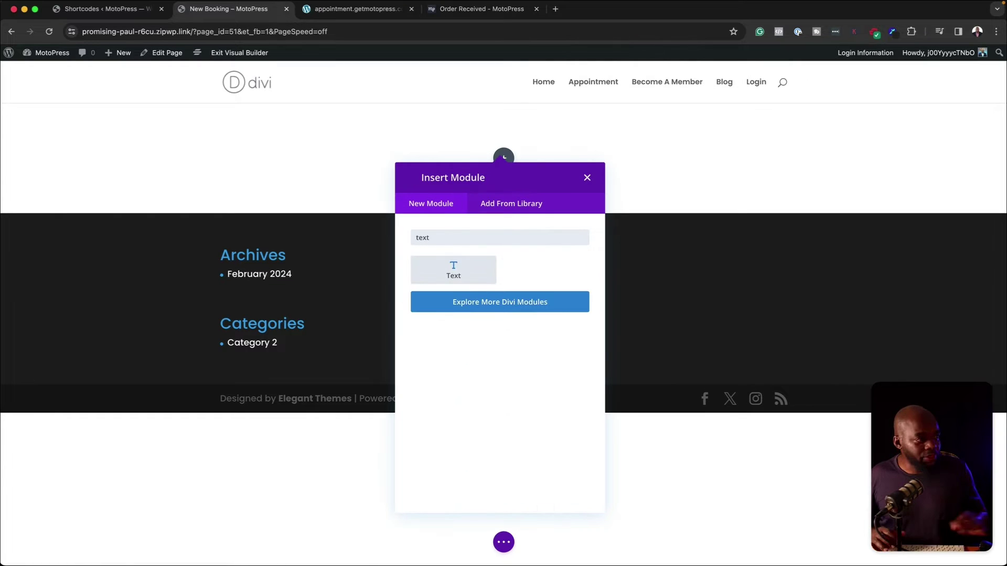
left_click(442, 276)
left_click_drag(152, 375, 33, 311)
left_click(33, 311)
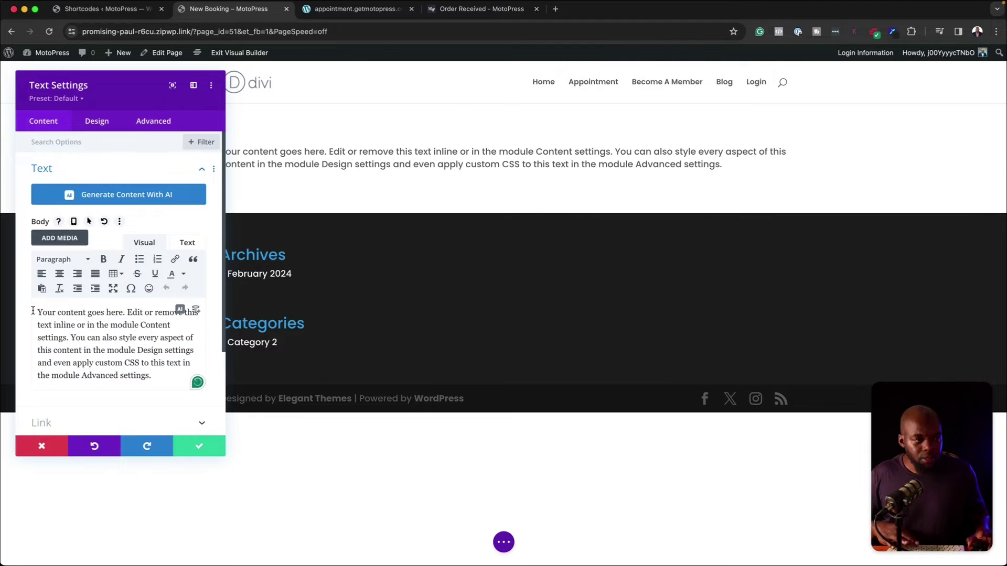
key("ctrl+a")
type("[appointment_form post=\"web-design\"]")
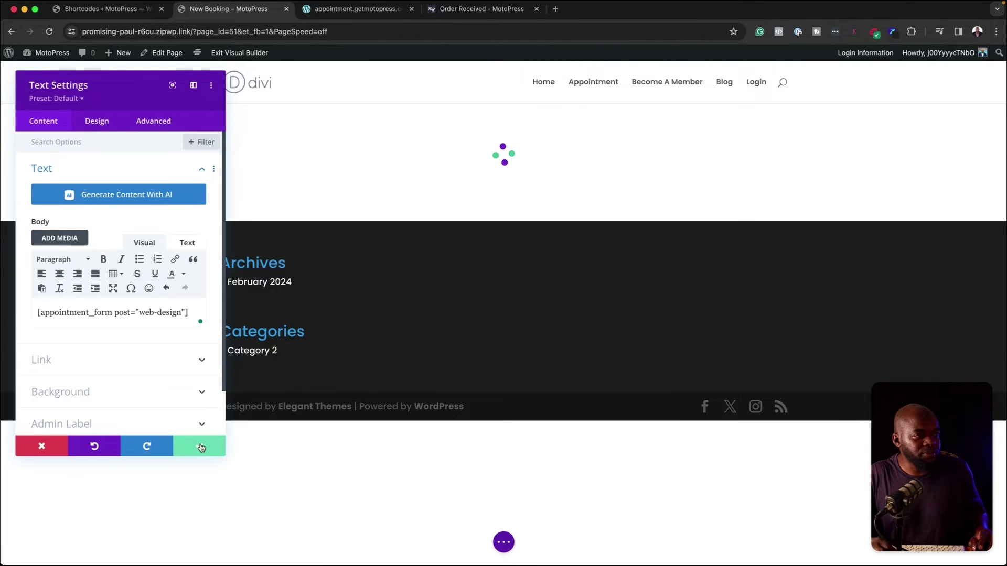
left_click(201, 448)
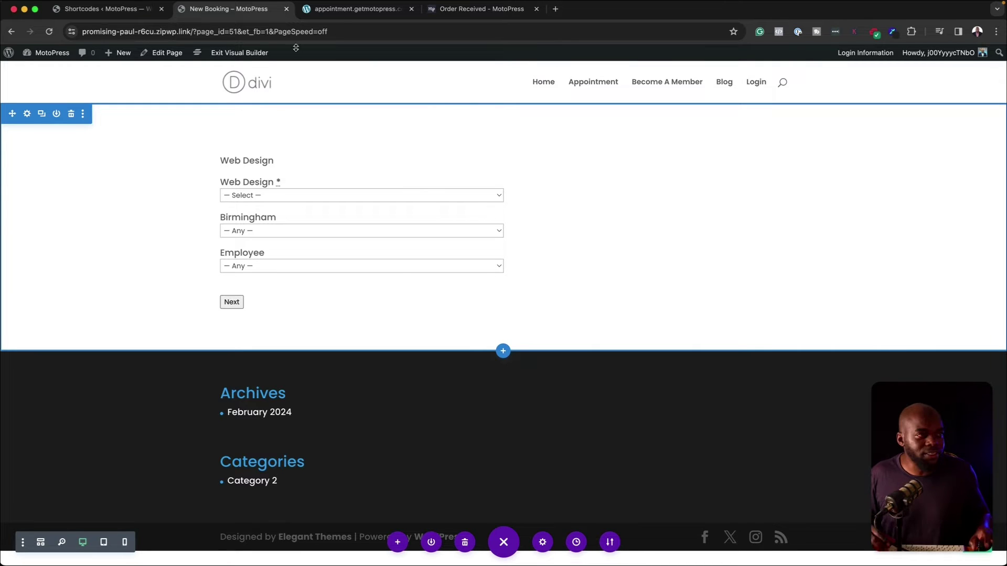
left_click(355, 11)
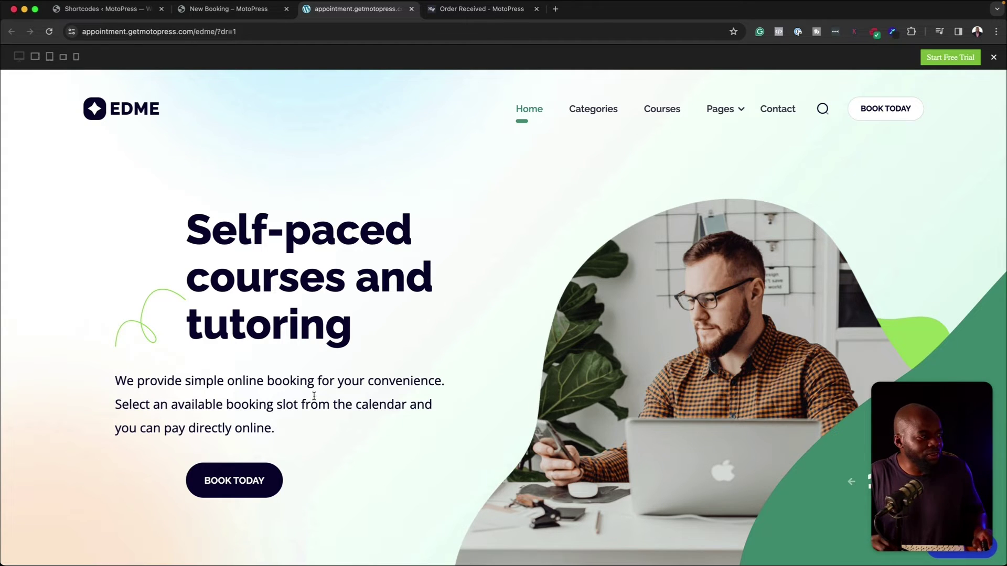
On the demo booking form, choose the Business category and Brand Management service
left_click(239, 483)
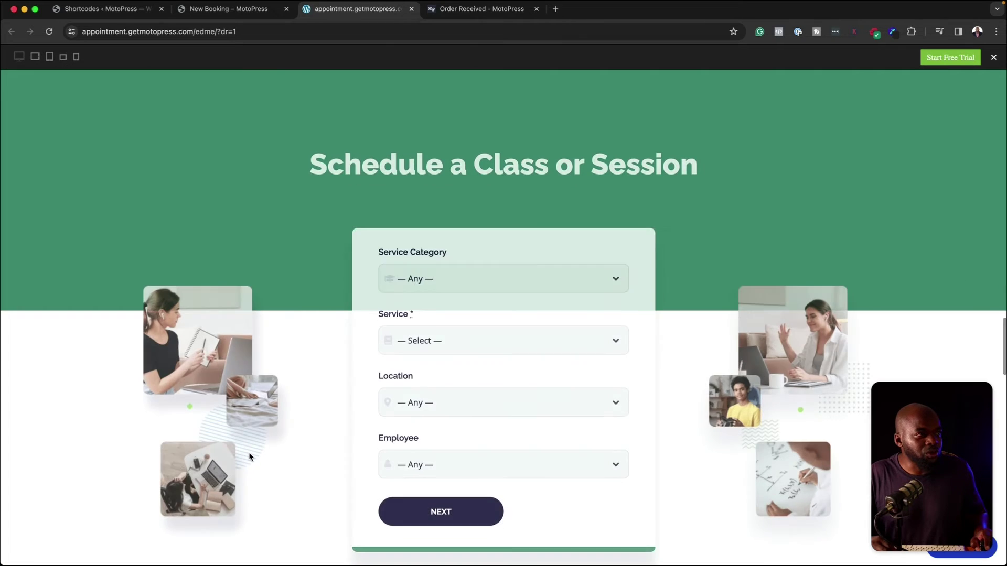
left_click(475, 271)
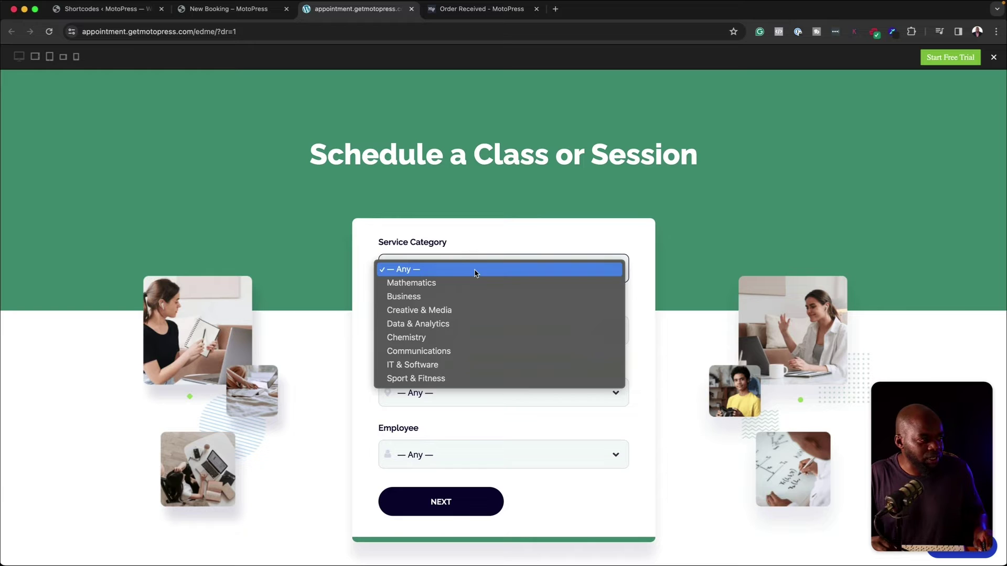
left_click(402, 297)
left_click(422, 336)
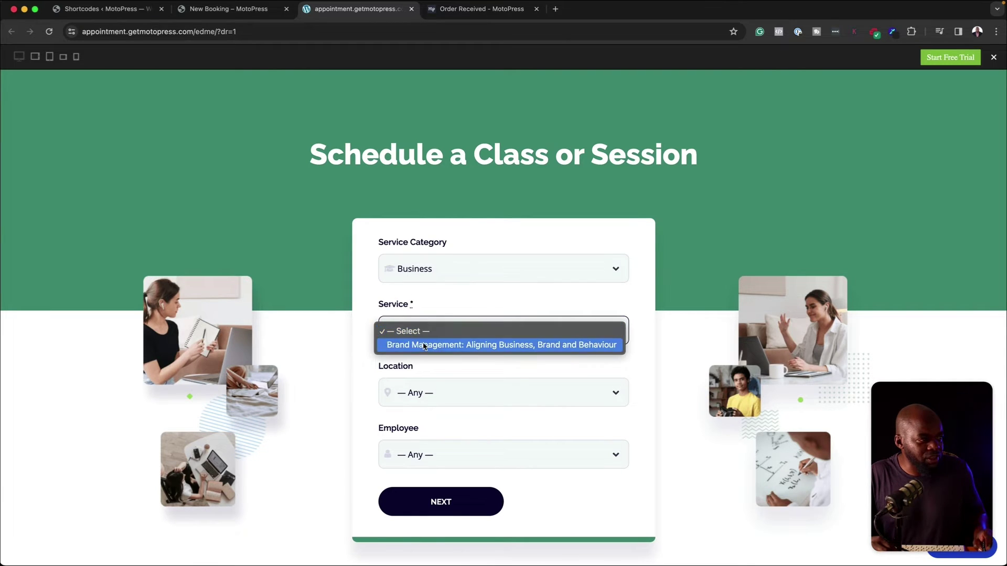
left_click(420, 345)
Set the location to Room #2 and pick the listed employee
left_click(416, 398)
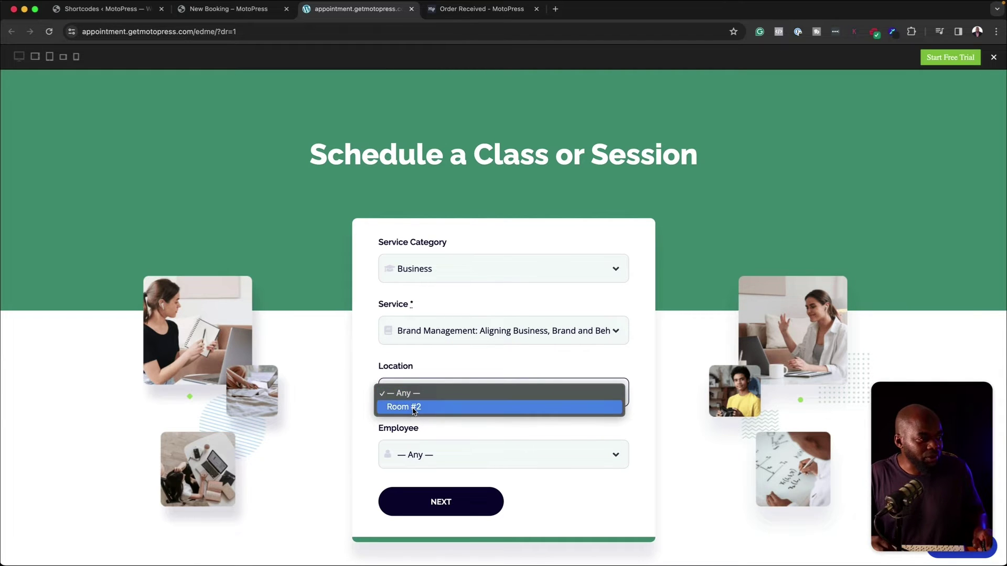
left_click(413, 408)
left_click(423, 453)
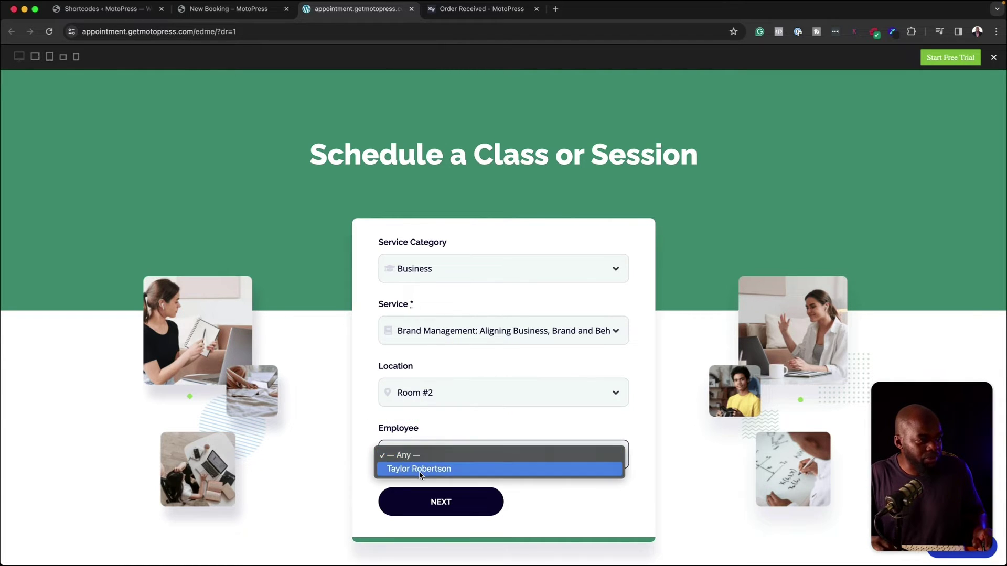
key("Escape")
left_click(399, 469)
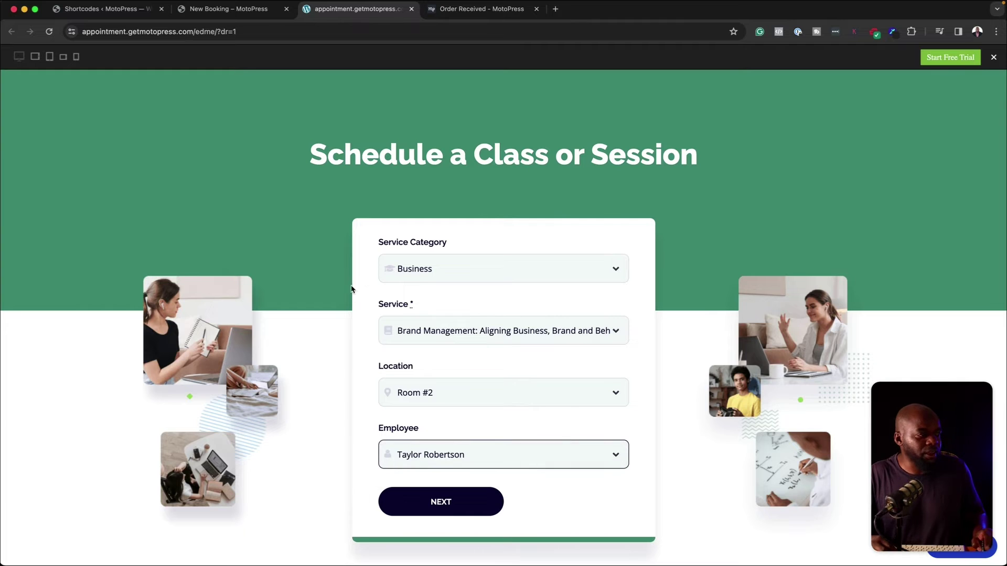
left_click(209, 14)
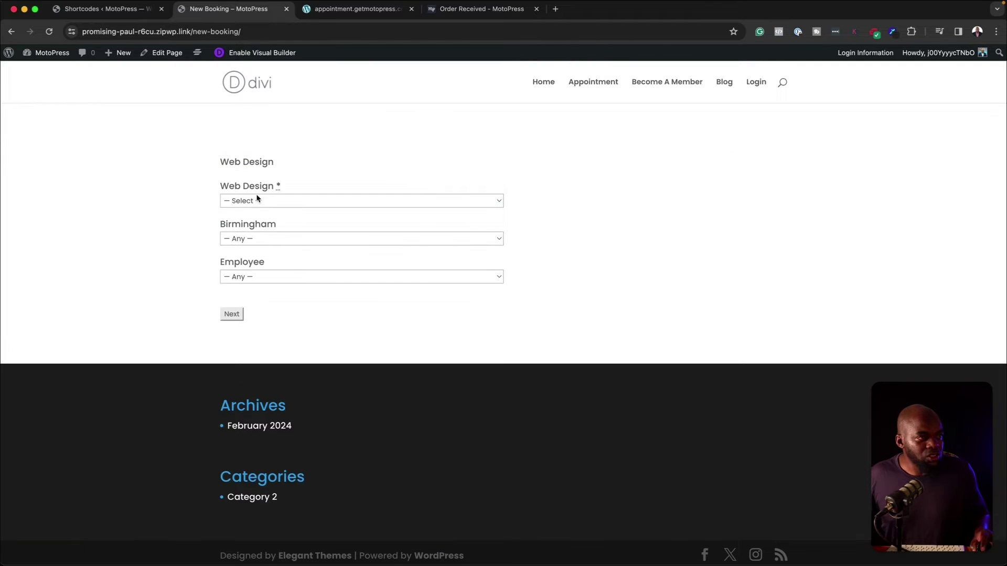
Exit the builder and choose Web Design, Birmingham and the listed employee
left_click(256, 54)
left_click(274, 204)
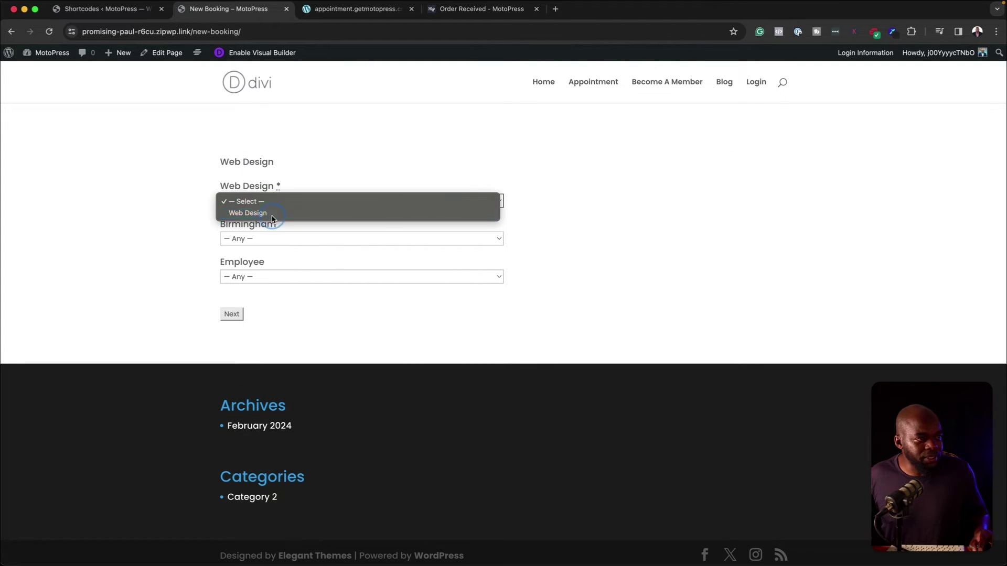
left_click(272, 213)
left_click(267, 239)
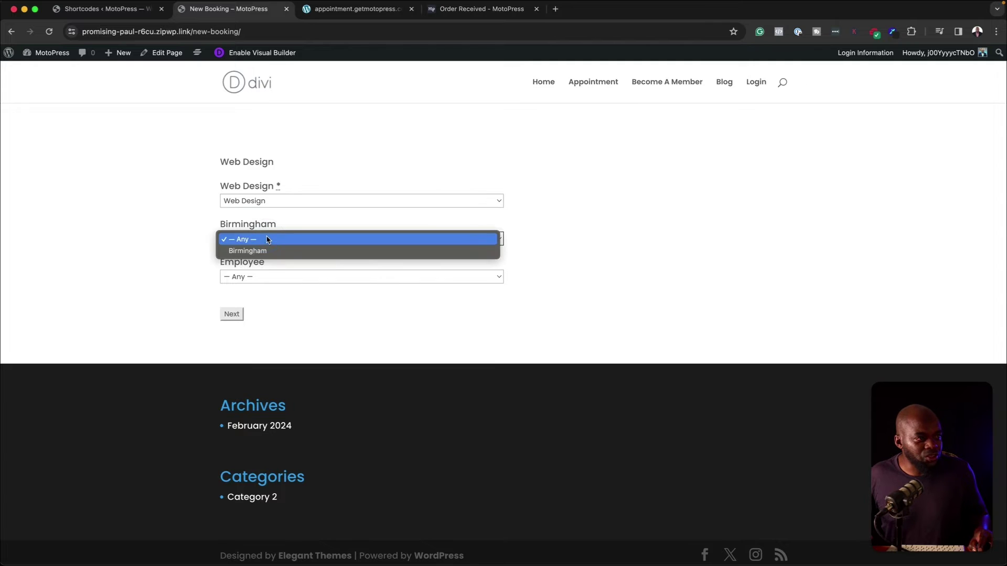
left_click(267, 250)
left_click(275, 278)
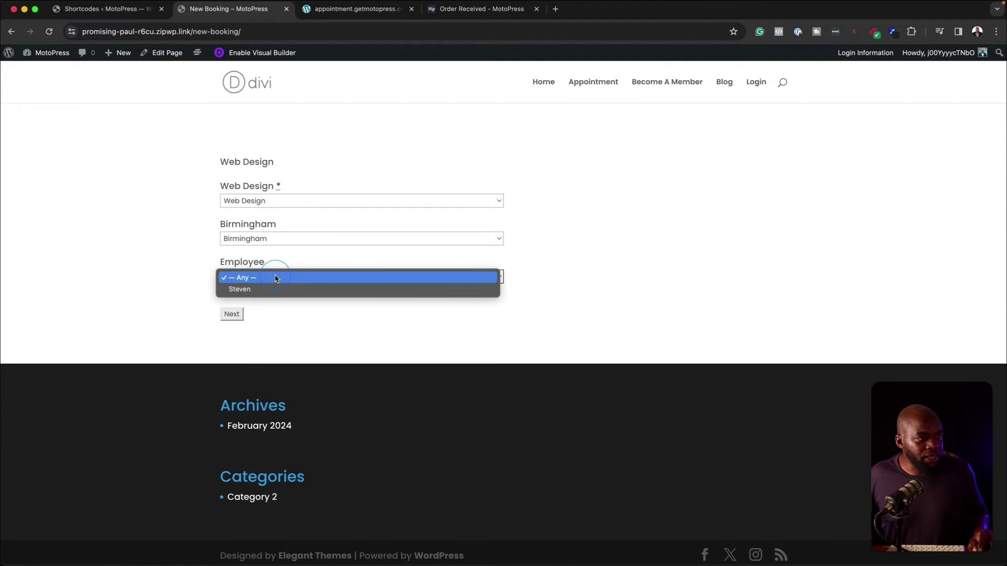
left_click(277, 290)
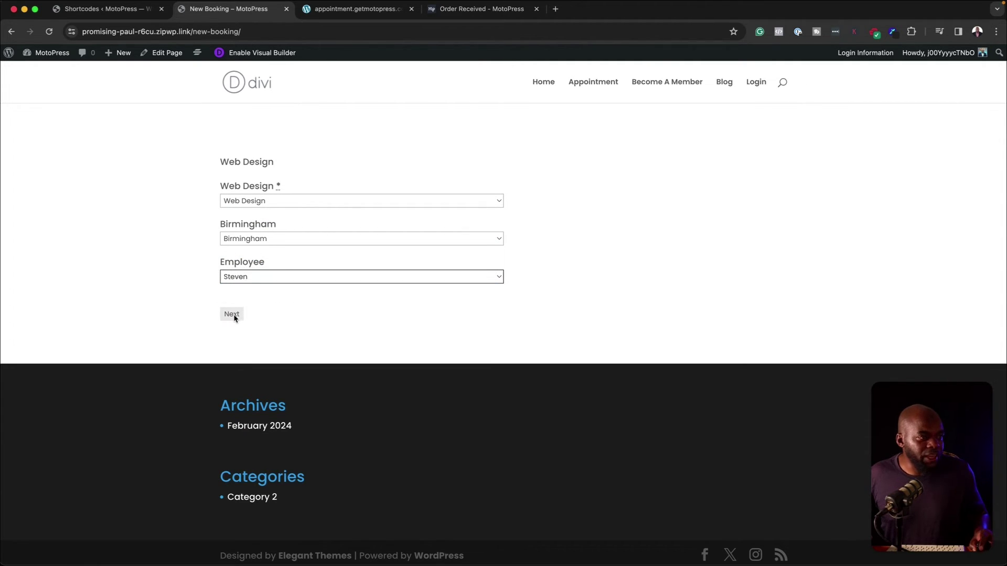
left_click(234, 314)
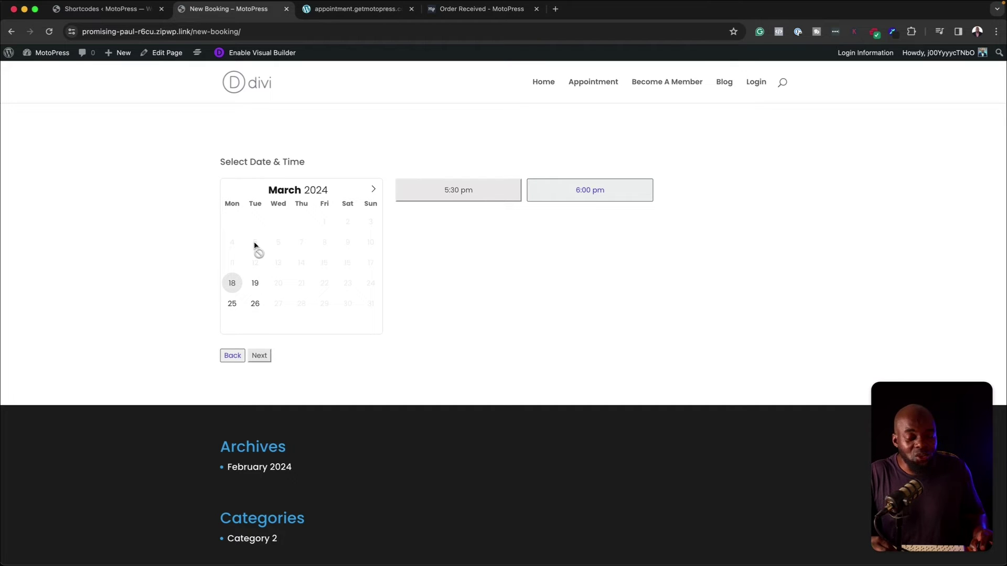
Pick March 26 at 6:00 pm and continue to the reservation summary
left_click(256, 305)
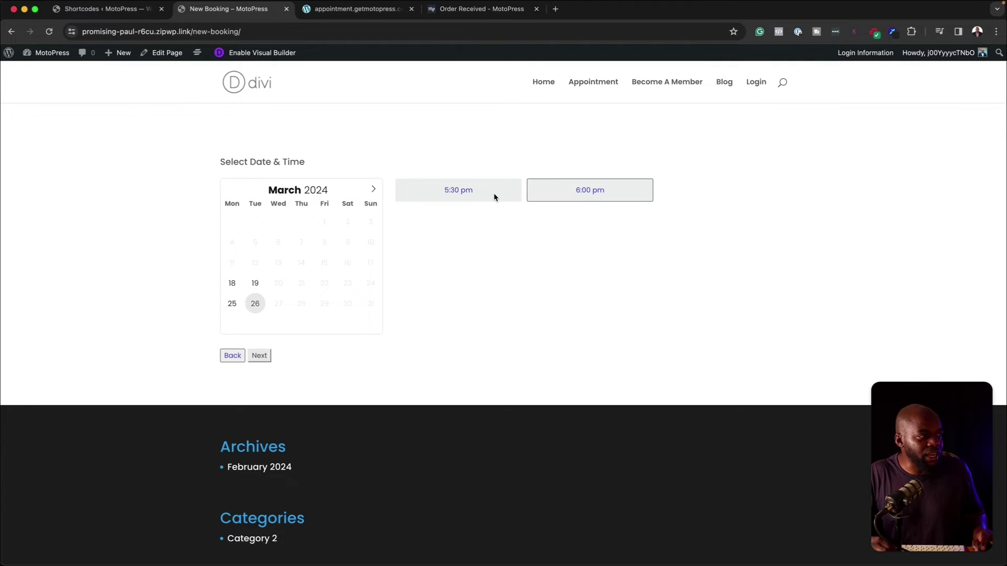
left_click(604, 191)
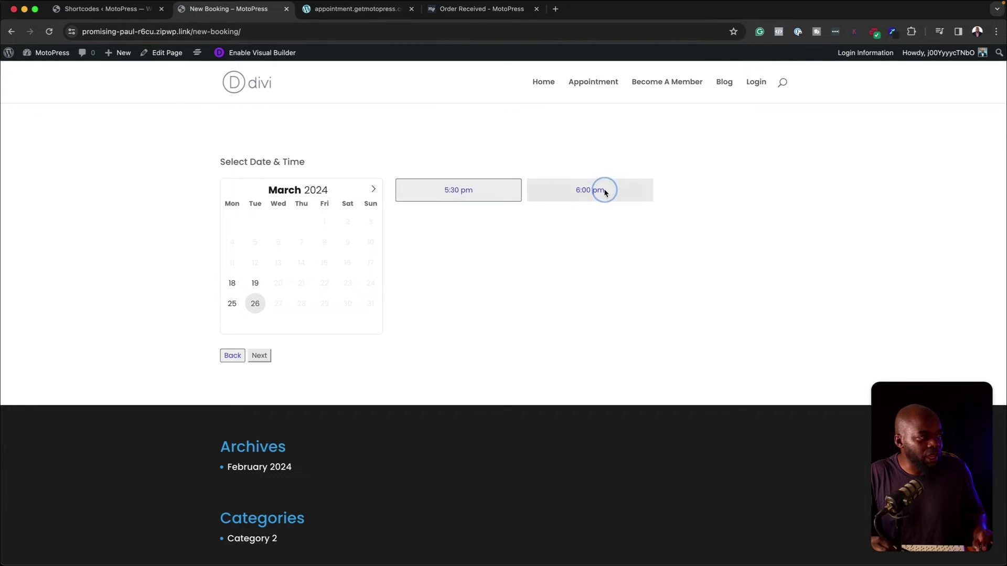
left_click(259, 355)
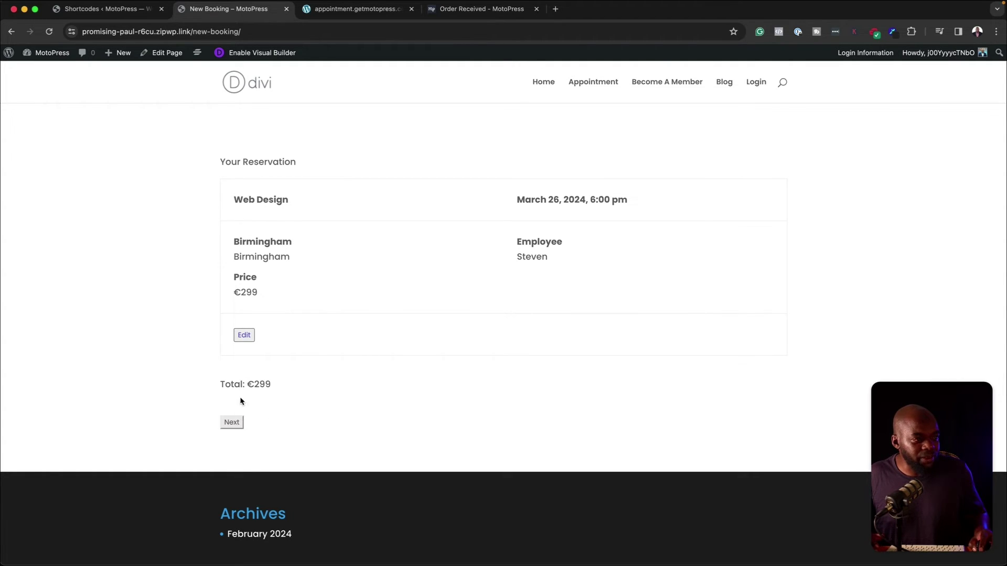
Fill in the customer details and opt to create an account
left_click(232, 423)
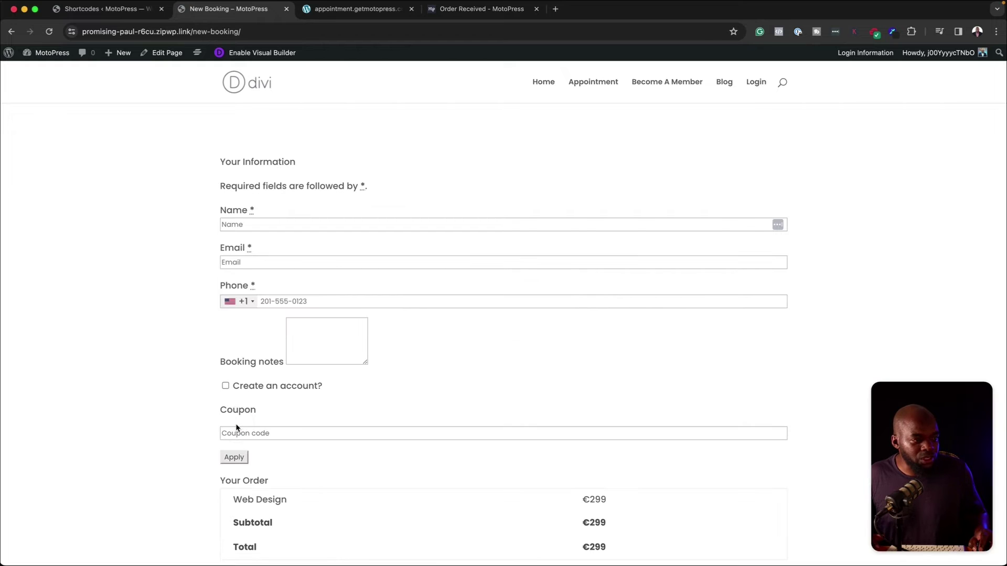
left_click(269, 224)
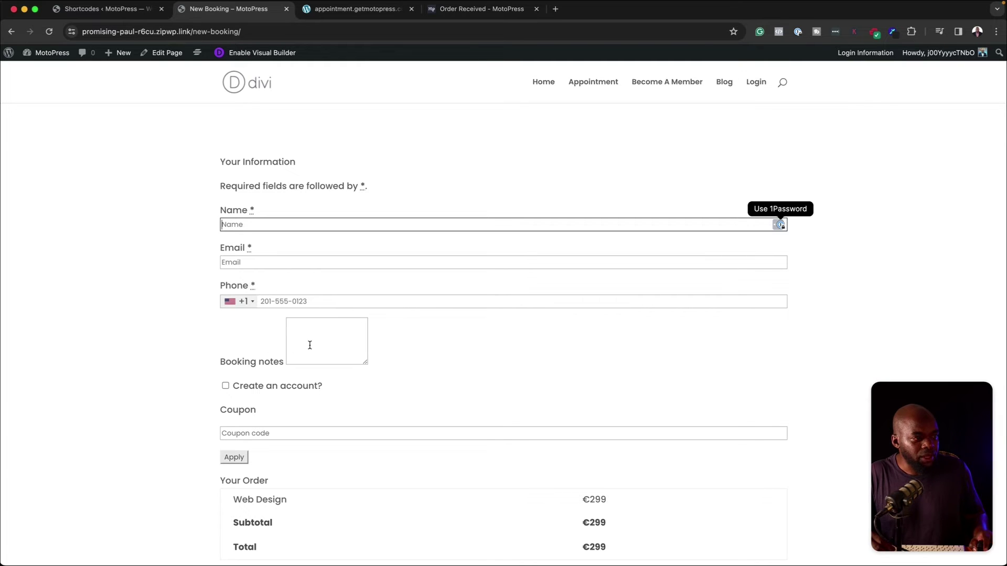
left_click(331, 348)
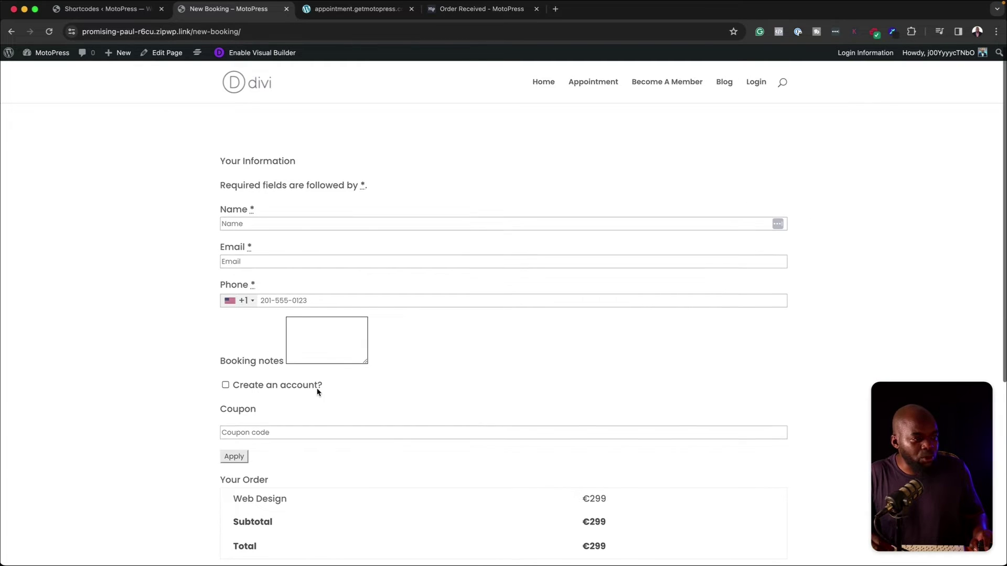
scroll(317, 390, "down", 5)
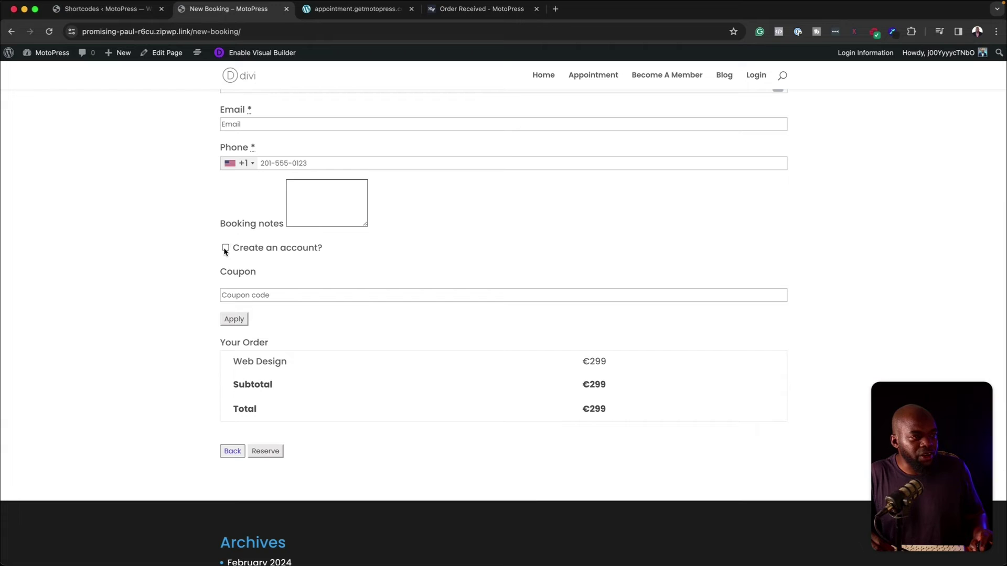
left_click(225, 248)
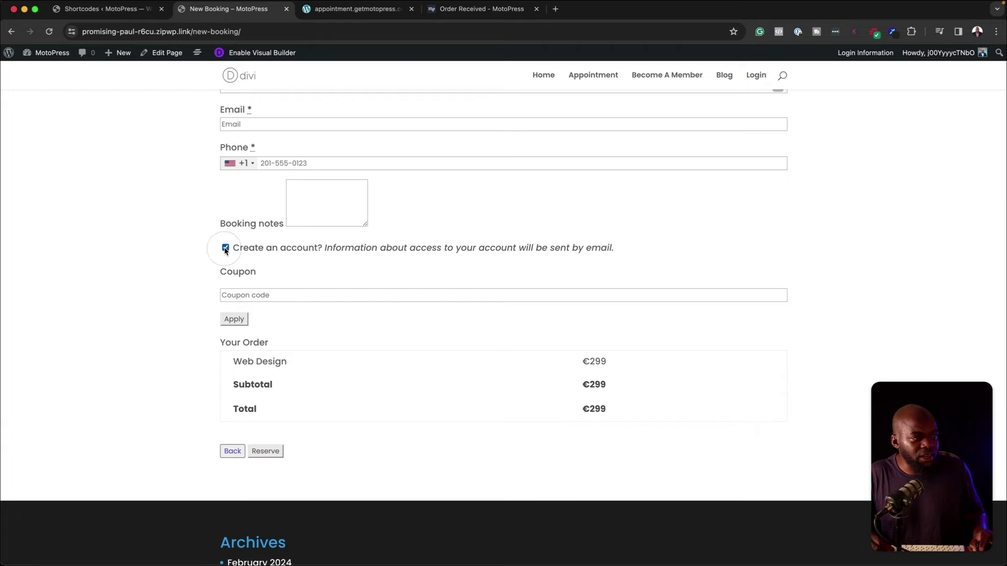
Apply coupon summer50 to bring the total to €149.50 and submit the reservation
left_click(239, 295)
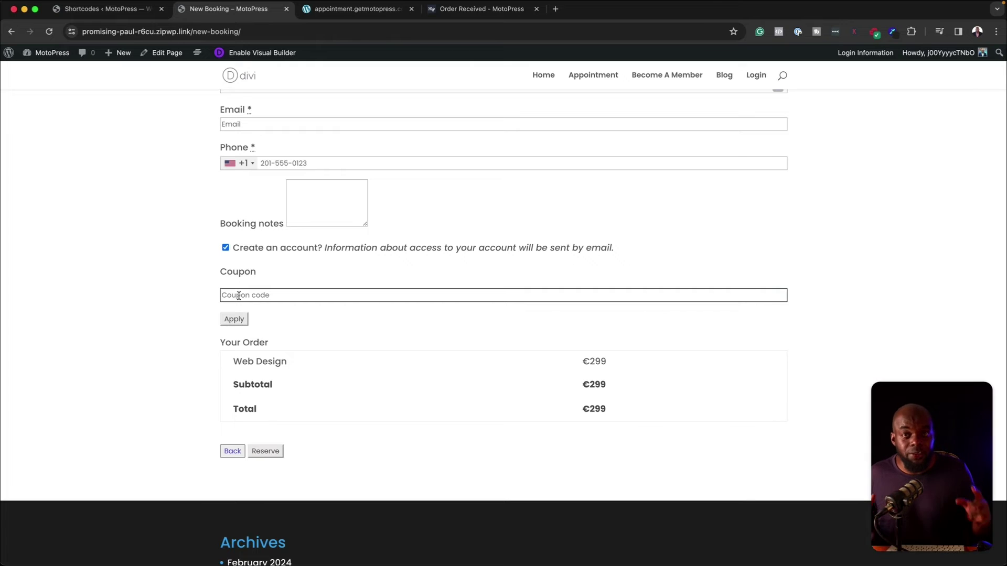
type("summer")
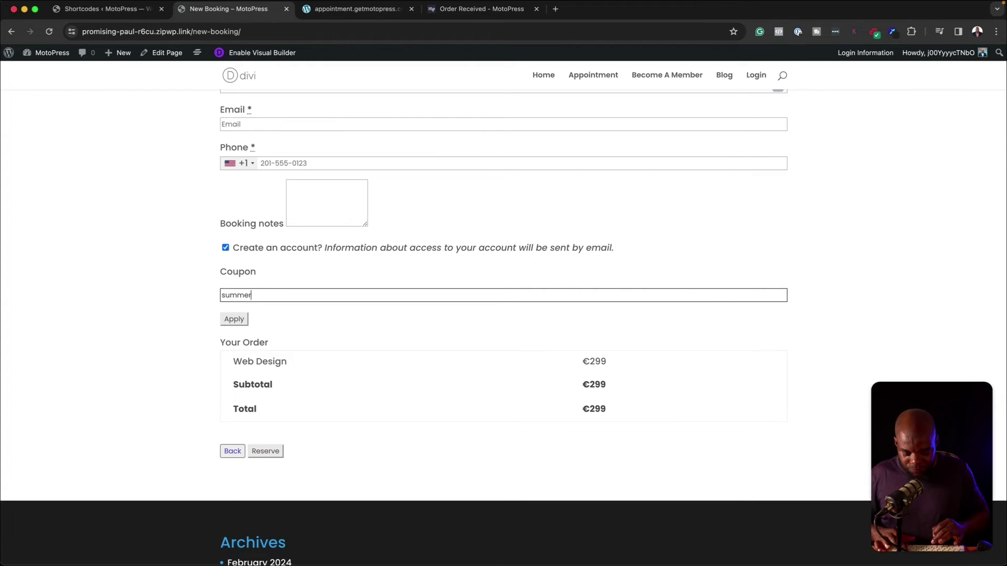
type("50")
left_click(234, 319)
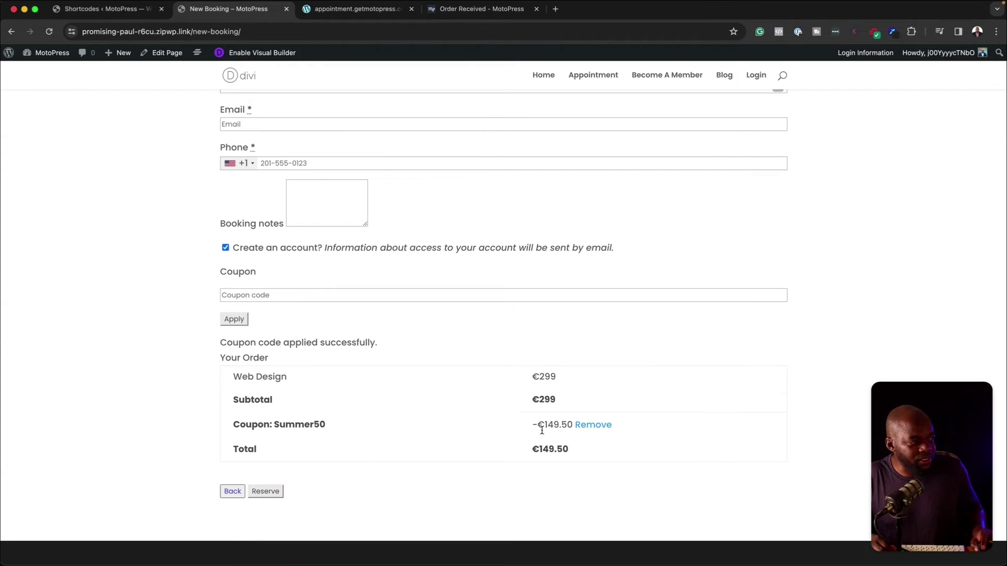
left_click(267, 492)
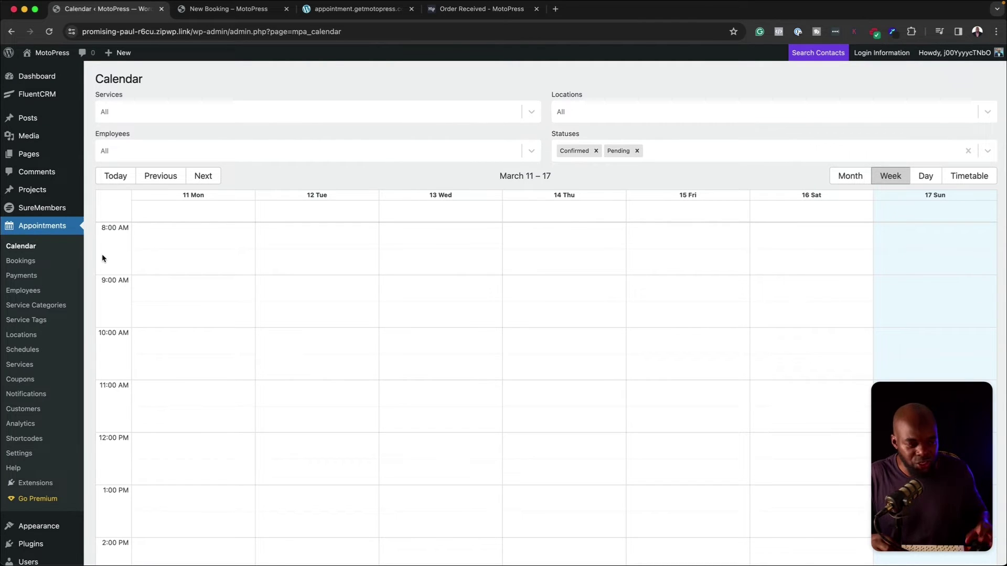
Open the Go Premium page comparing the plugin's Lite and Pro features
left_click(56, 501)
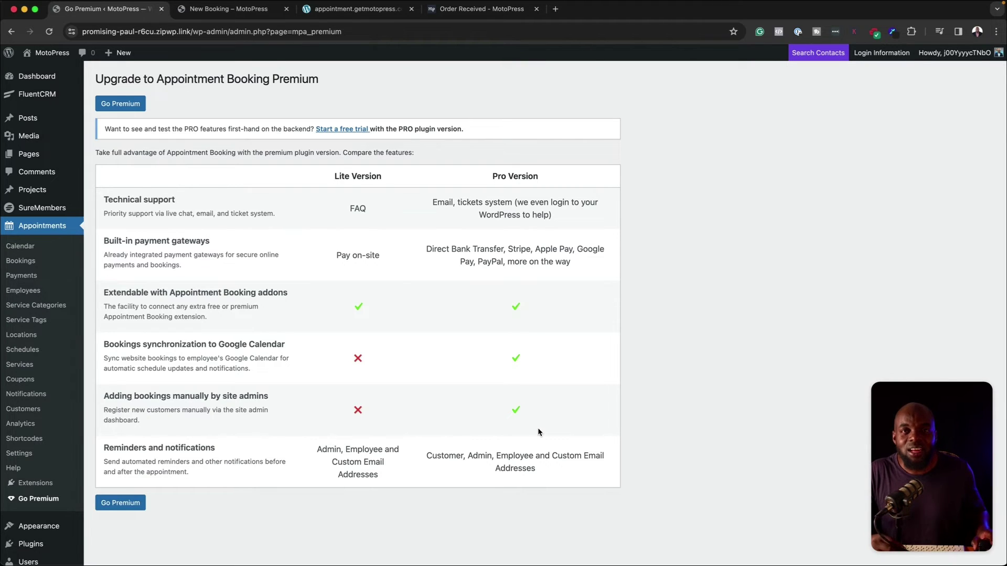
Check the MotoPress purchase receipt in Gmail, then go to Plugins > Add New Plugin
left_click(508, 11)
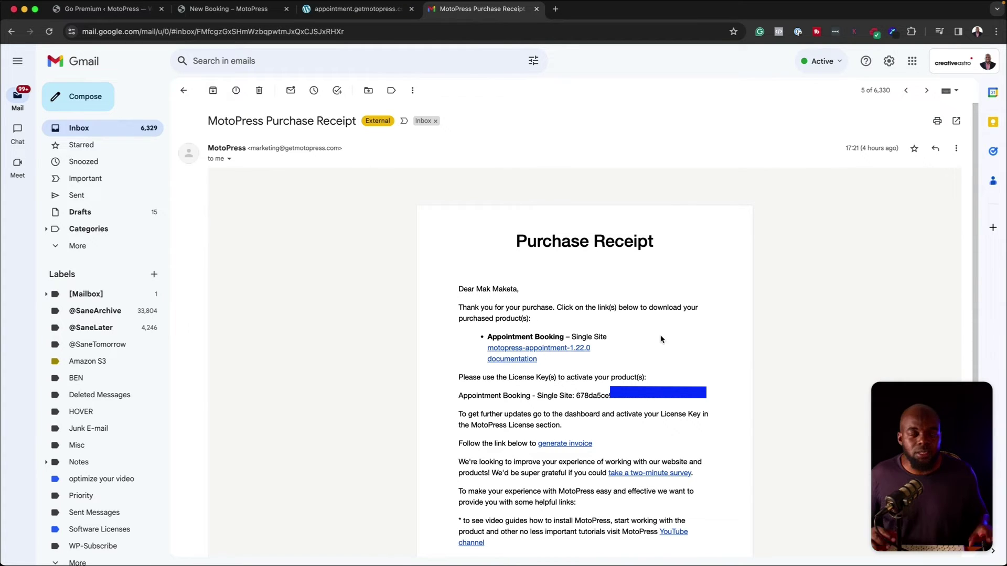
left_click(77, 15)
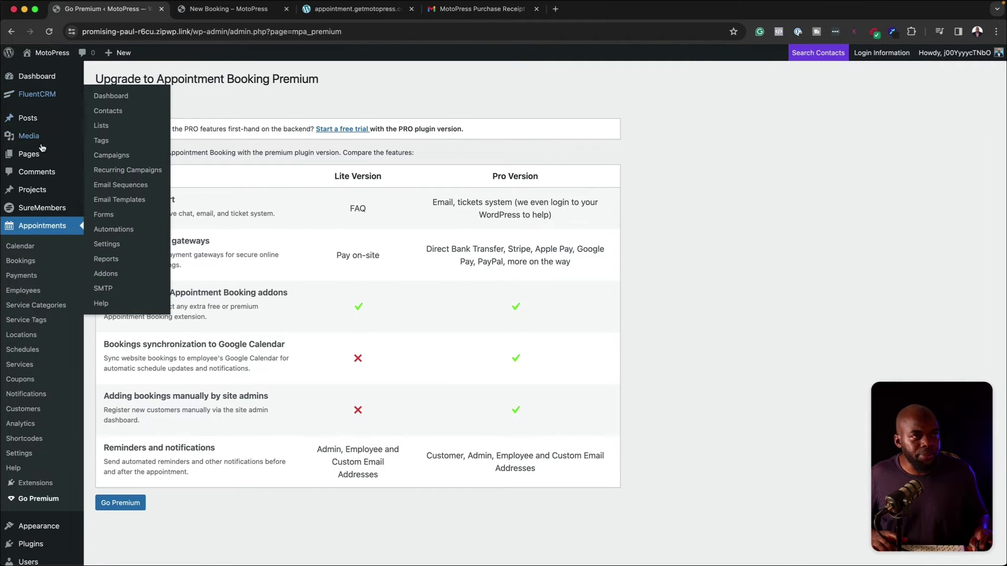
scroll(58, 411, "down", 3)
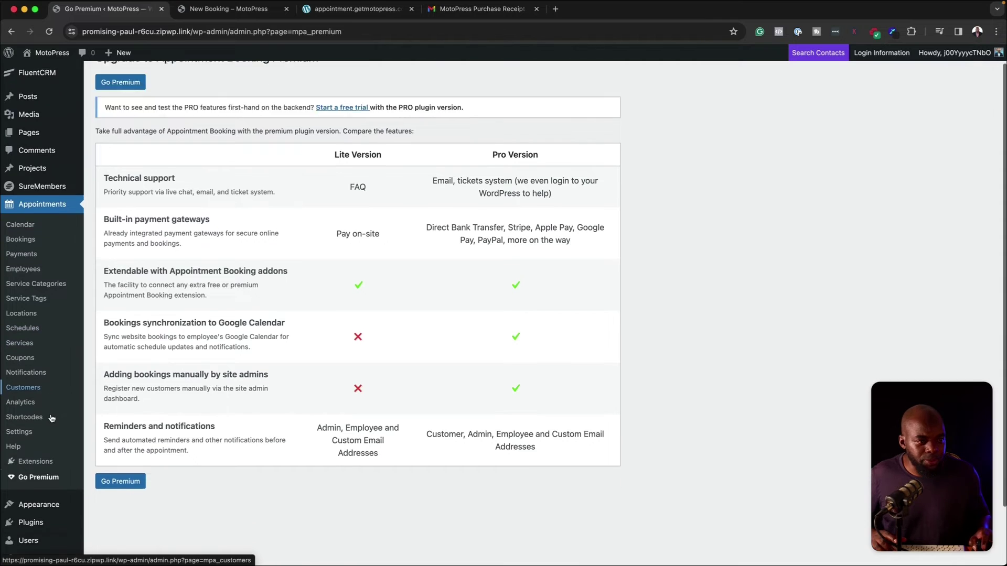
mouse_move(74, 456)
left_click(114, 473)
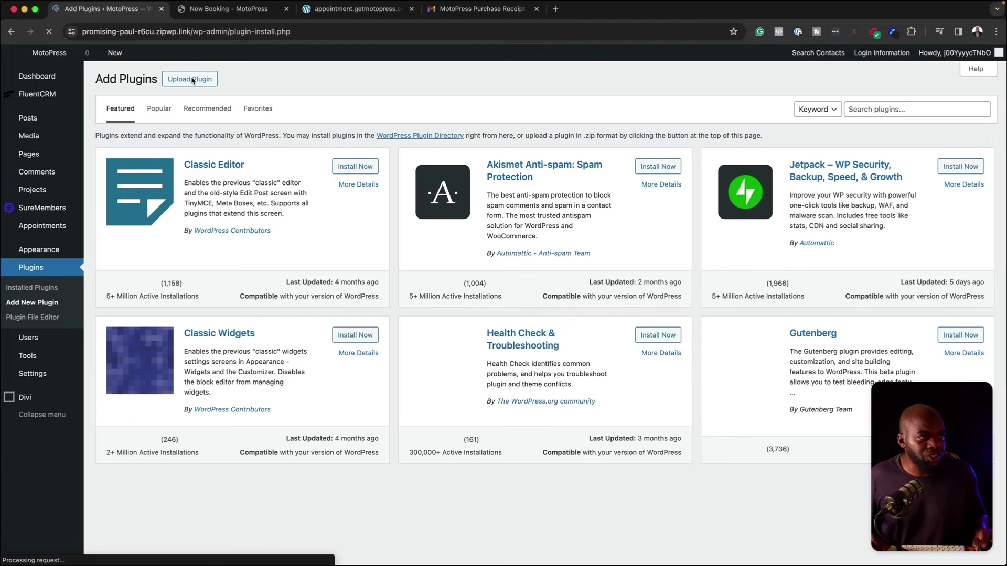
Upload, install and activate the motopress-appointment-1.22.0.zip plugin
left_click(450, 177)
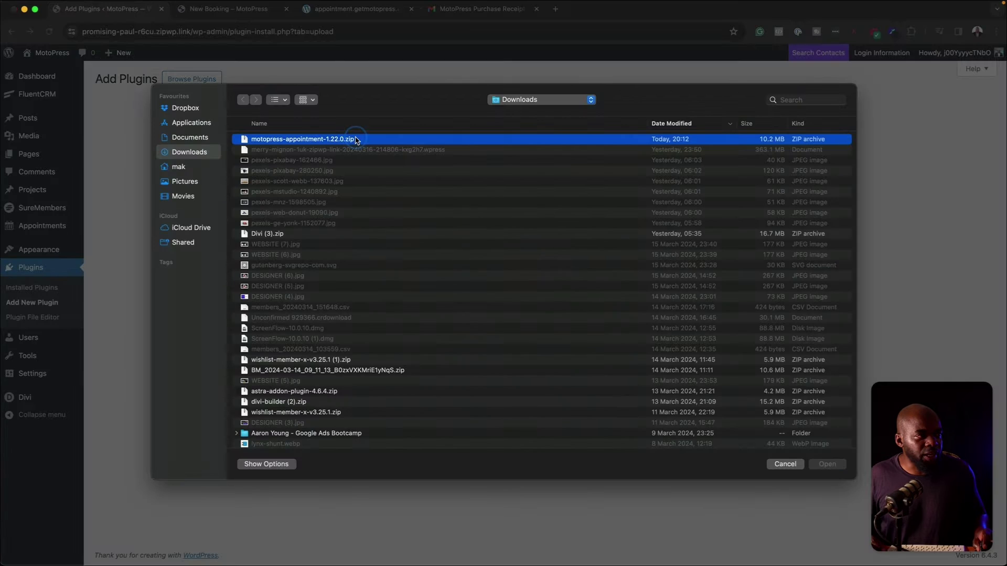
double_click(355, 138)
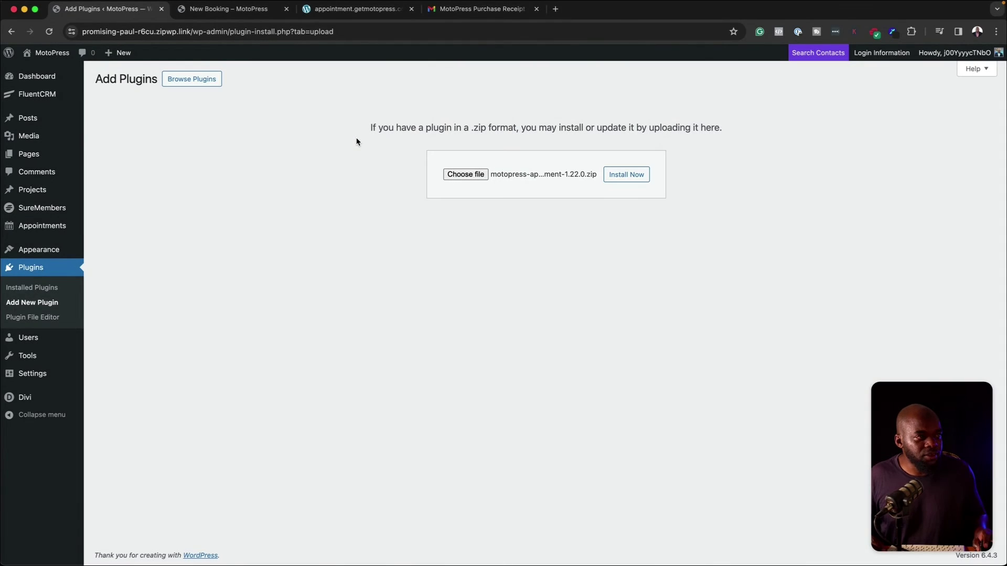
left_click(619, 176)
left_click(138, 174)
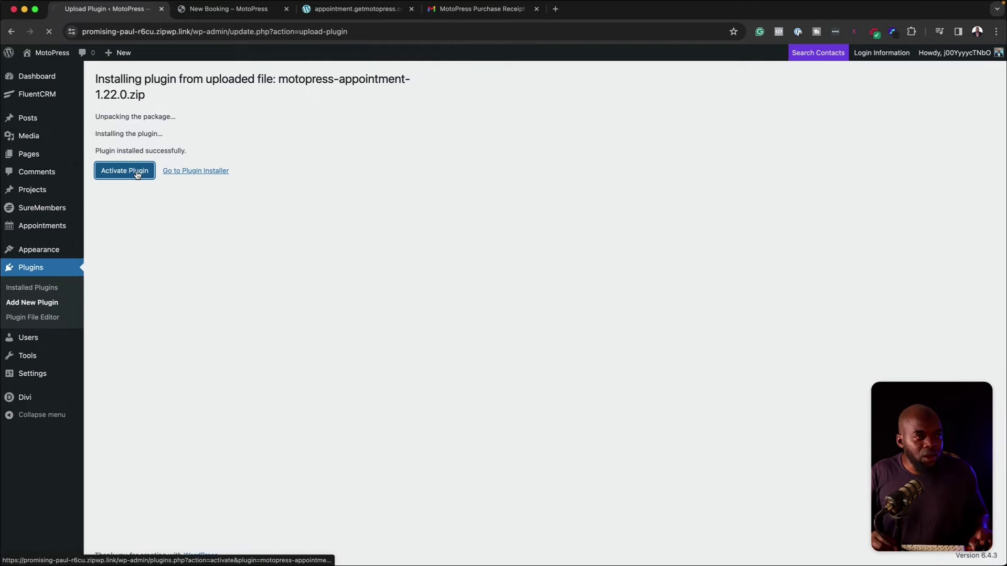
Check the empty License Key field in Appointments Settings, then open the Go Premium demo link
left_click(30, 460)
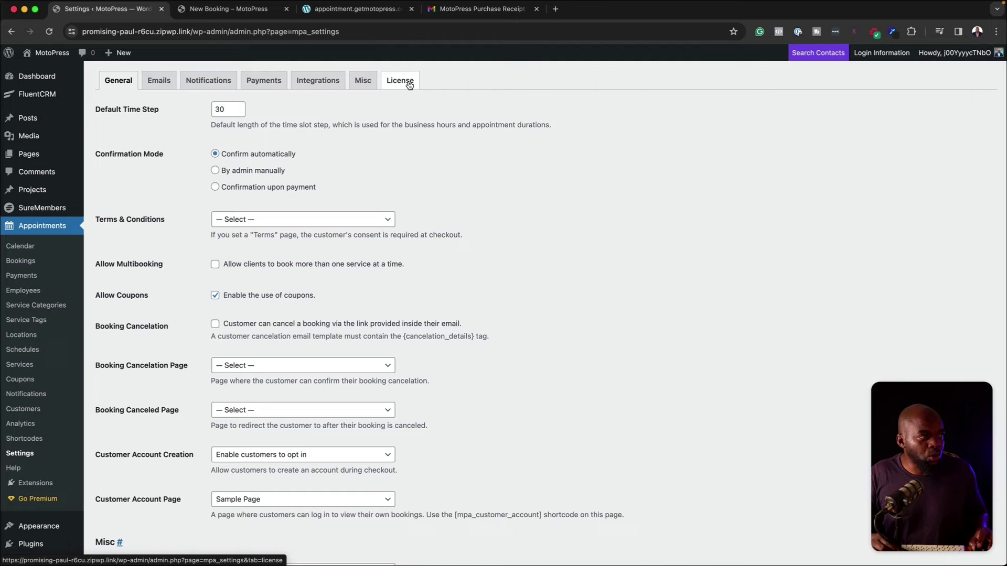
left_click(410, 82)
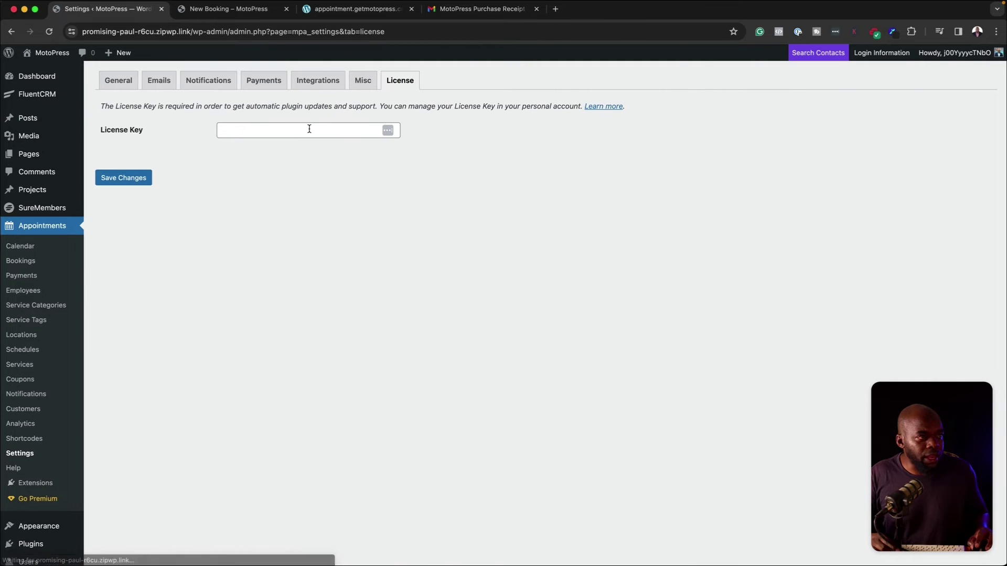
left_click(309, 129)
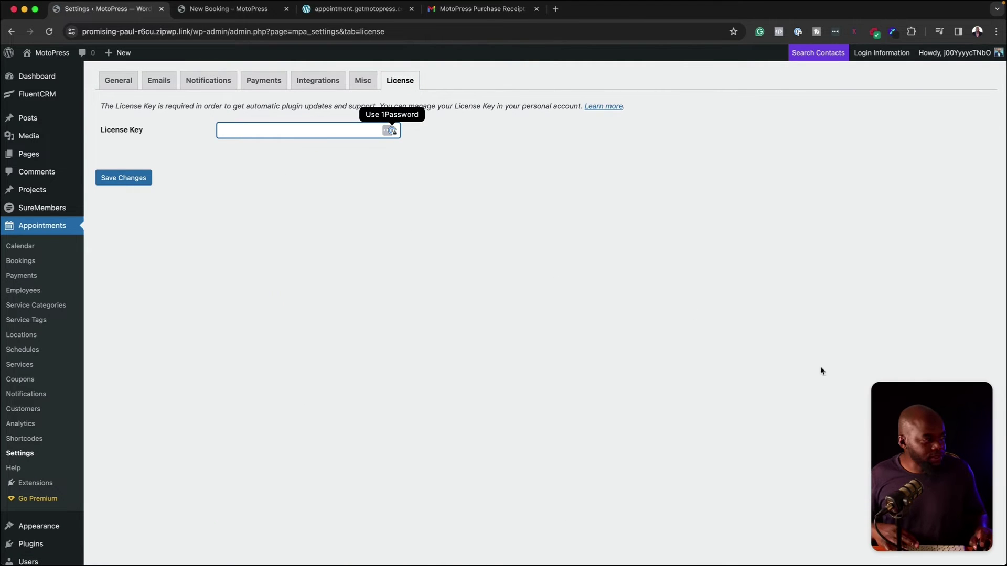
left_click(934, 451)
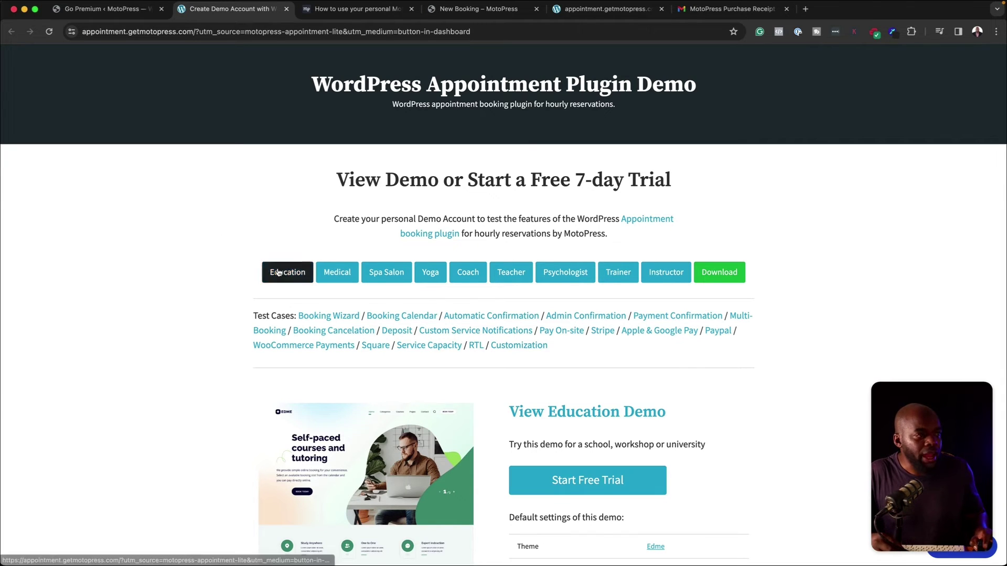
Jump to the Education demos and scroll down until the Tutor demo is visible
scroll(200, 254, "down", 1)
scroll(201, 254, "down", 1)
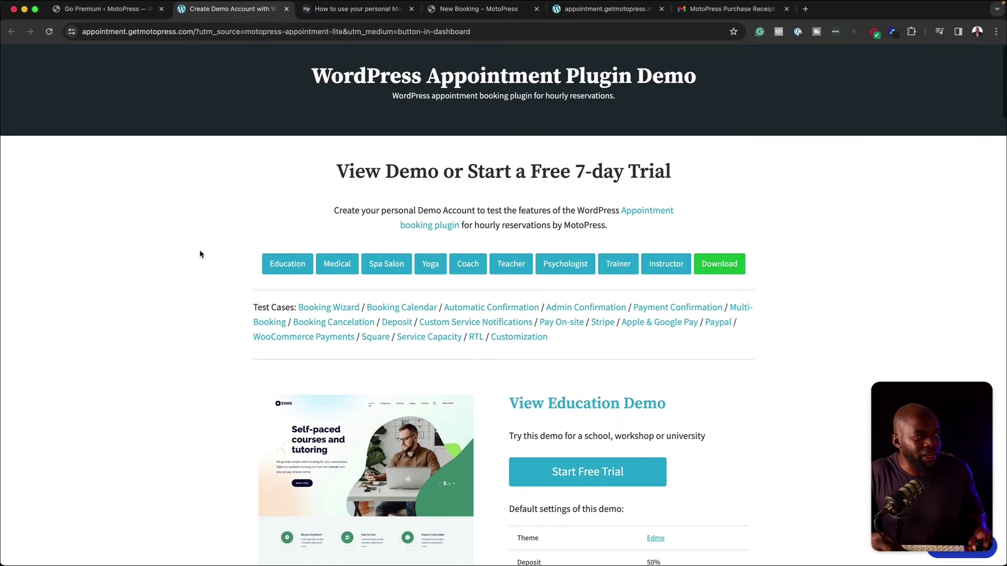
scroll(279, 293, "down", 5)
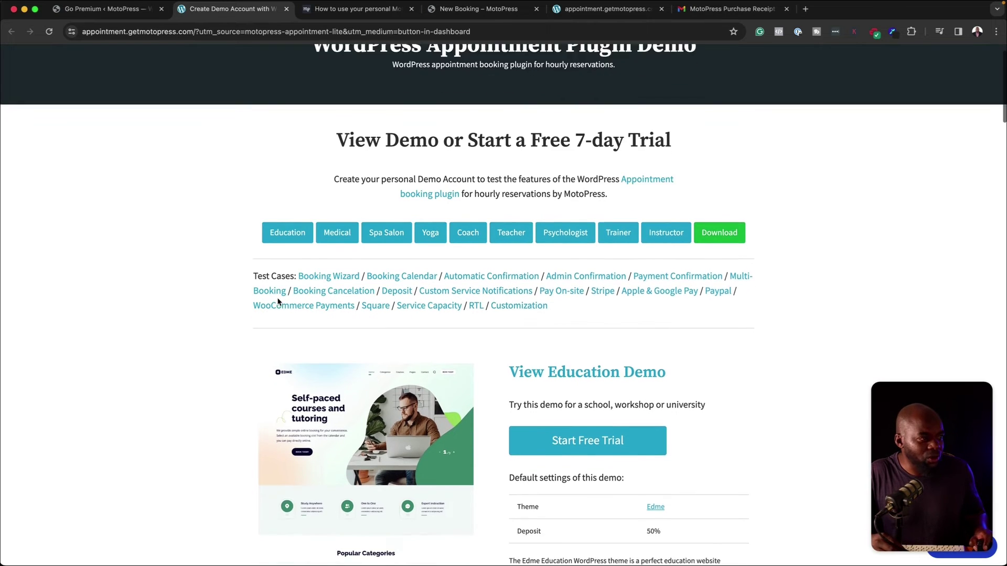
scroll(546, 352, "down", 8)
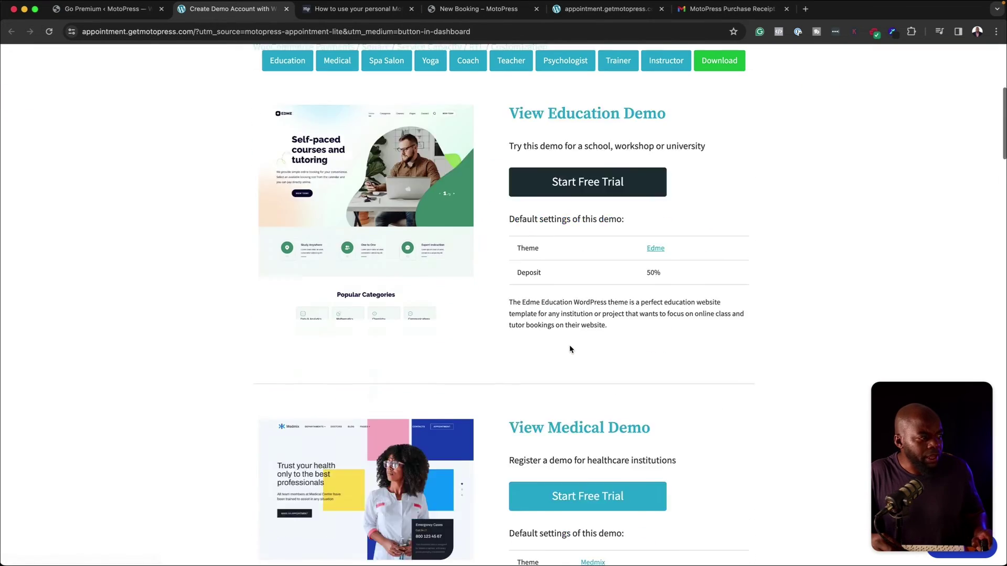
left_click(288, 60)
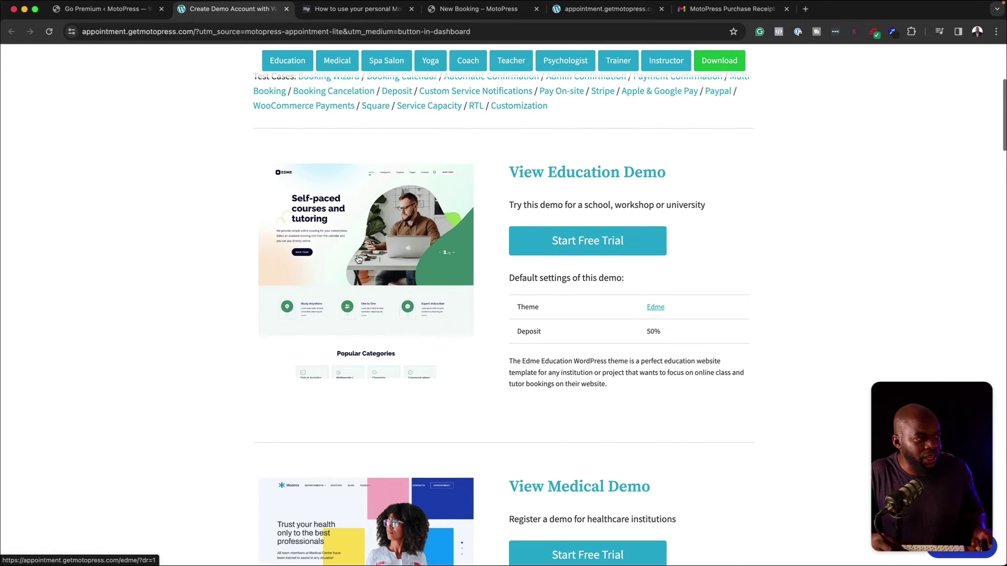
scroll(389, 250, "down", 10)
scroll(389, 255, "down", 5)
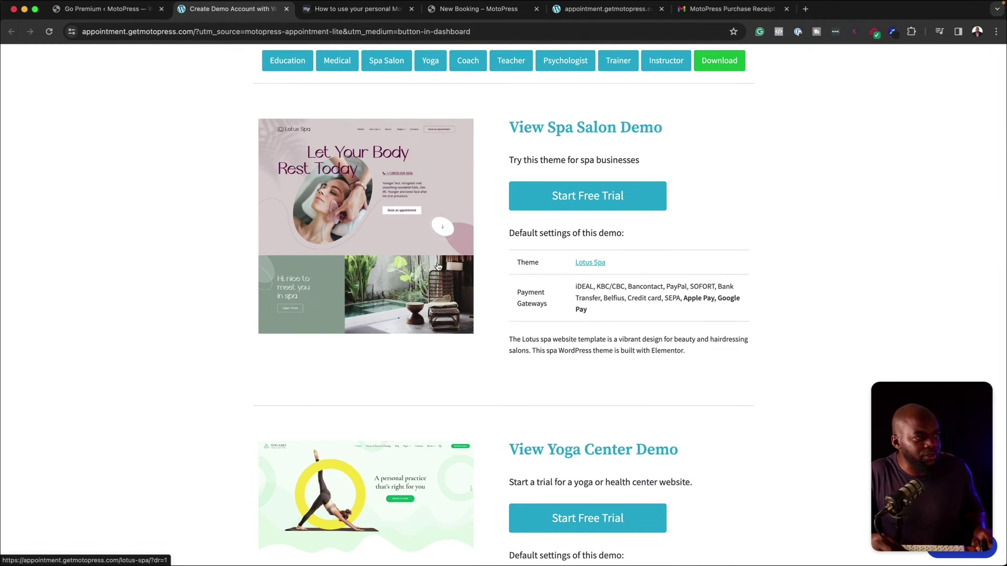
scroll(438, 267, "down", 2)
scroll(438, 266, "down", 4)
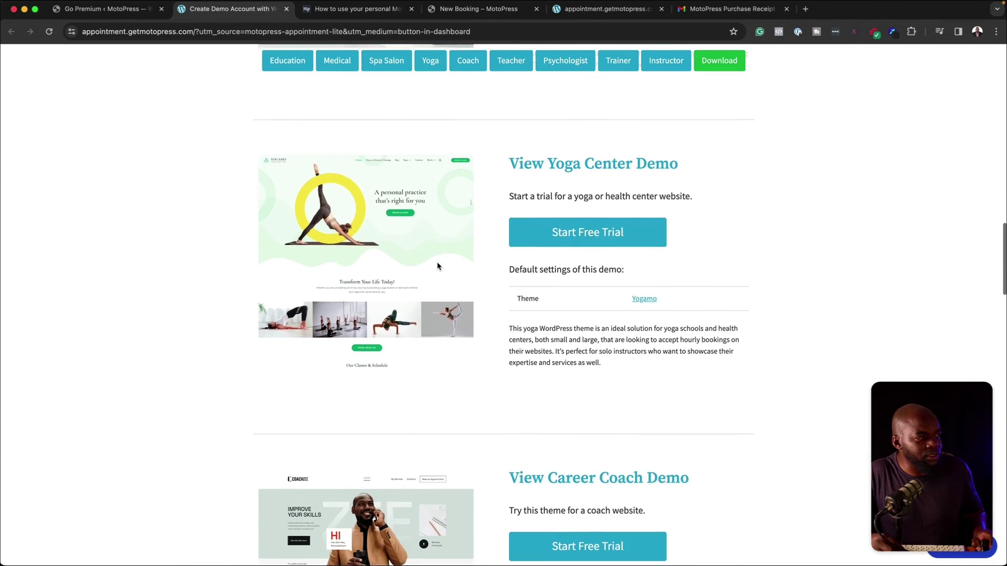
scroll(438, 266, "down", 5)
scroll(438, 266, "down", 5)
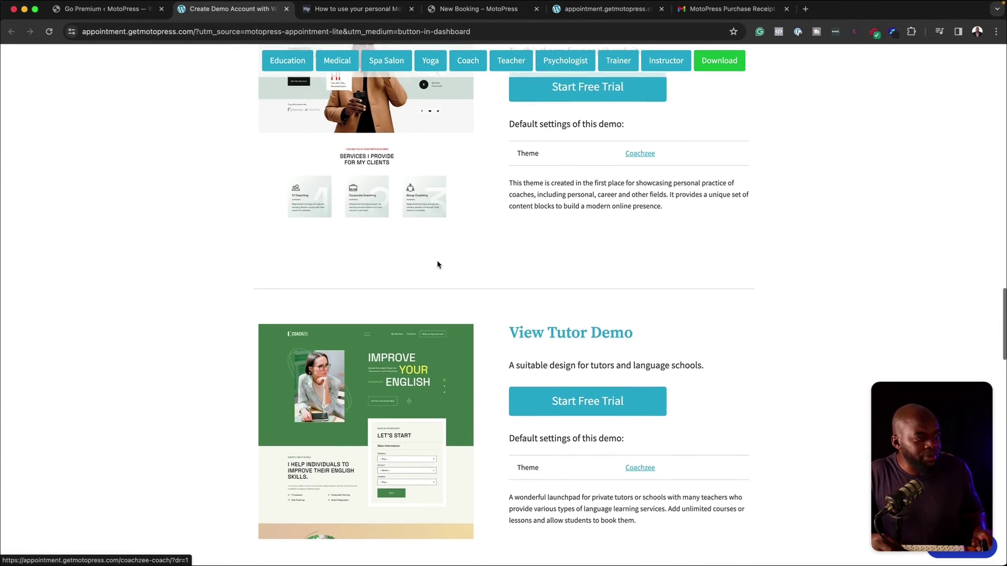
scroll(437, 264, "down", 2)
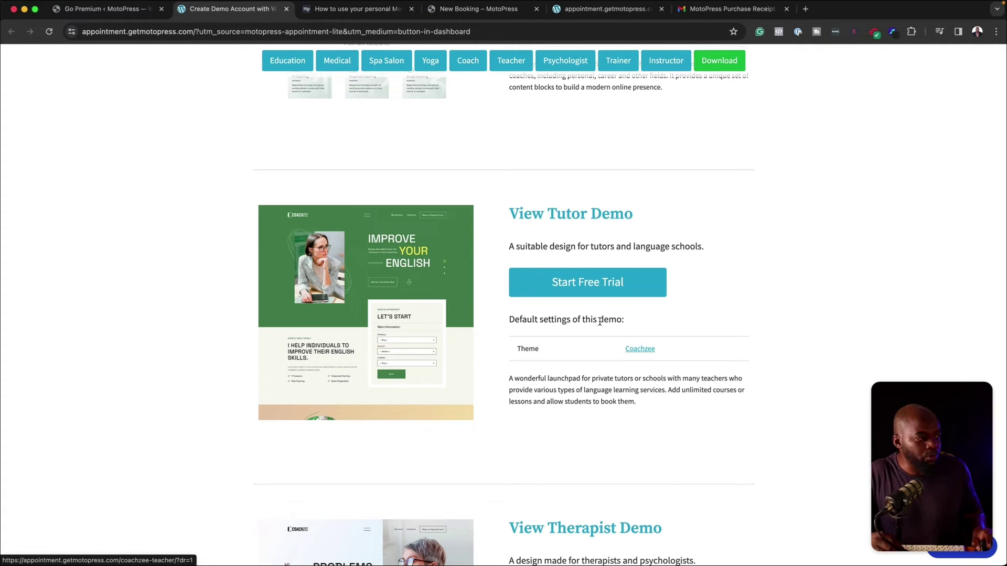
In the Tutor demo, book Corporate Teaching, English speaking practice and a location, then continue
left_click(576, 218)
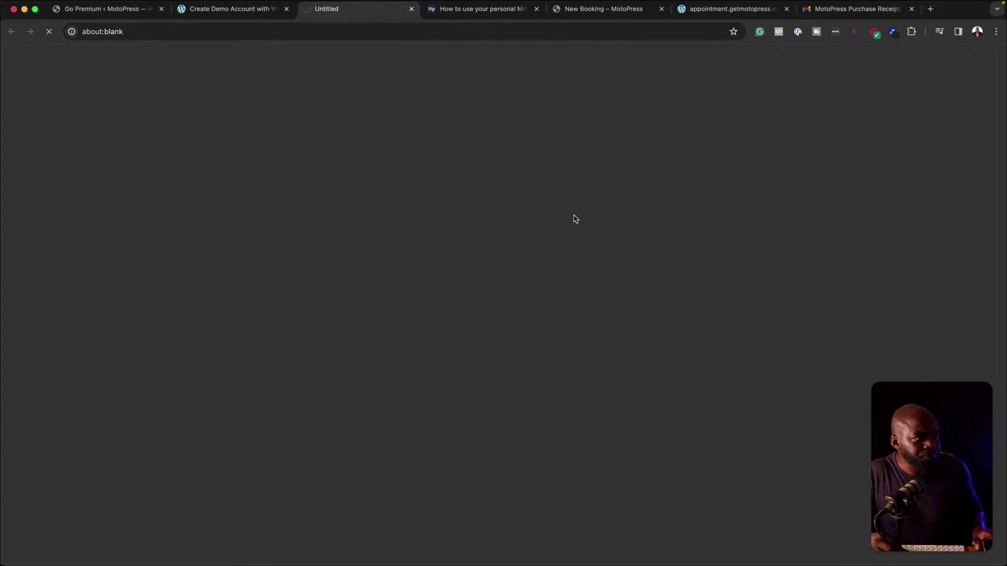
scroll(526, 331, "down", 6)
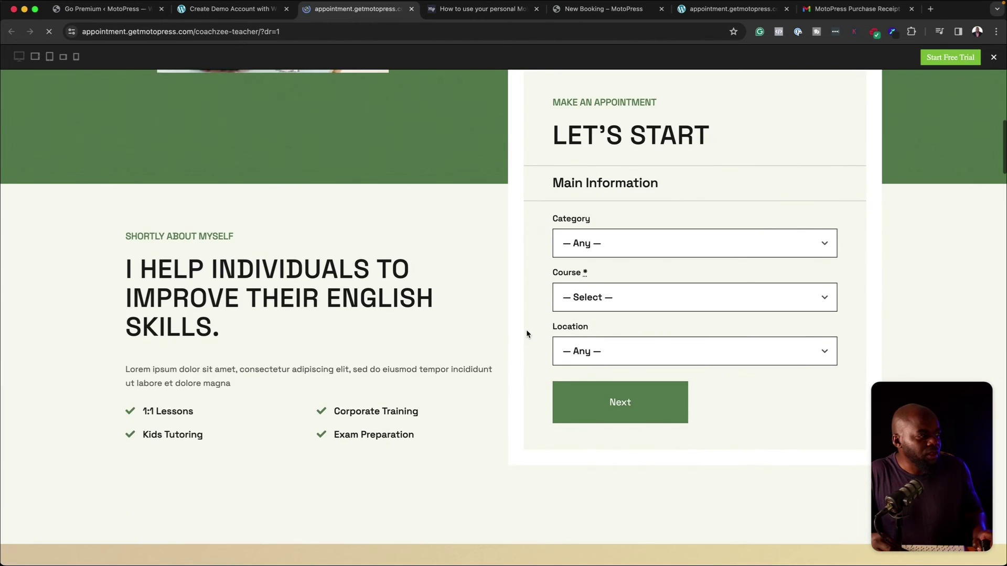
left_click(593, 244)
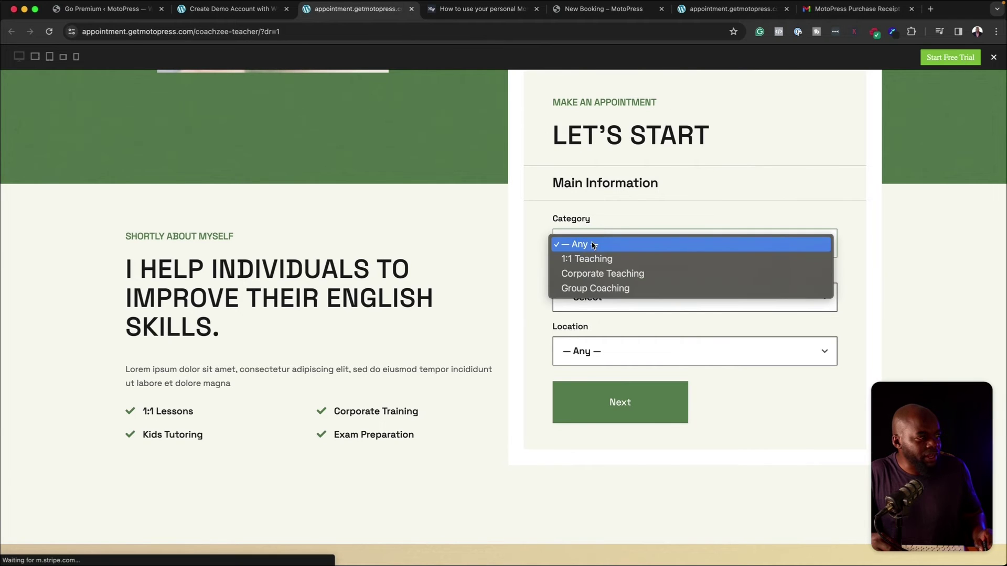
left_click(626, 273)
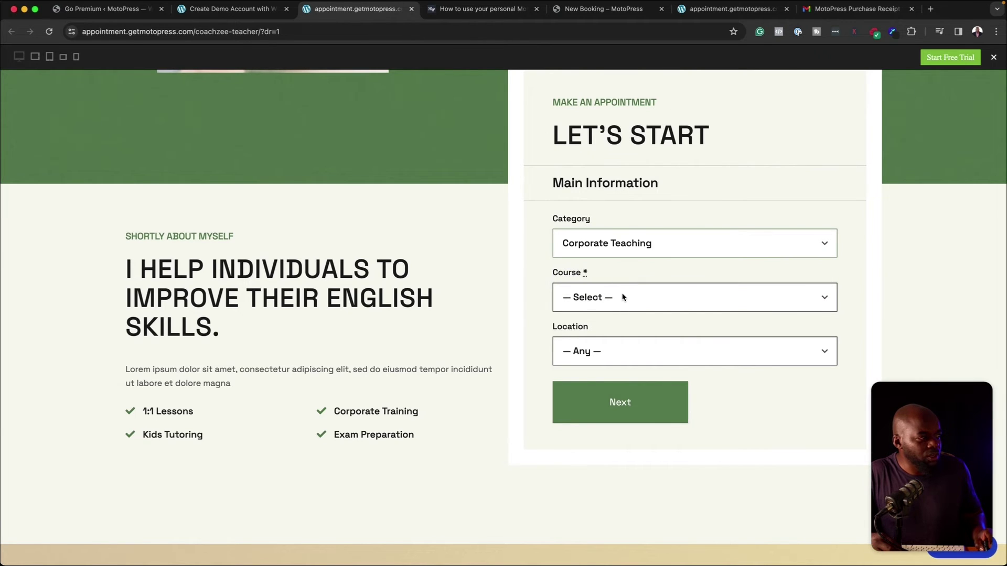
left_click(623, 297)
left_click(626, 327)
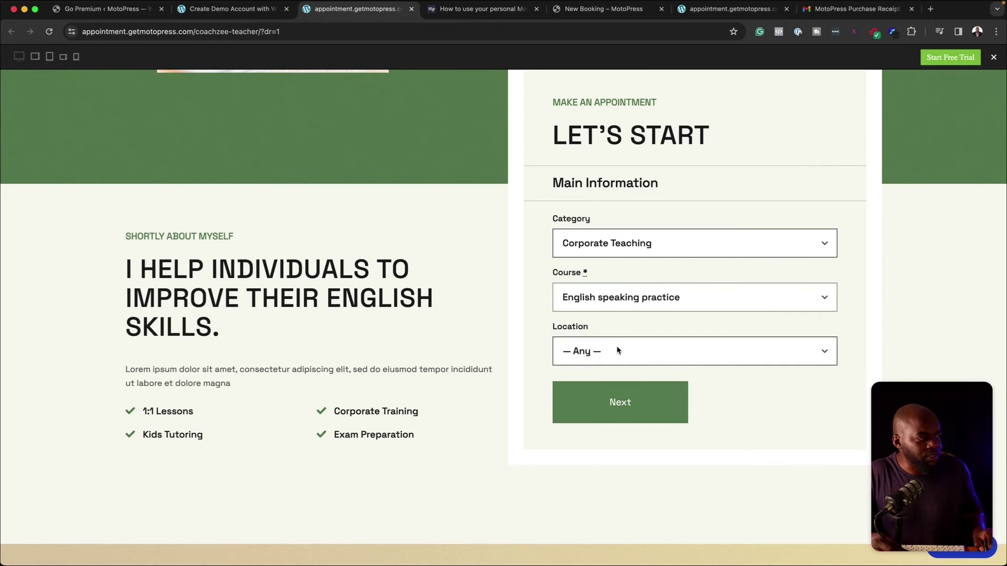
left_click(618, 351)
left_click(619, 379)
left_click(631, 402)
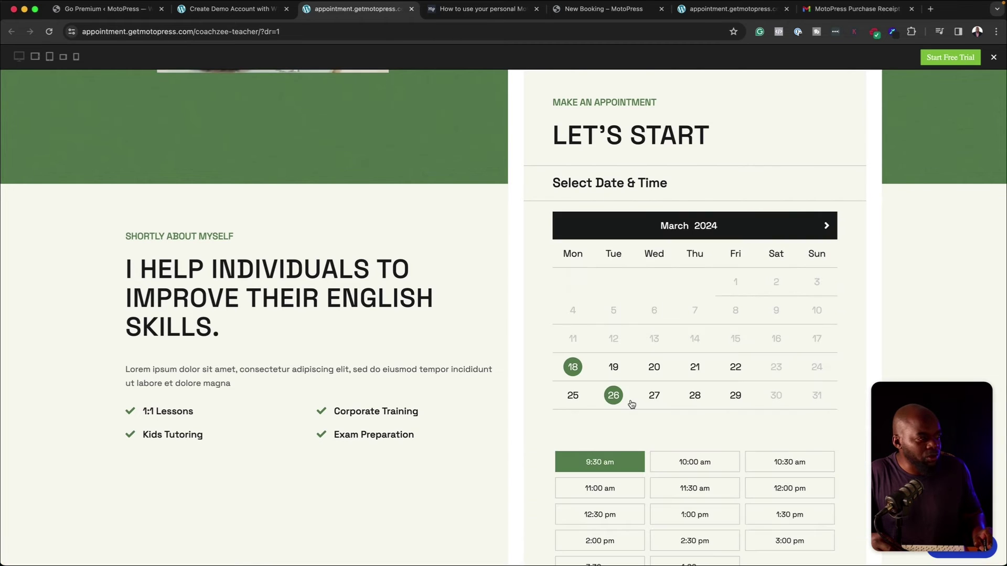
scroll(443, 265, "down", 5)
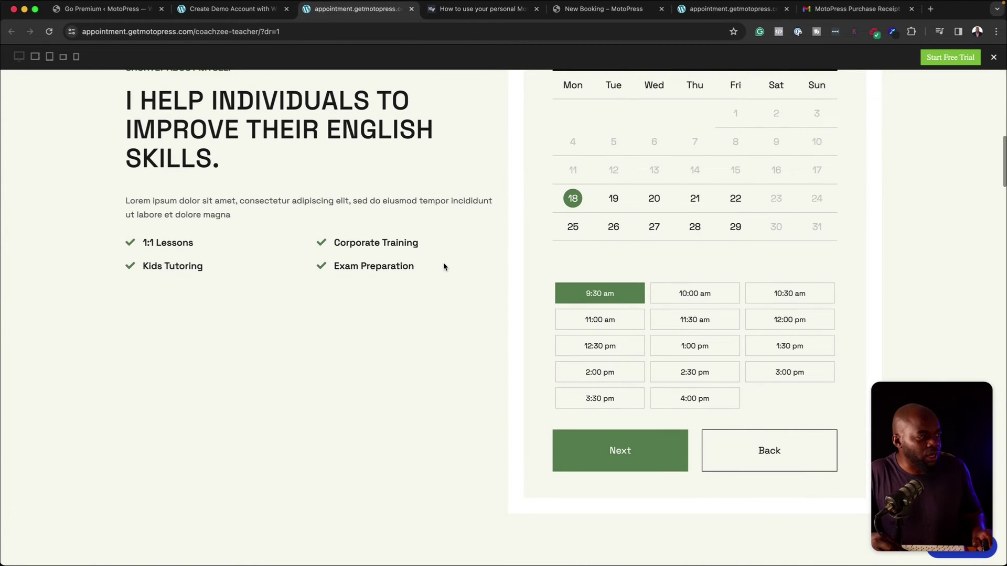
scroll(419, 252, "up", 15)
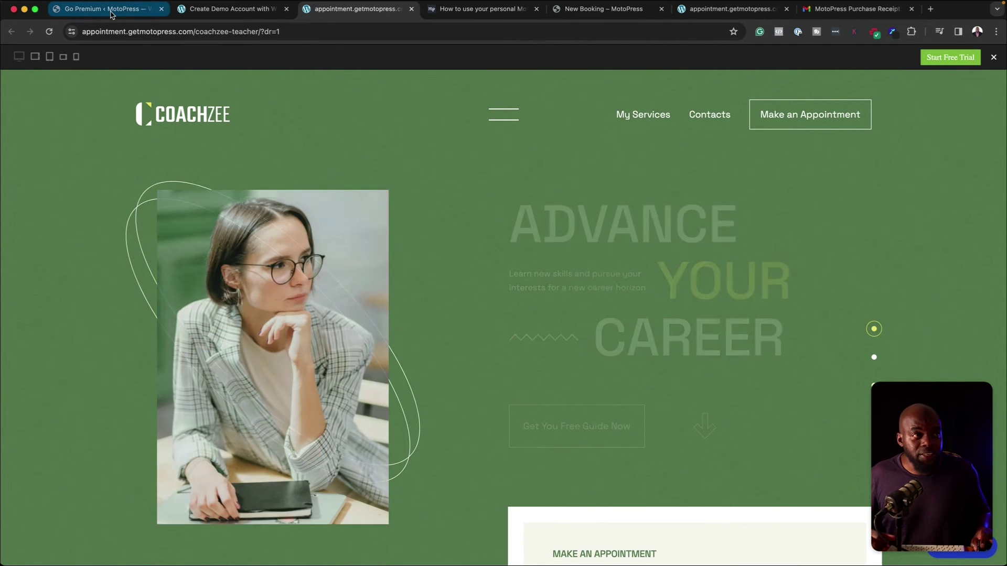
Return to the WordPress admin tab and open Appointments > Analytics
left_click(111, 9)
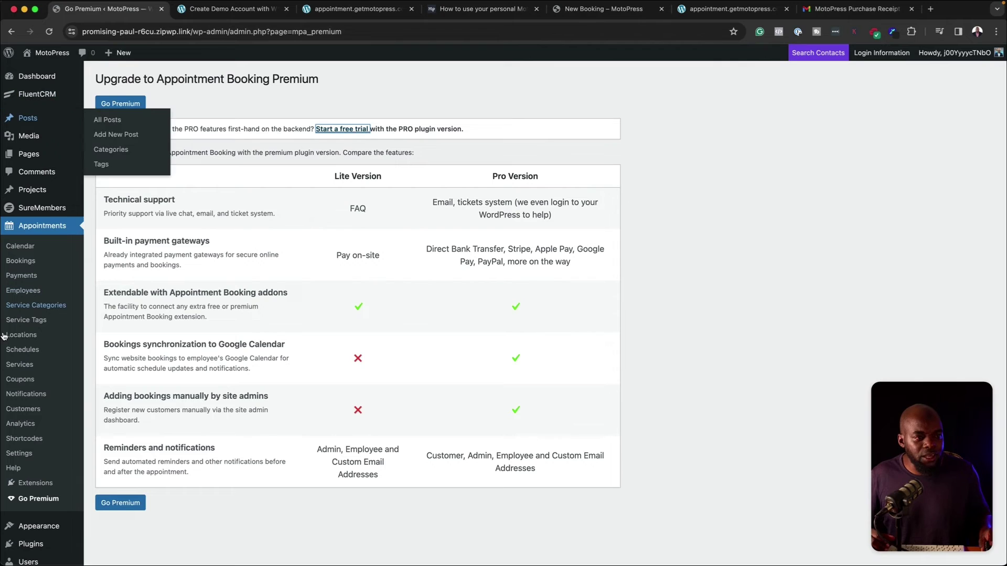
left_click(21, 424)
left_click(32, 426)
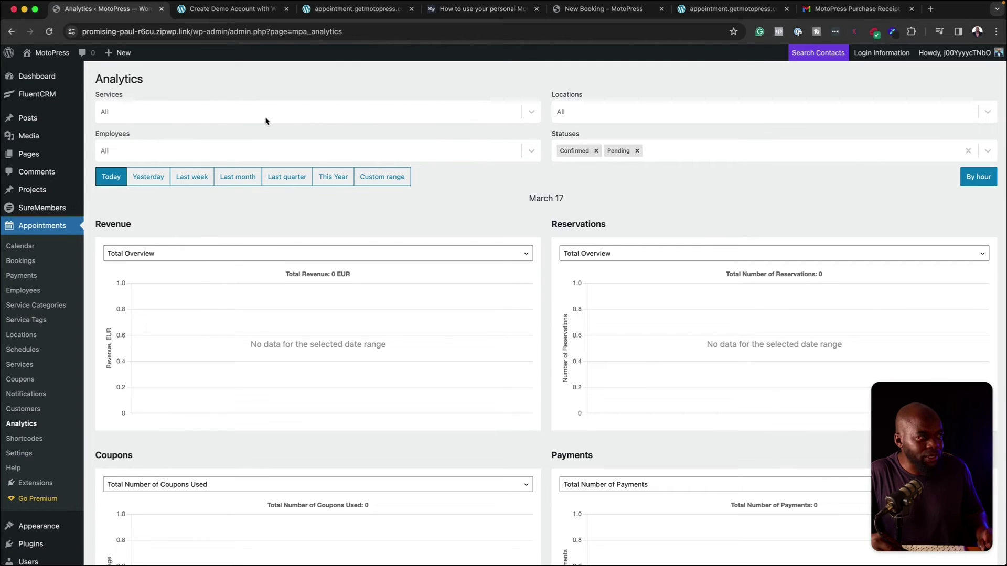
Filter analytics to the Web Design service for Yesterday, then Last week, and open Settings
left_click(532, 112)
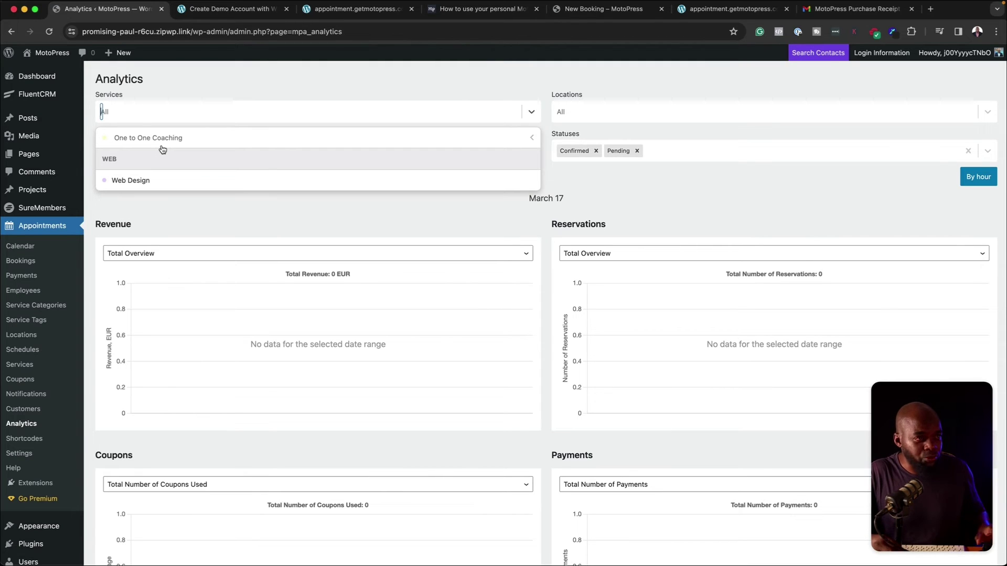
left_click(149, 180)
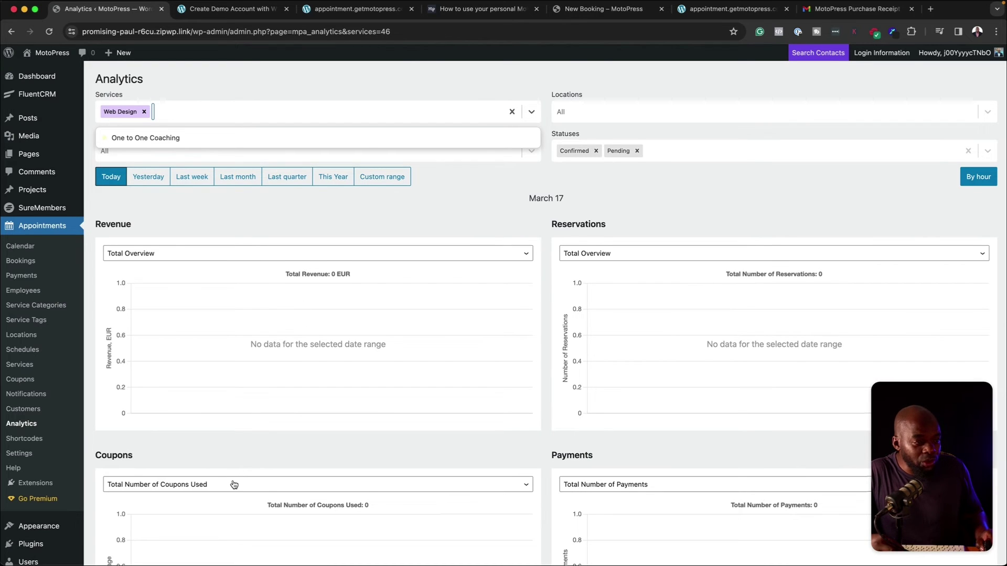
scroll(234, 484, "down", 5)
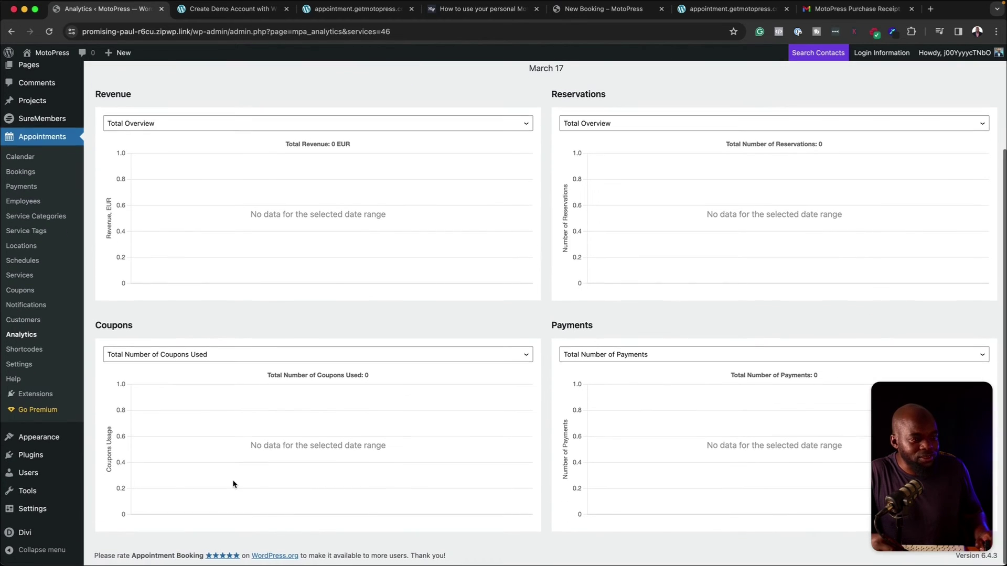
scroll(234, 484, "up", 5)
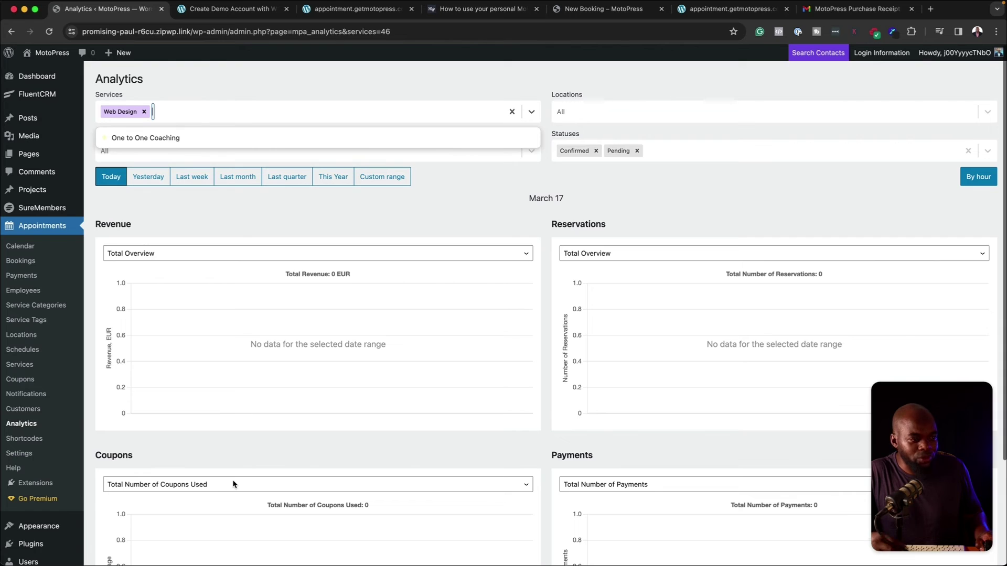
left_click(147, 179)
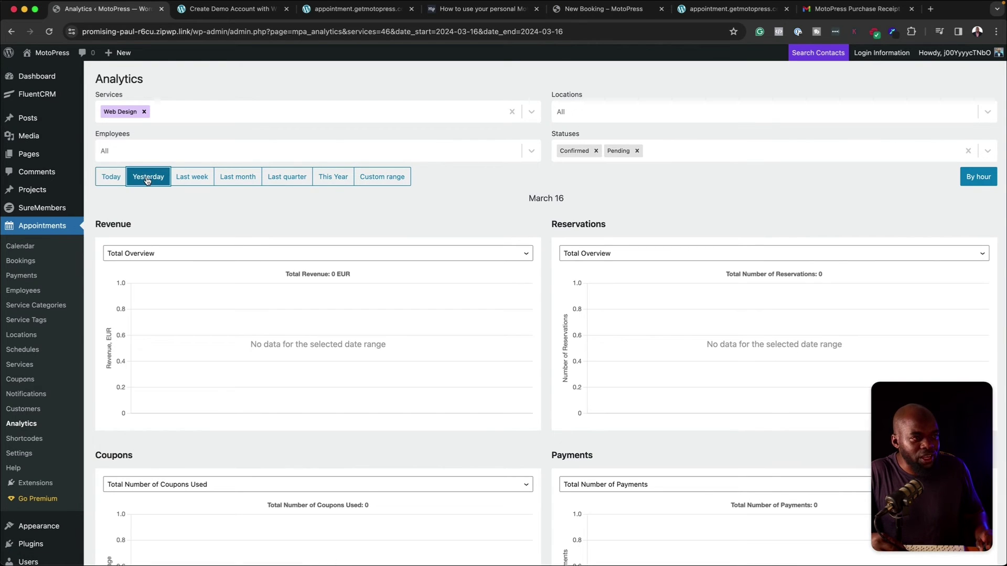
left_click(193, 178)
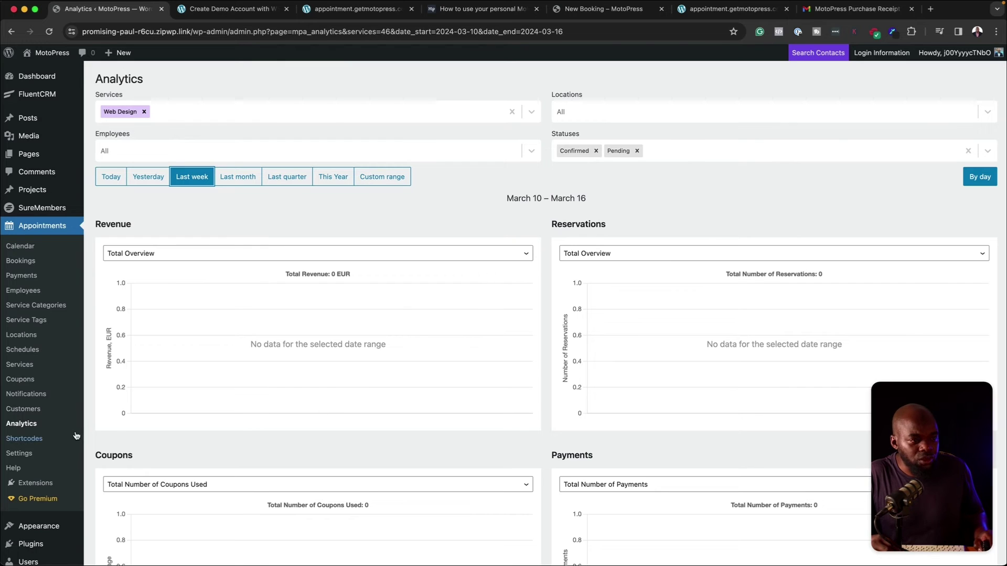
left_click(19, 454)
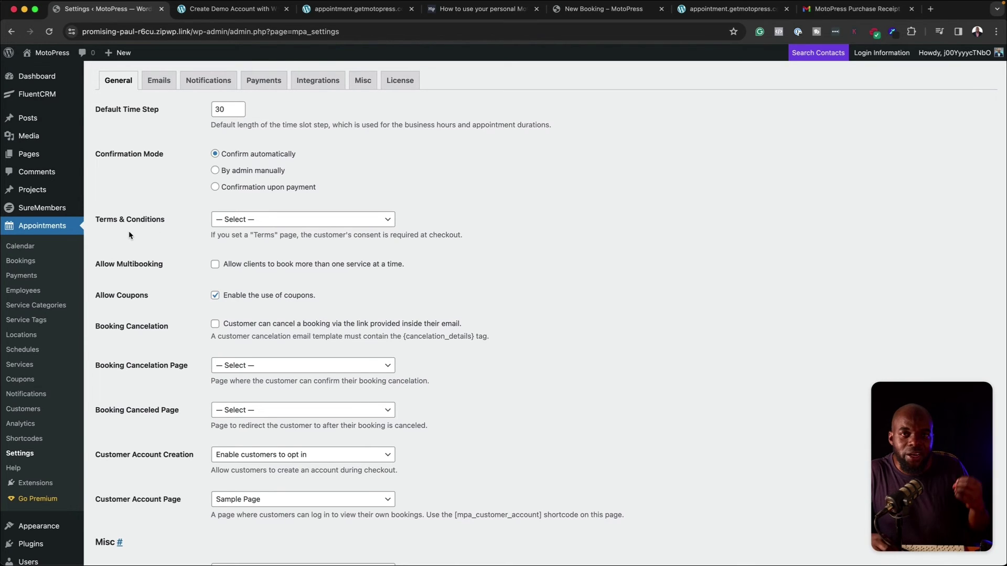
Set Sample Page as the Terms & Conditions page, leaving multibooking off
left_click(321, 219)
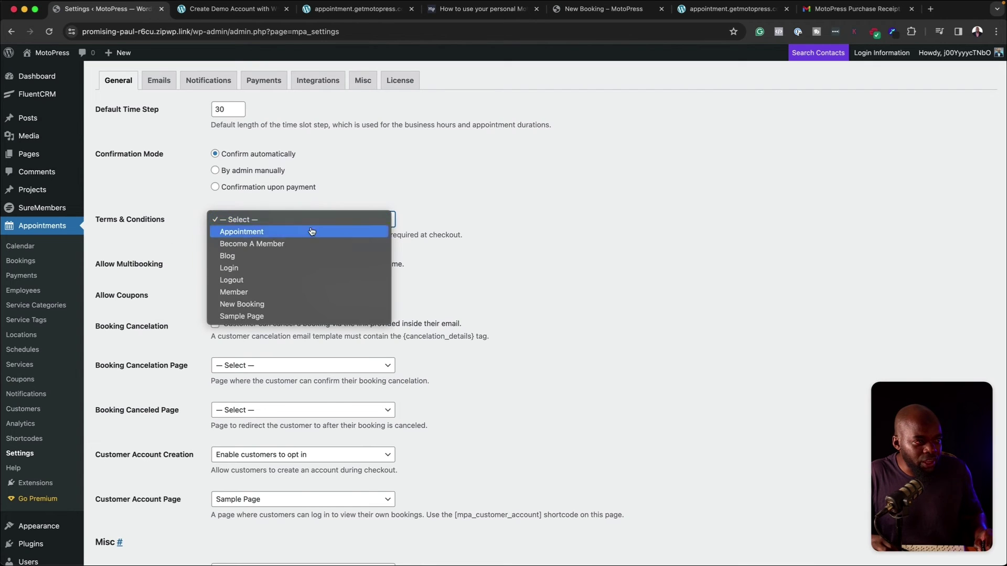
left_click(299, 317)
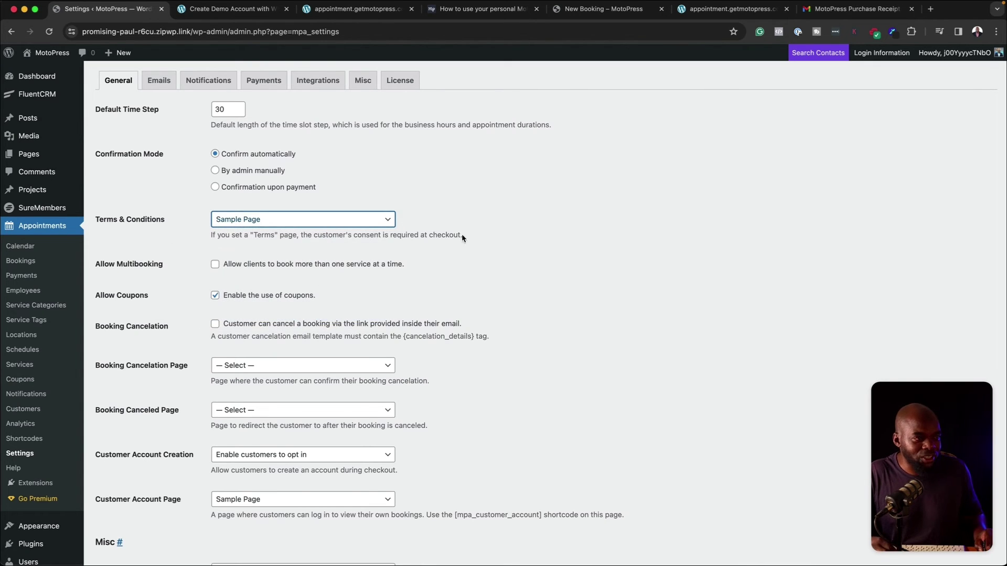
left_click(215, 265)
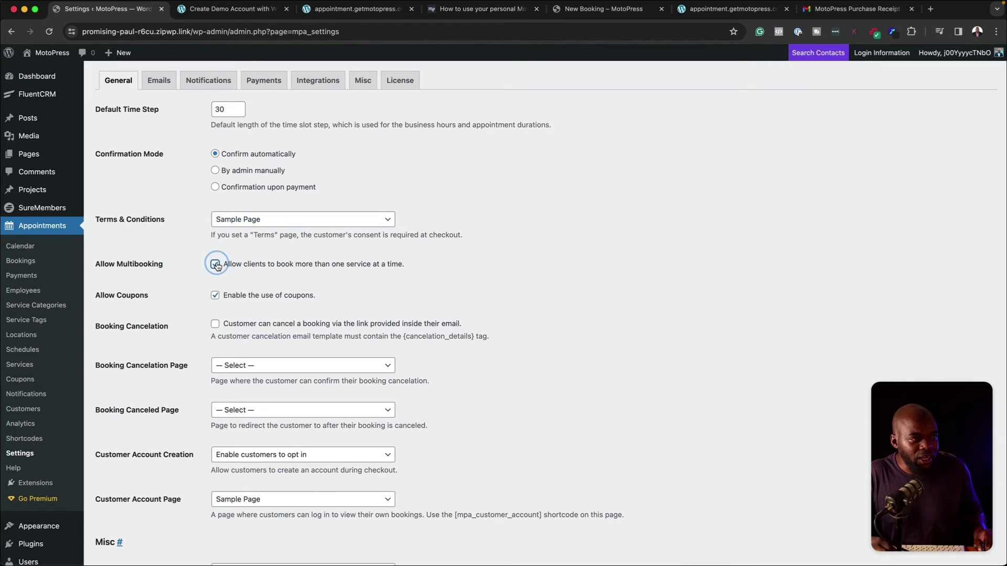
left_click(216, 265)
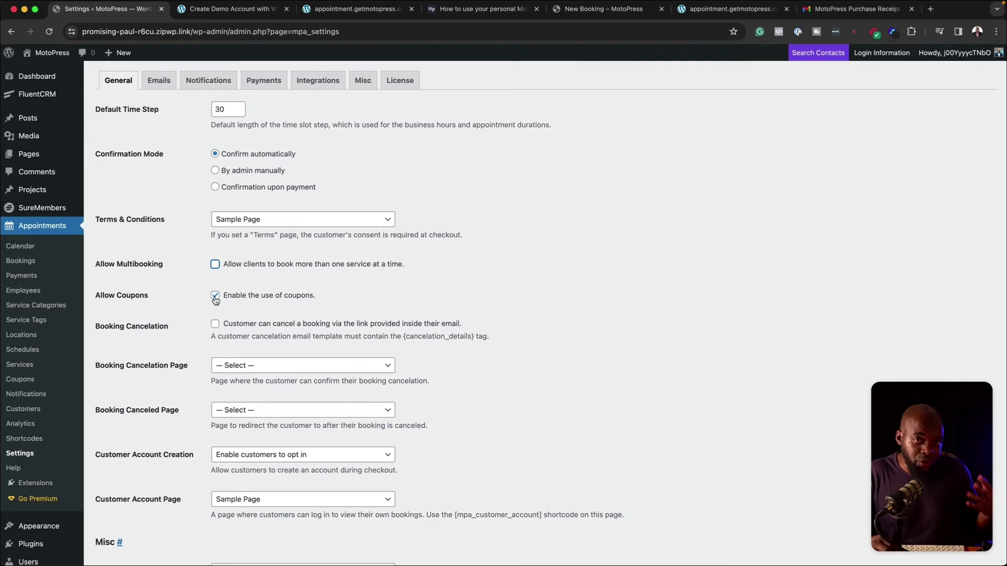
Enable Booking Cancelation from the customer email link, with no cancellation page chosen
left_click(215, 325)
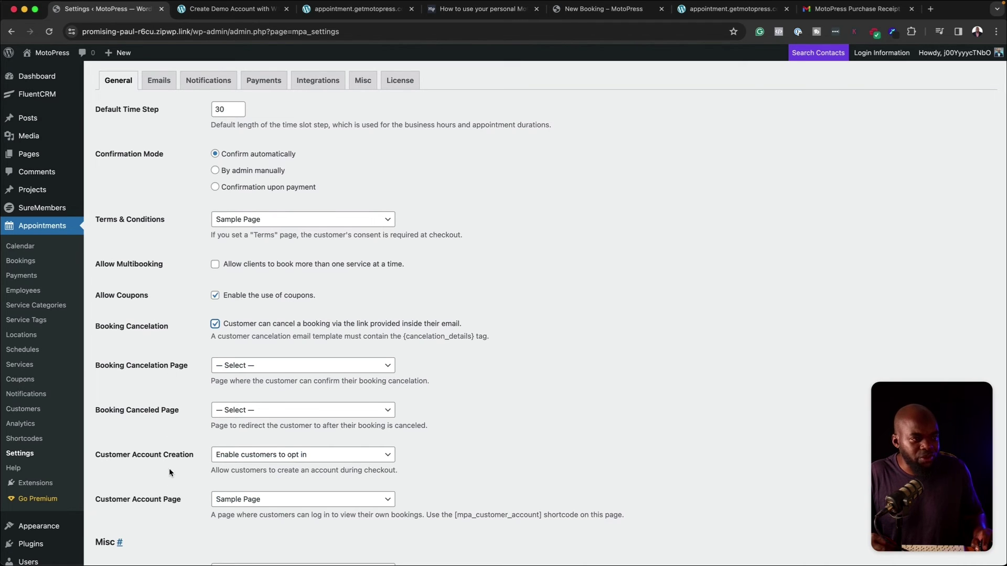
left_click(232, 368)
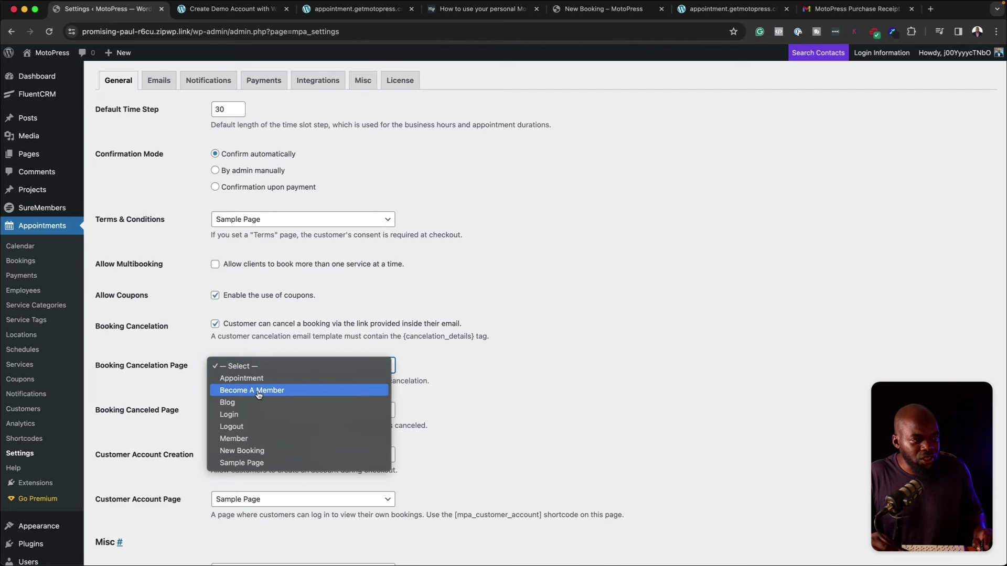
left_click(577, 362)
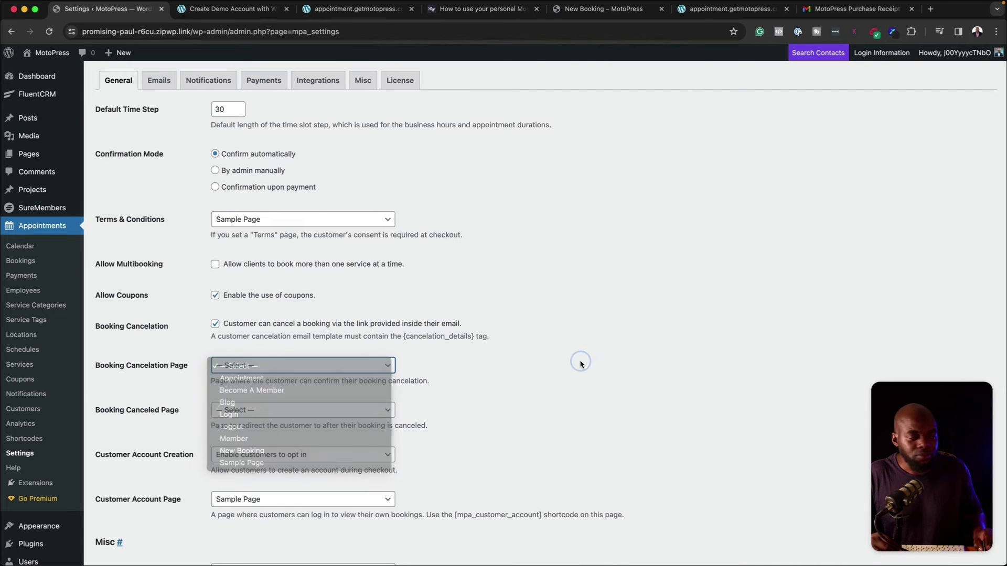
scroll(430, 394, "down", 2)
scroll(430, 392, "up", 2)
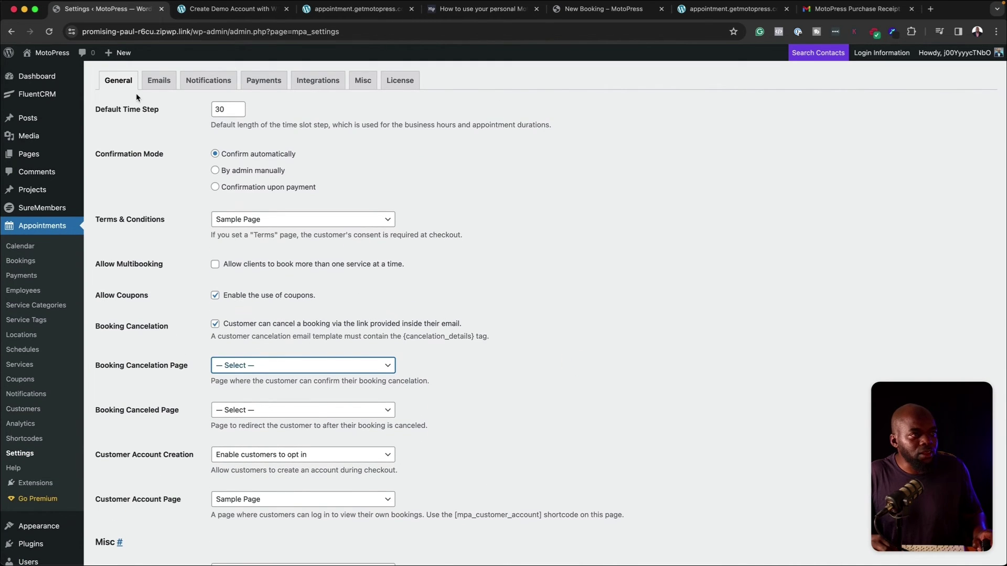
left_click(158, 81)
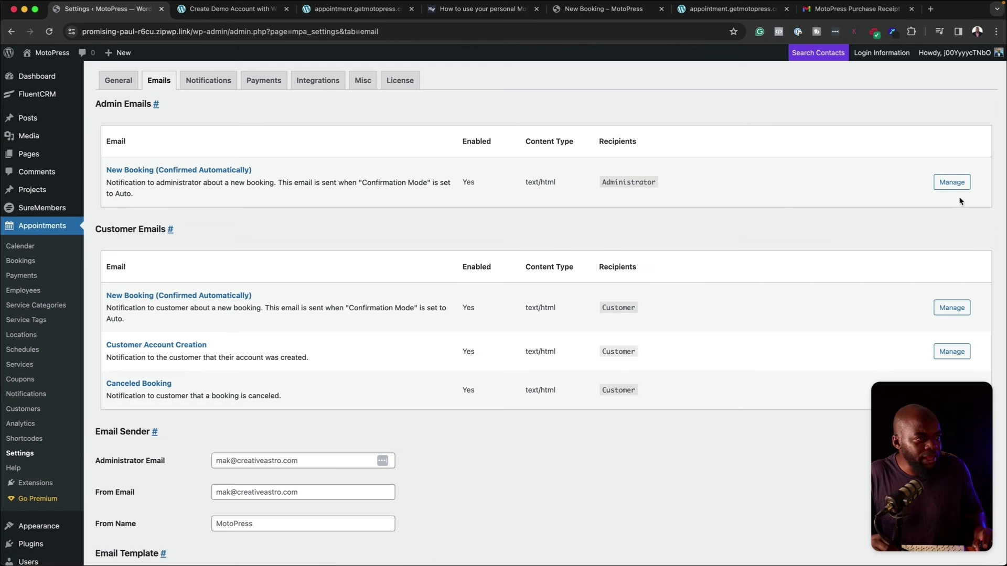
Review the admin New Booking (Confirmed Automatically) email template and its tags
left_click(952, 182)
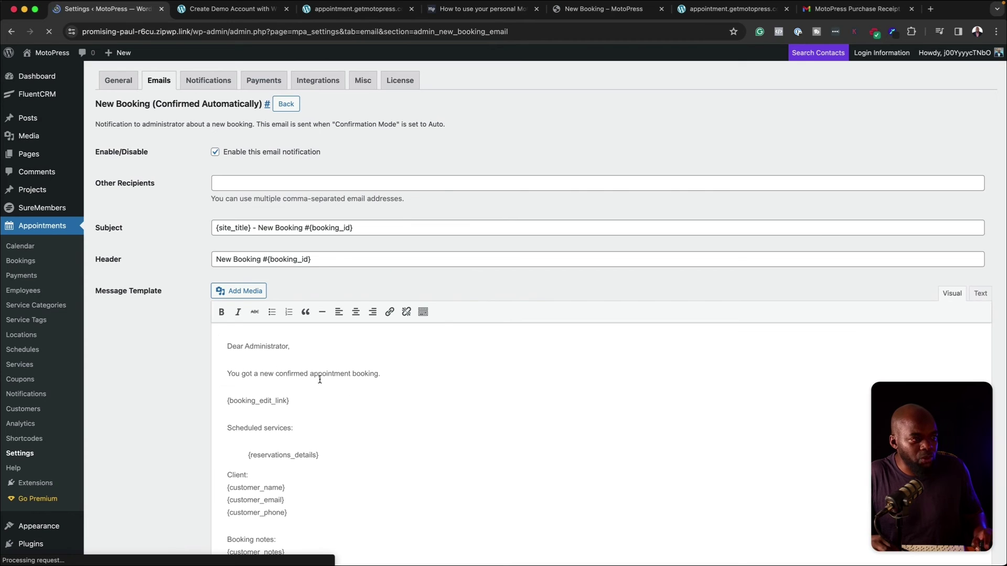
left_click_drag(229, 373, 376, 382)
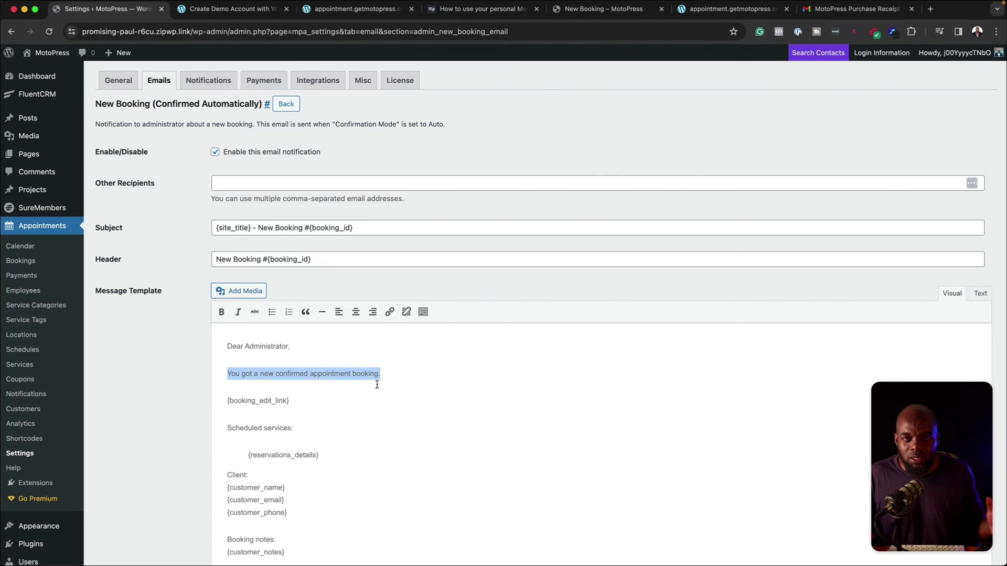
scroll(367, 412, "down", 4)
scroll(366, 409, "down", 4)
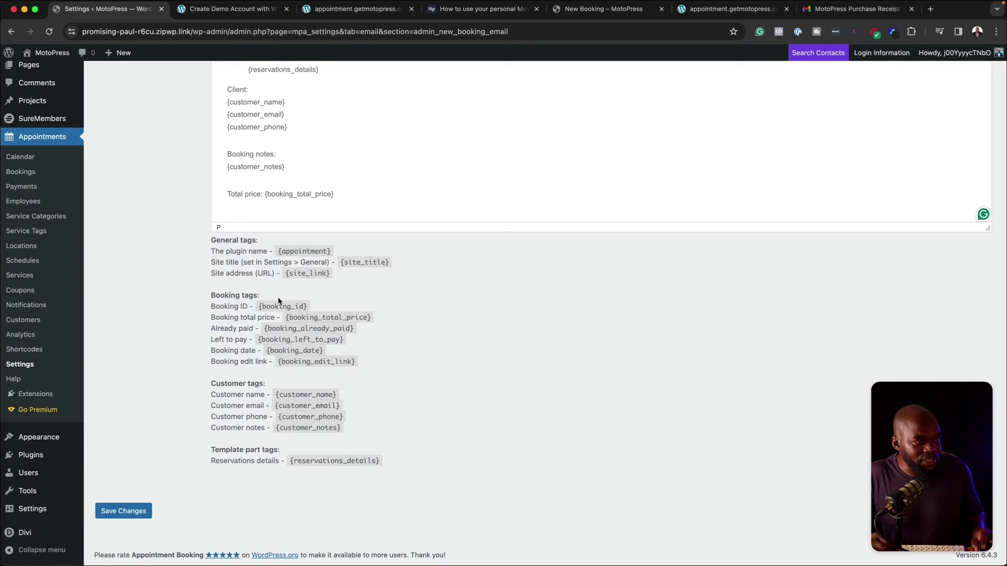
scroll(602, 442, "up", 7)
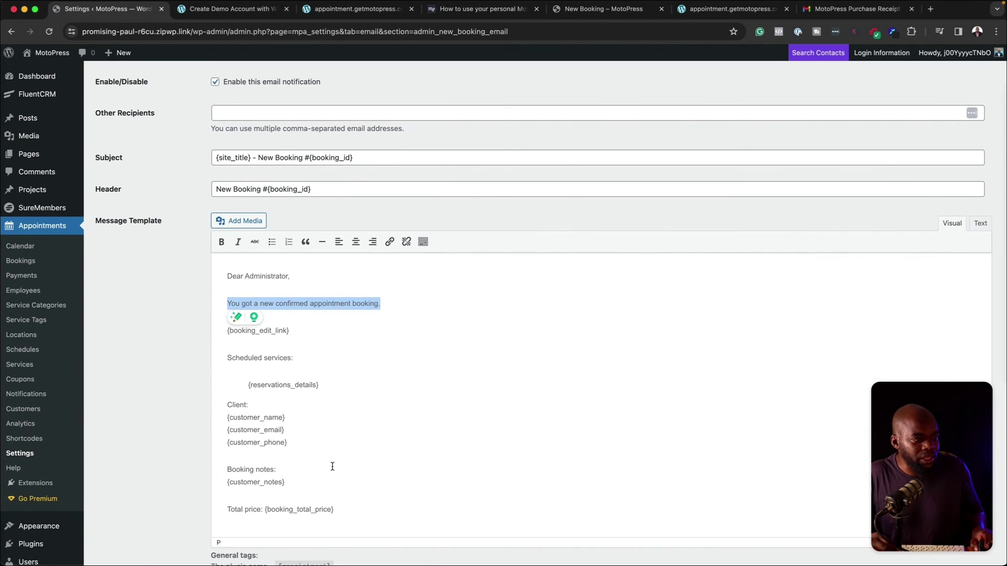
scroll(298, 396, "up", 2)
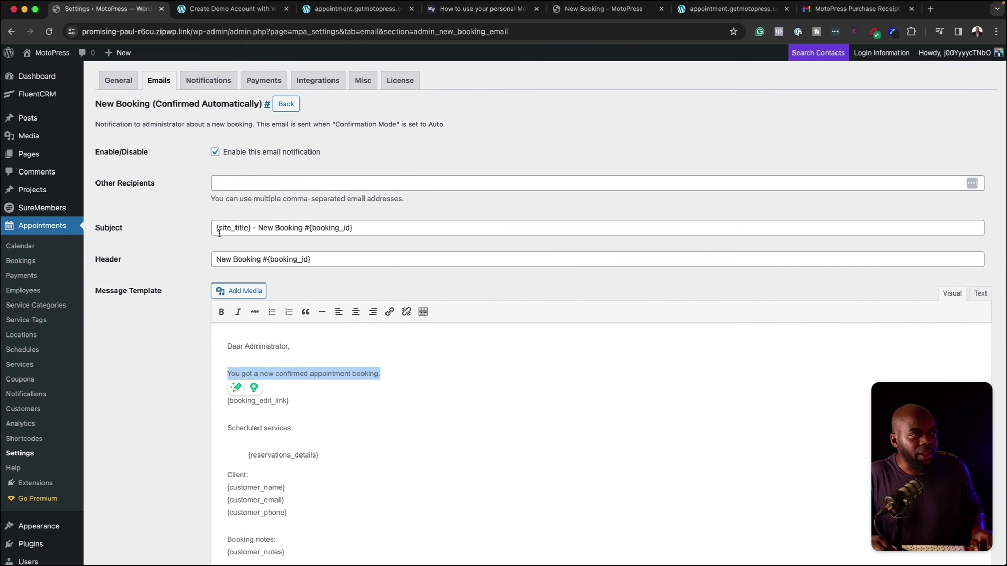
left_click(218, 82)
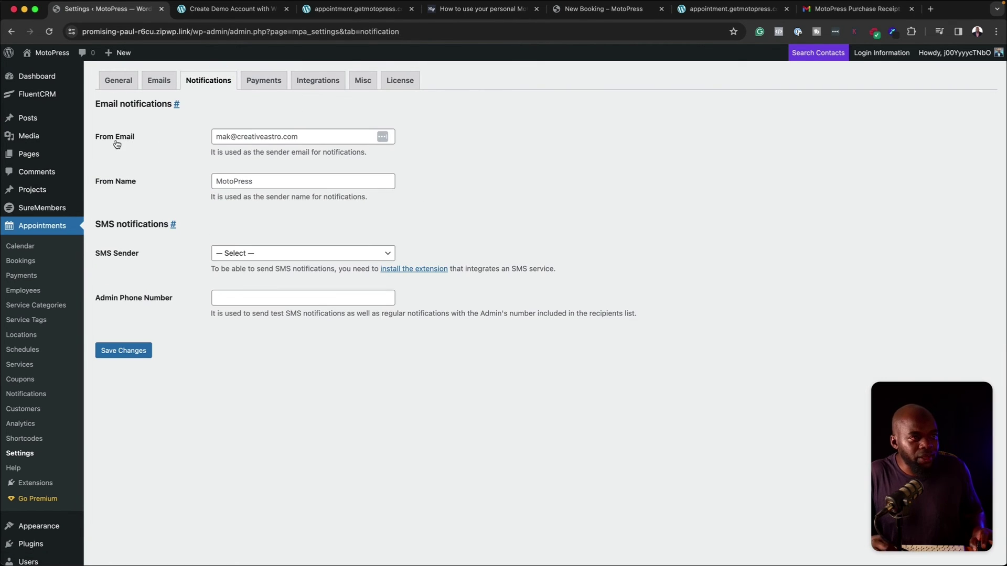
Replace MotoPress in the notification From Name with the site owner's name
left_click(308, 184)
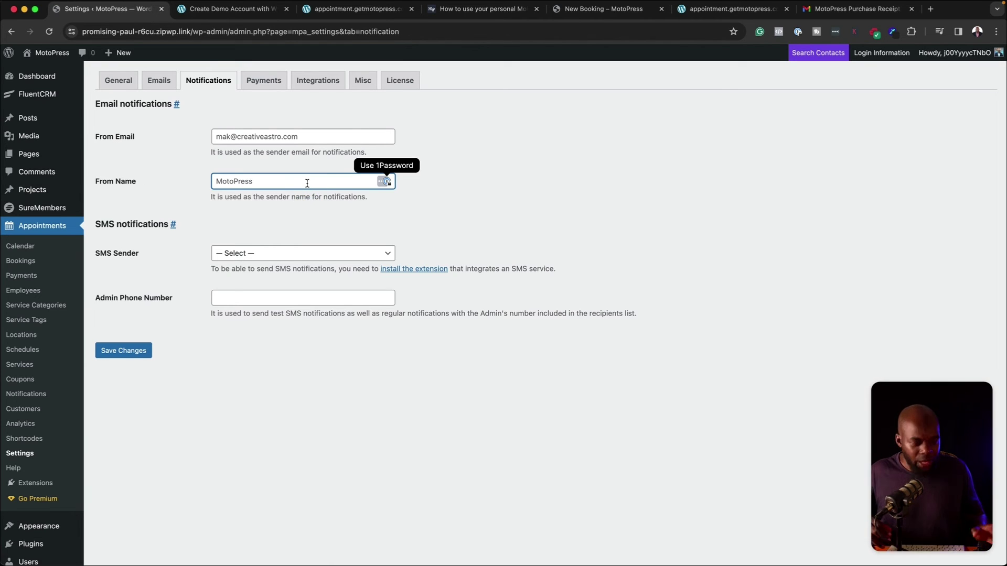
key("super+a")
type("Mak")
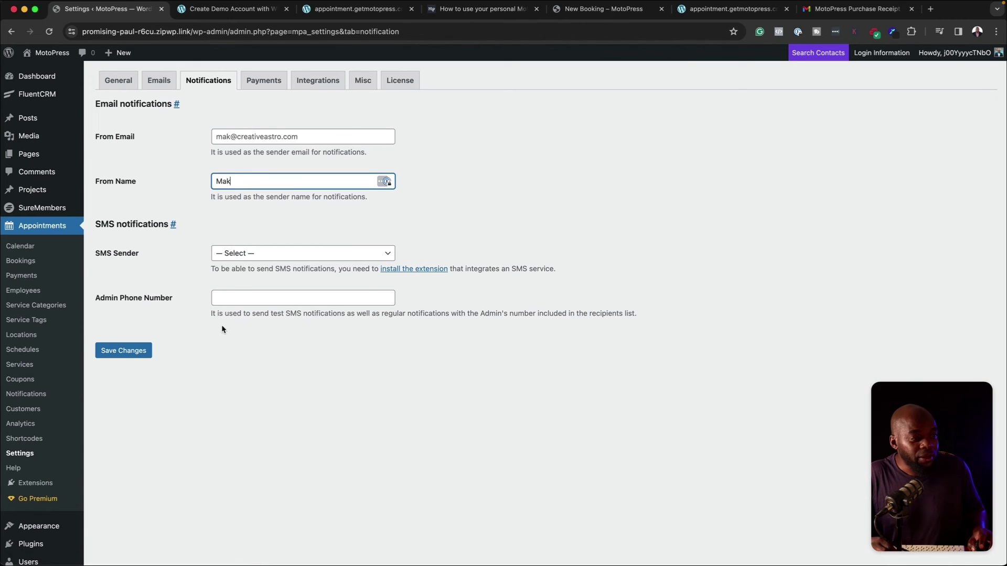
left_click(259, 82)
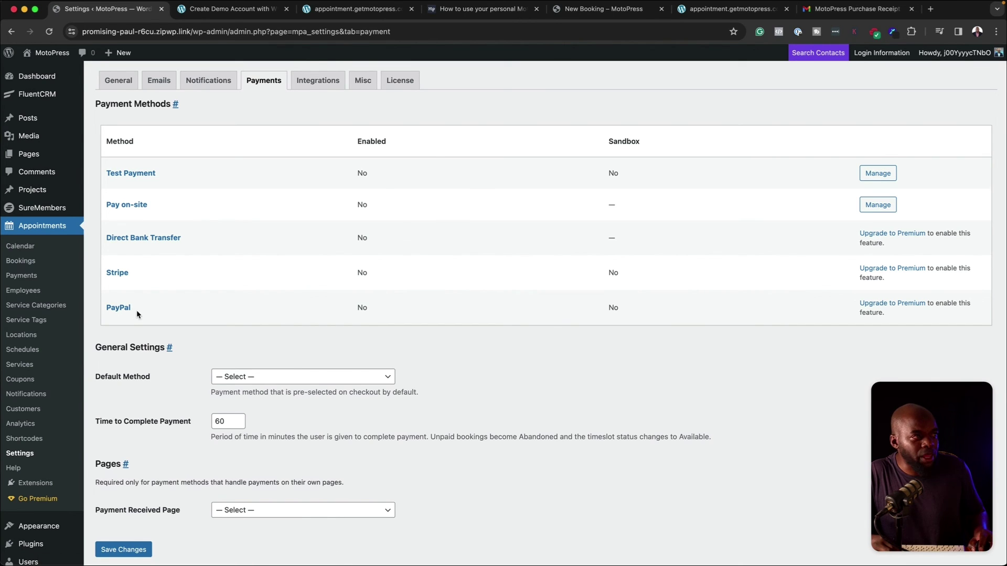
Review the Google Calendar Sync integration, then view the Misc default form styles
left_click(318, 80)
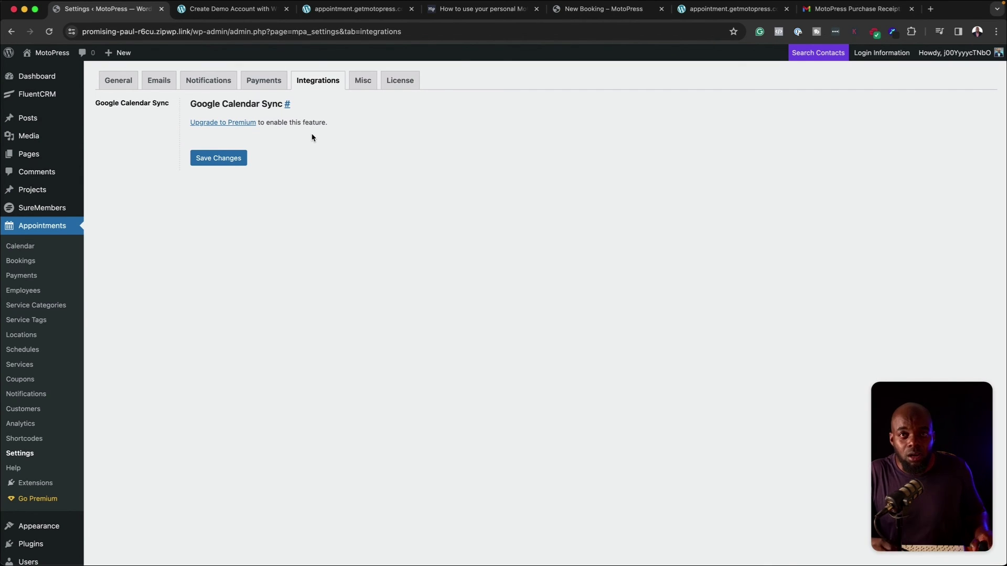
left_click(366, 86)
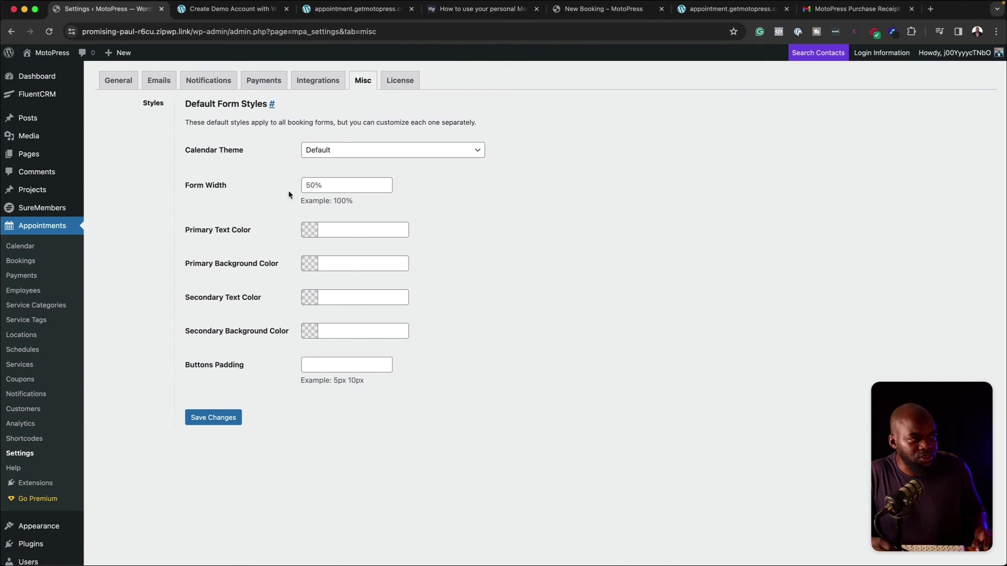
Change the default booking Form Width from 50% to 100
left_click(314, 184)
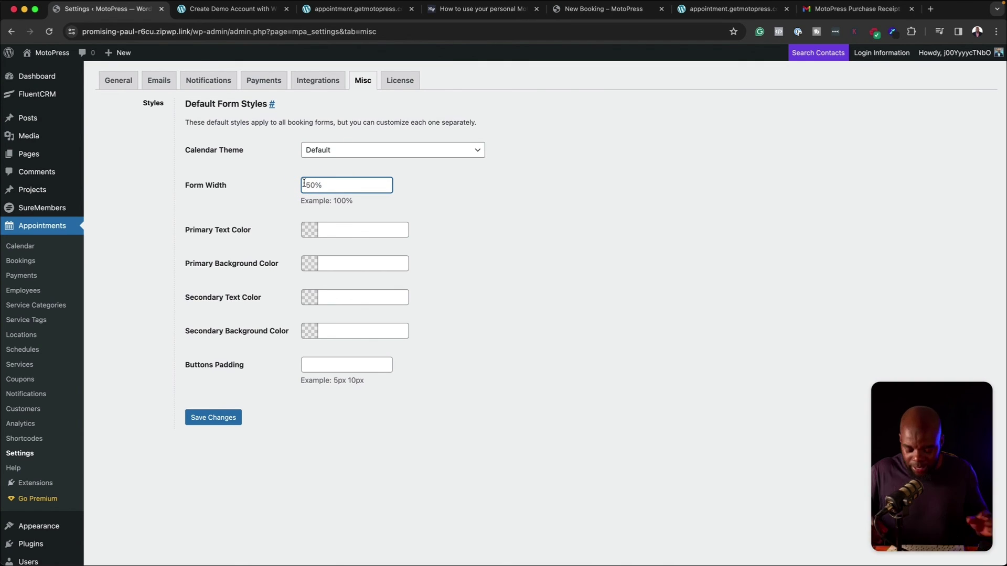
type("100")
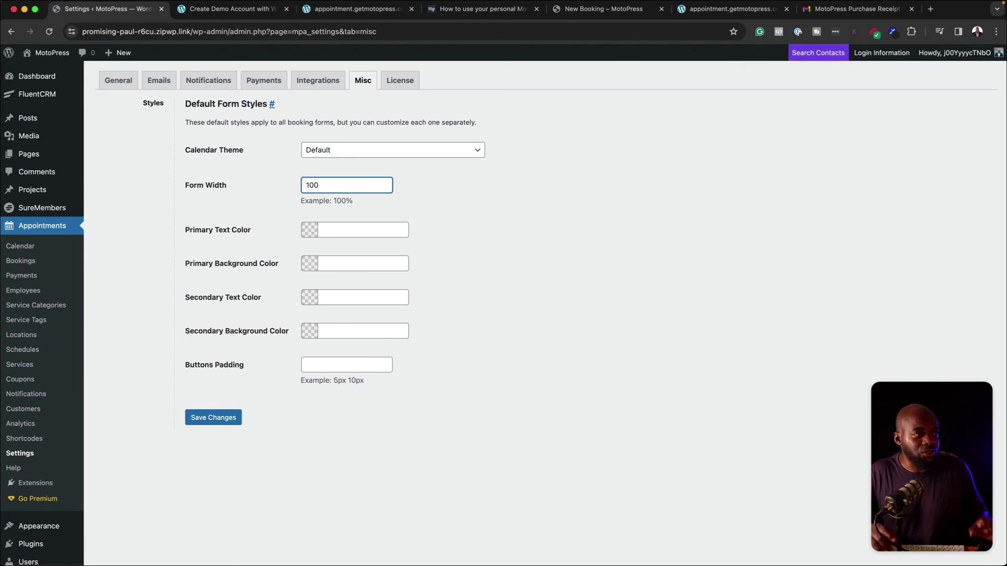
left_click(432, 207)
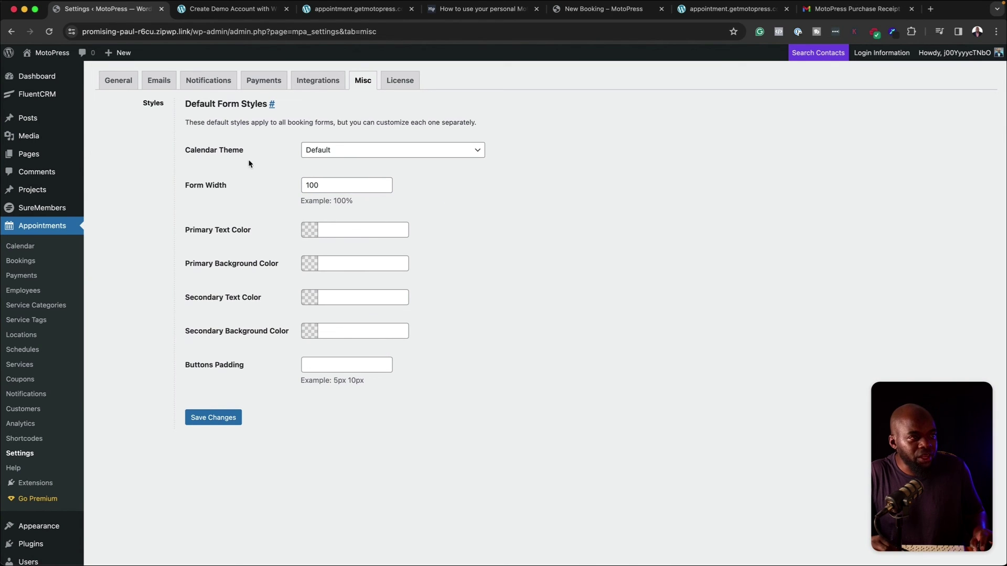